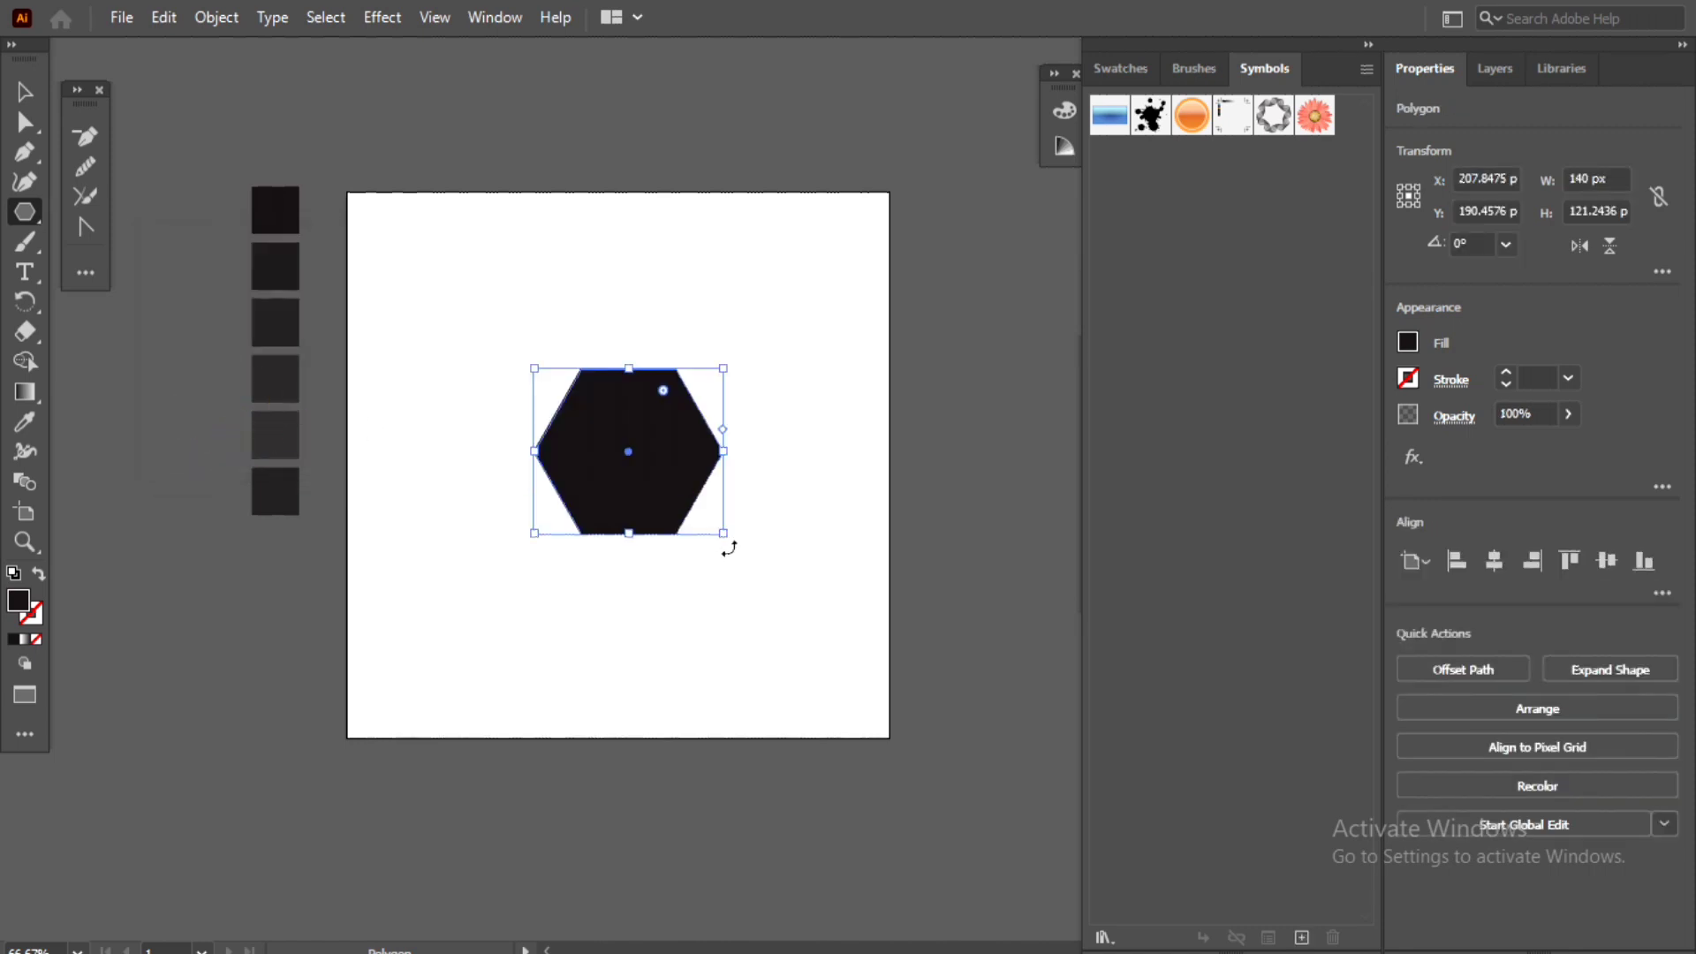
Rotate the hexagon to 270° so it stands on a corner, and create a 3-sided polygon with radius 70 px near its centre
left_click_drag(732, 359, 747, 609)
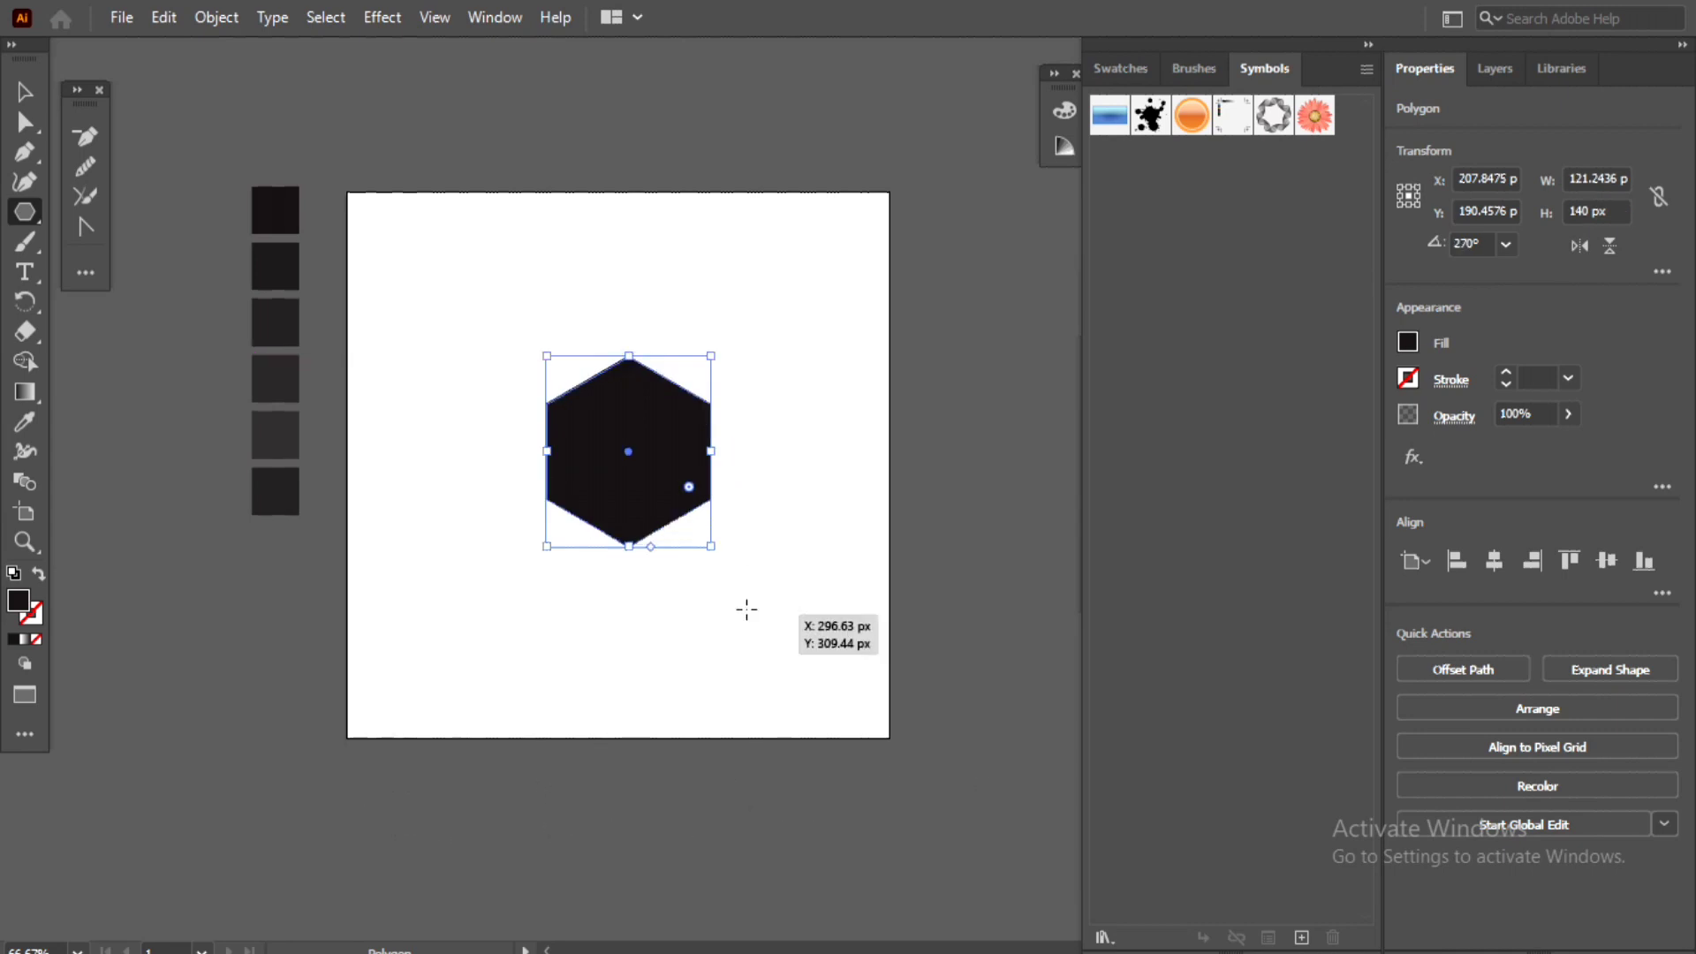
left_click(642, 451)
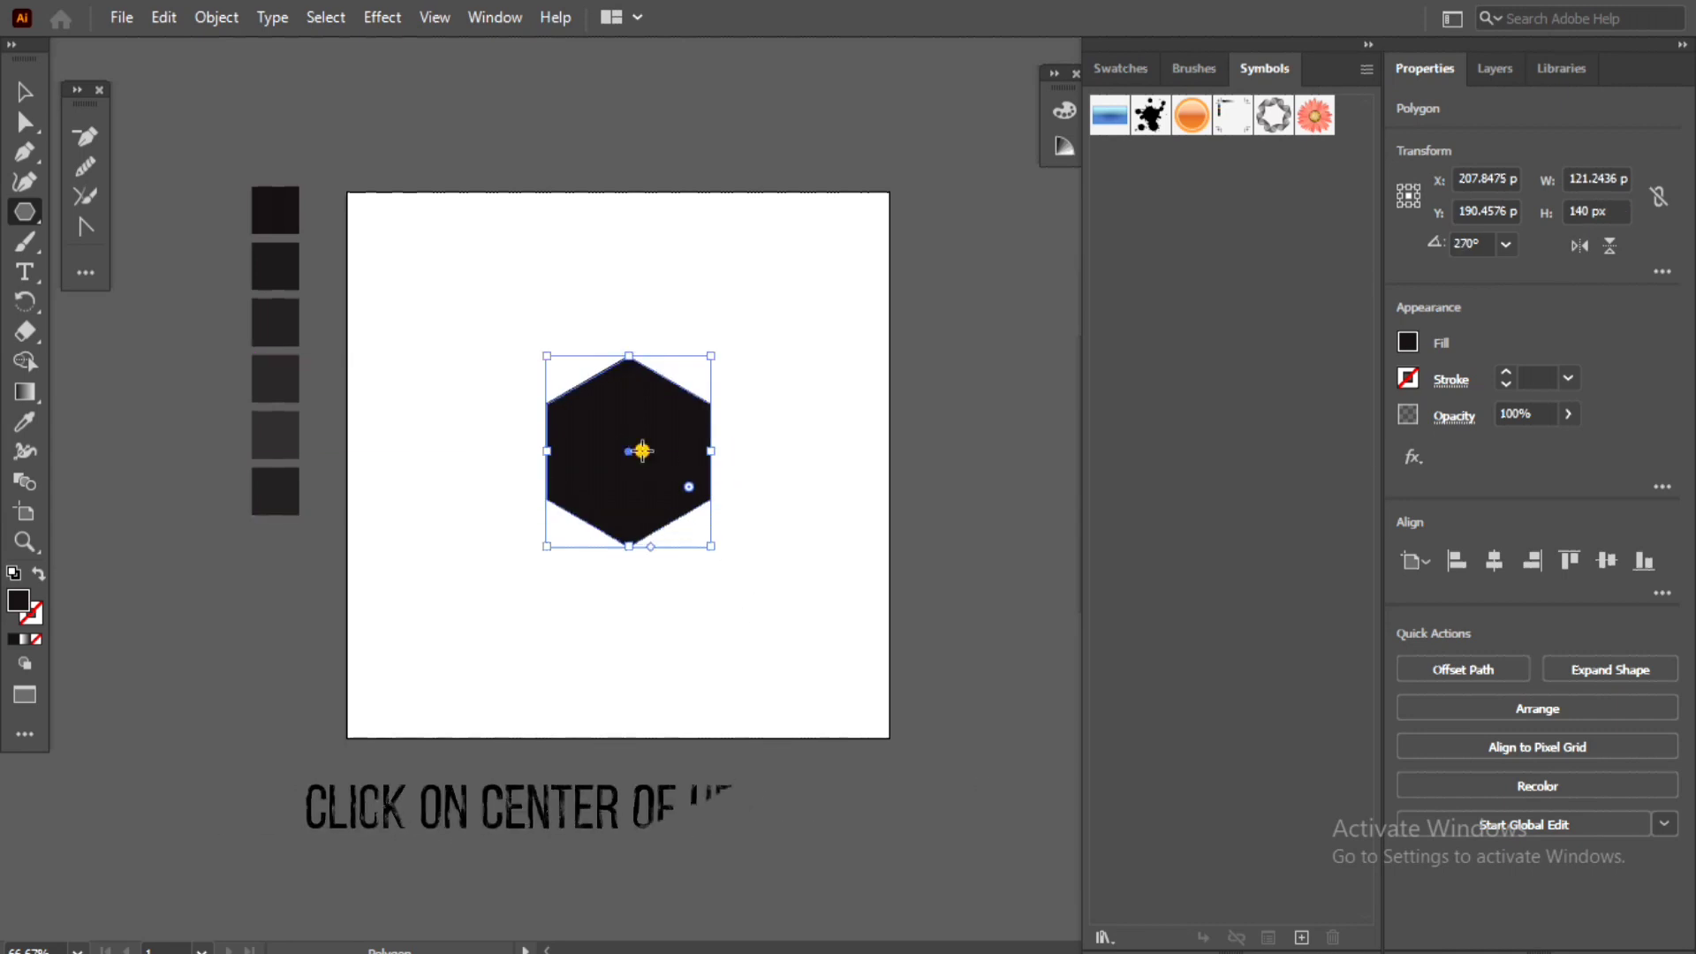
type("3")
left_click(232, 415)
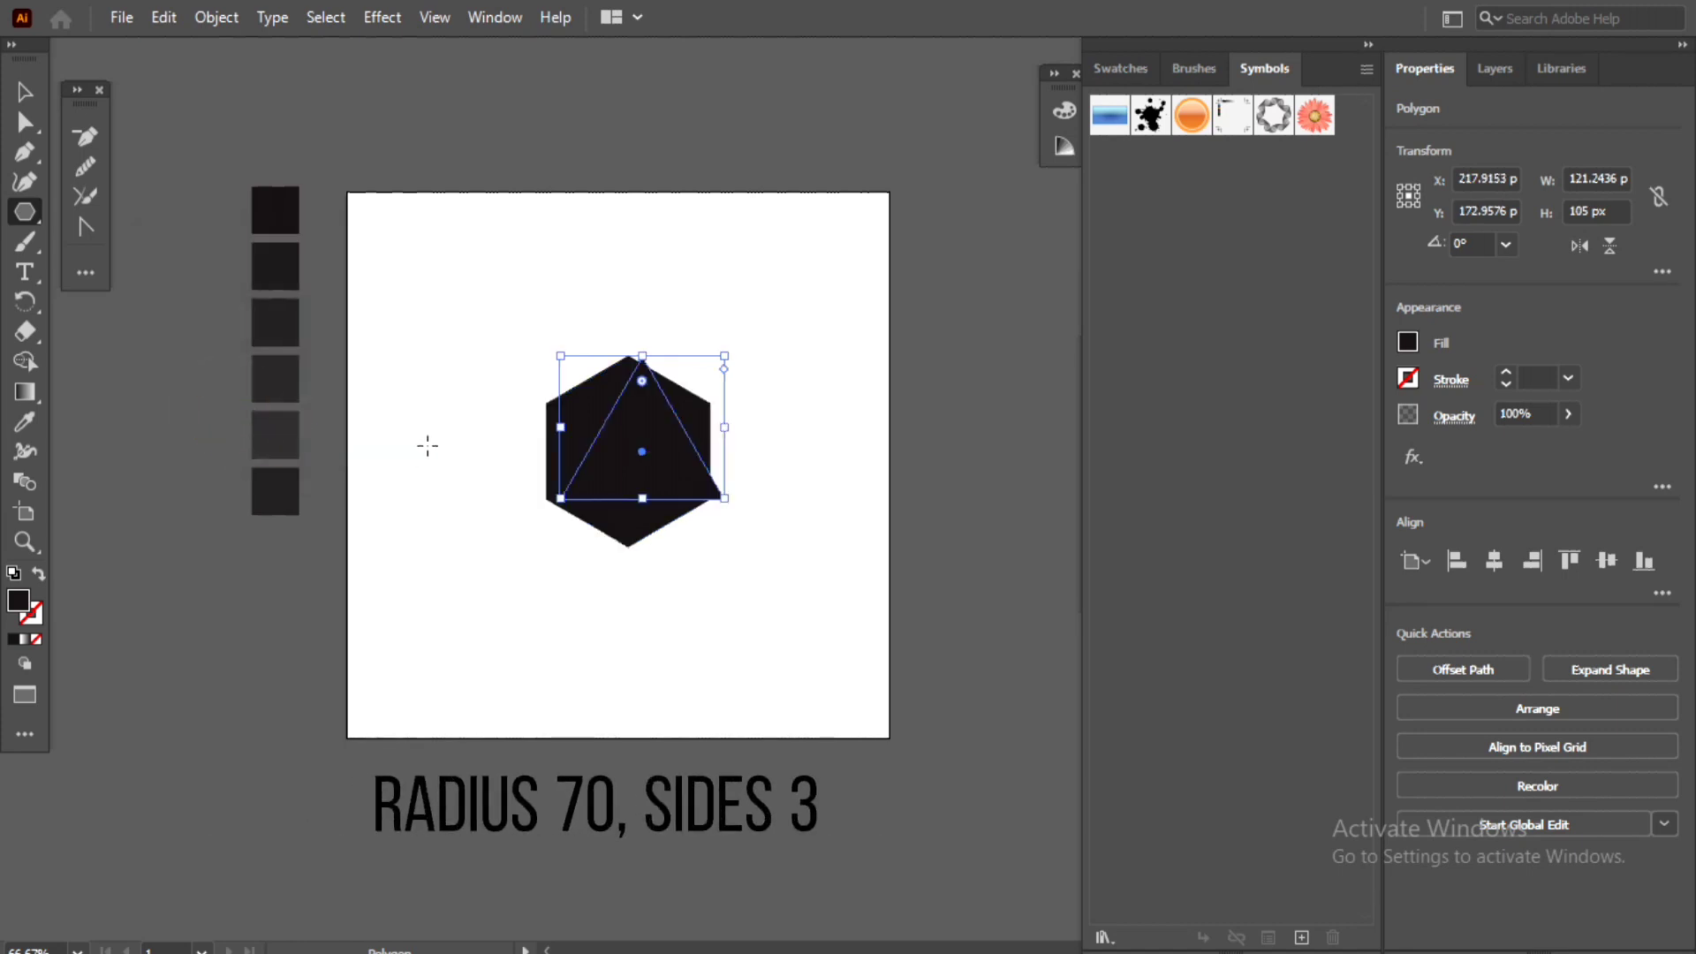
Select the hexagon and triangle together and align them on their horizontal centres
key("v")
left_click_drag(475, 255, 793, 572)
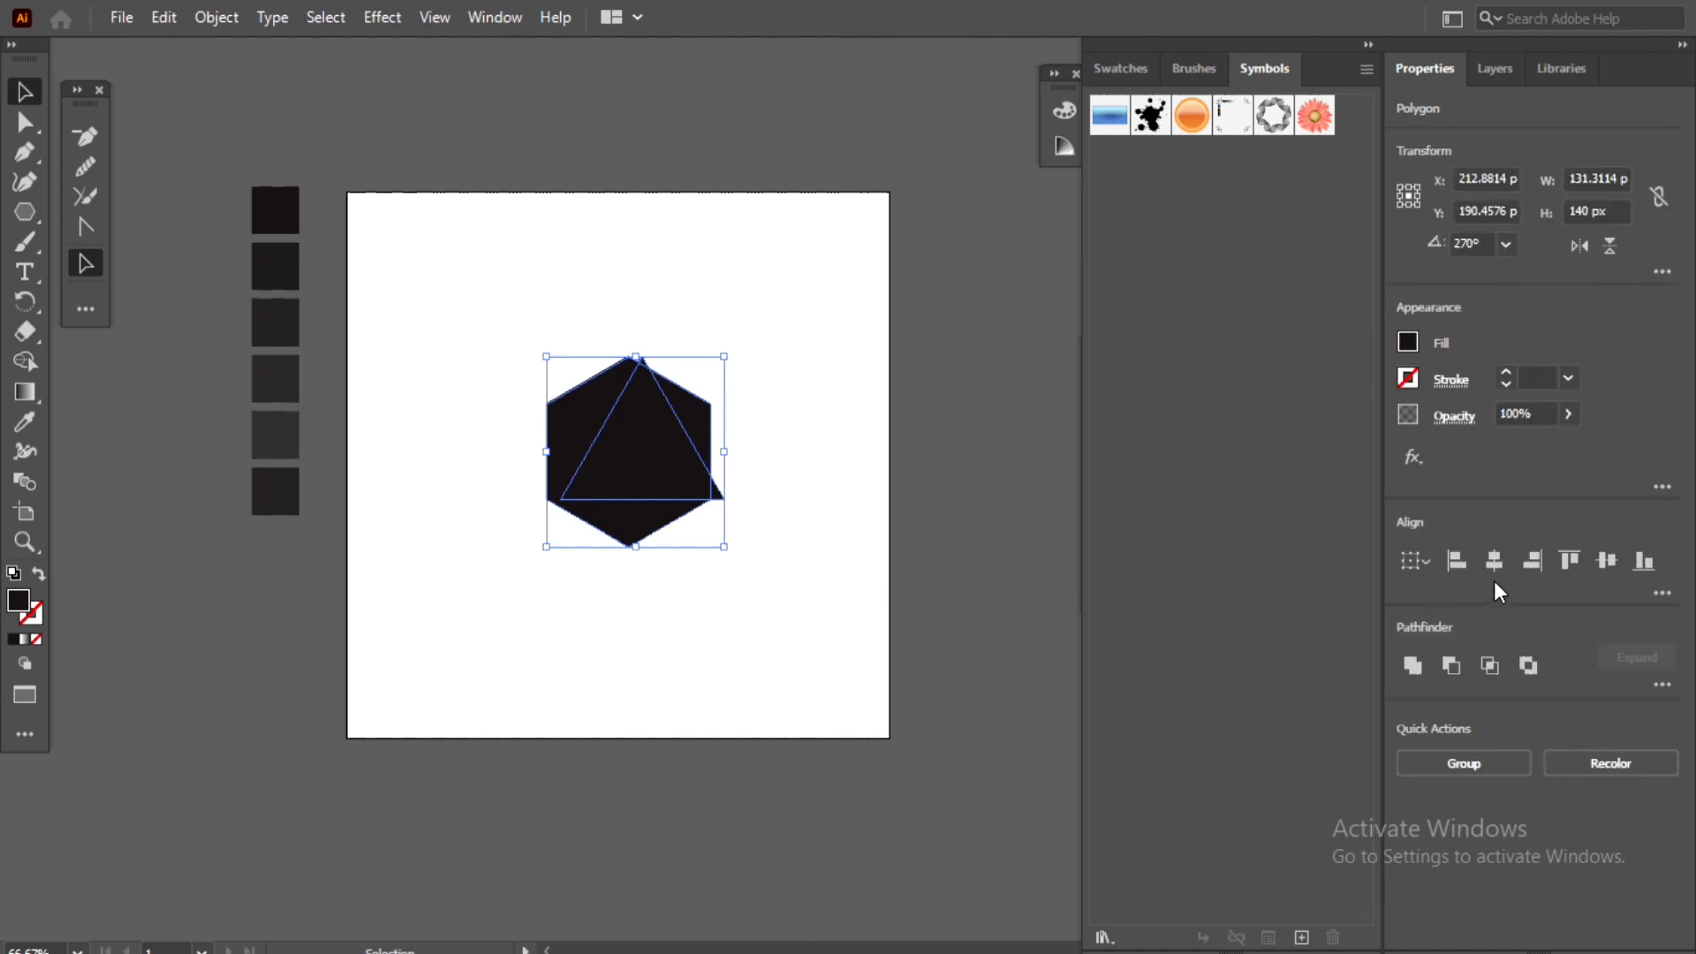
left_click(1493, 559)
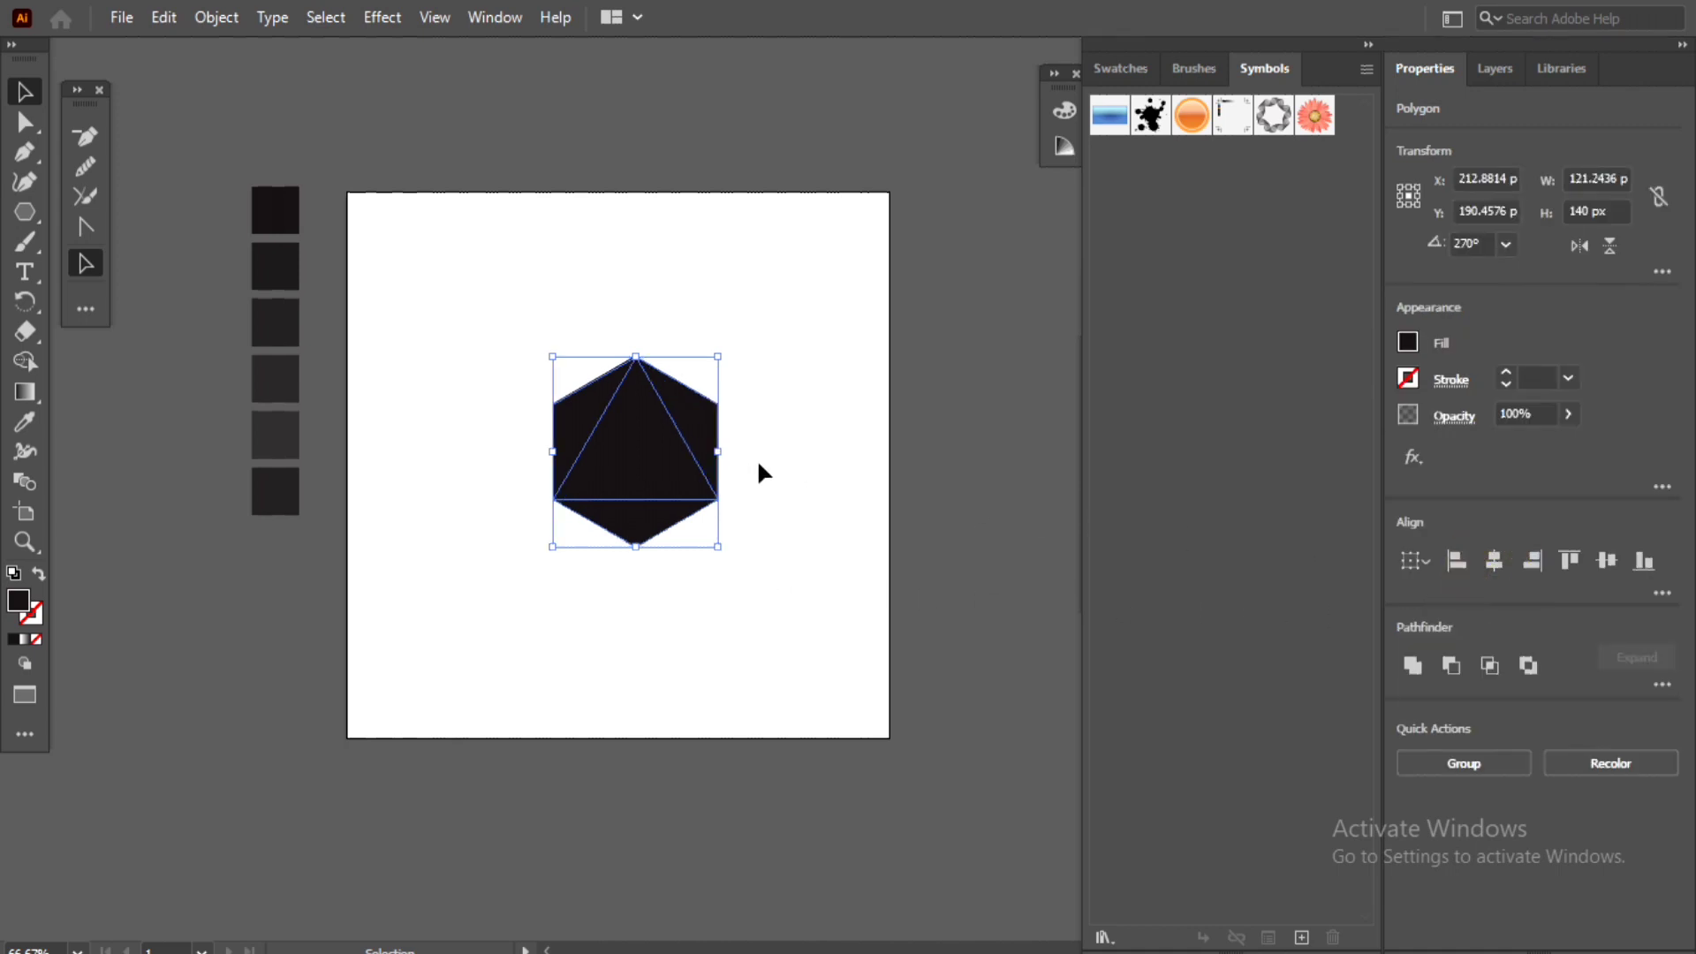
Show the artwork in outline mode, then copy the triangle and paste the duplicate in front
key("ctrl+y")
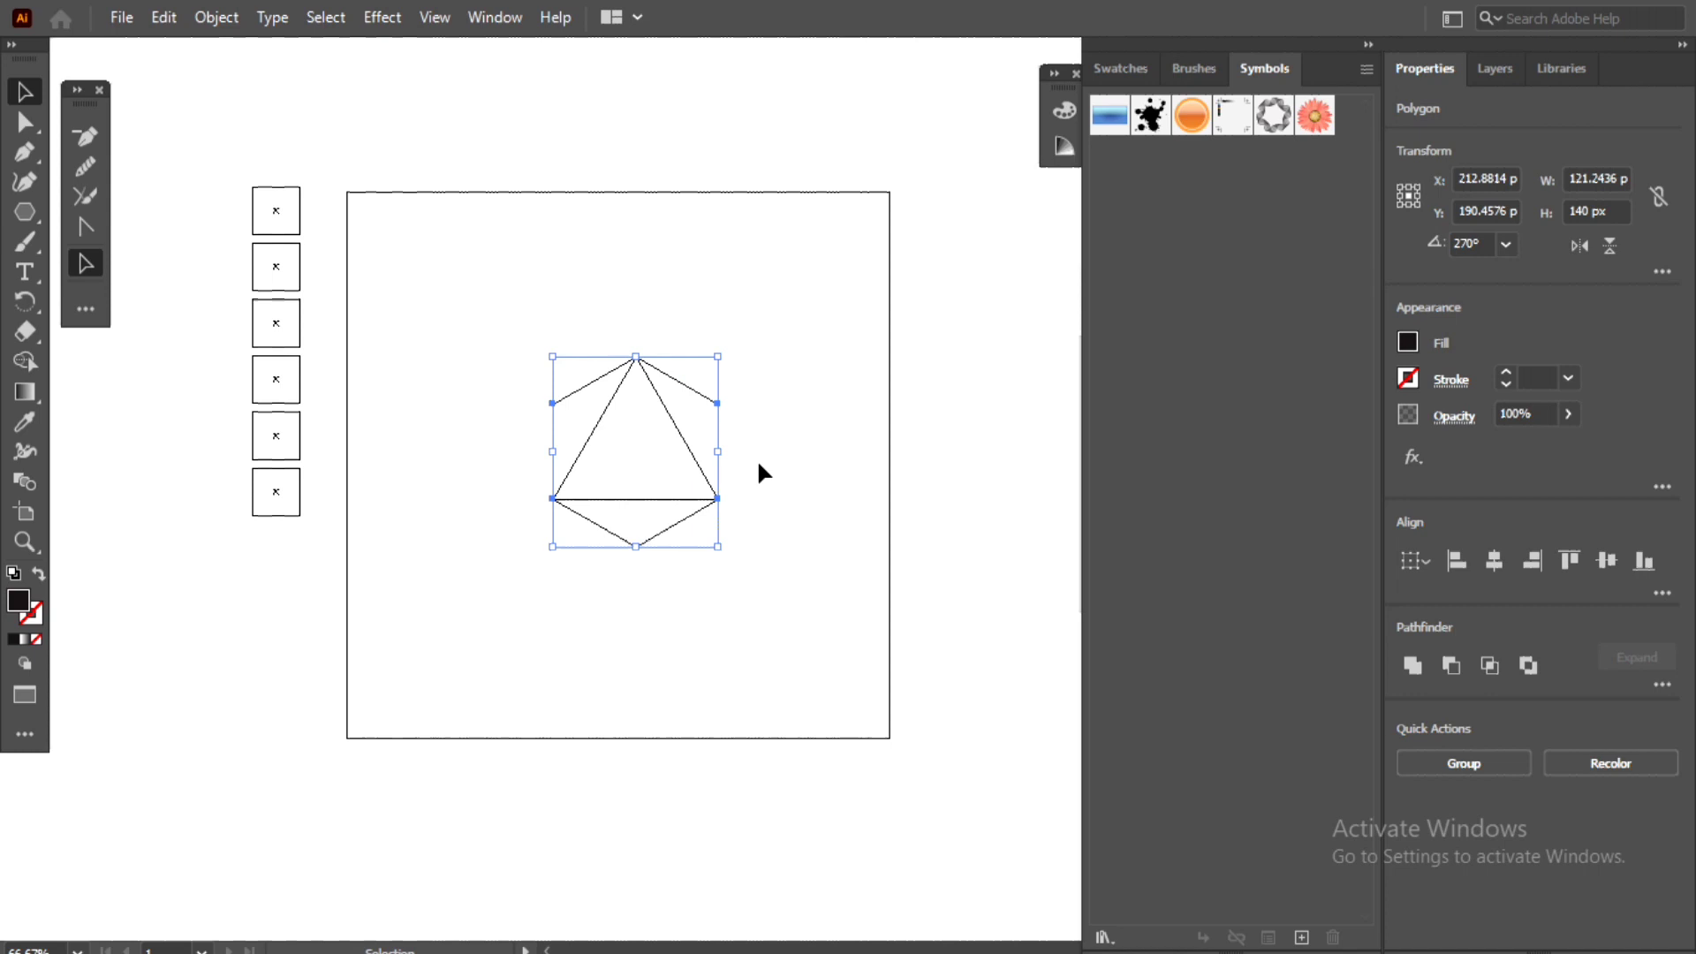
left_click(827, 514)
left_click(677, 437)
key("v")
left_click(164, 16)
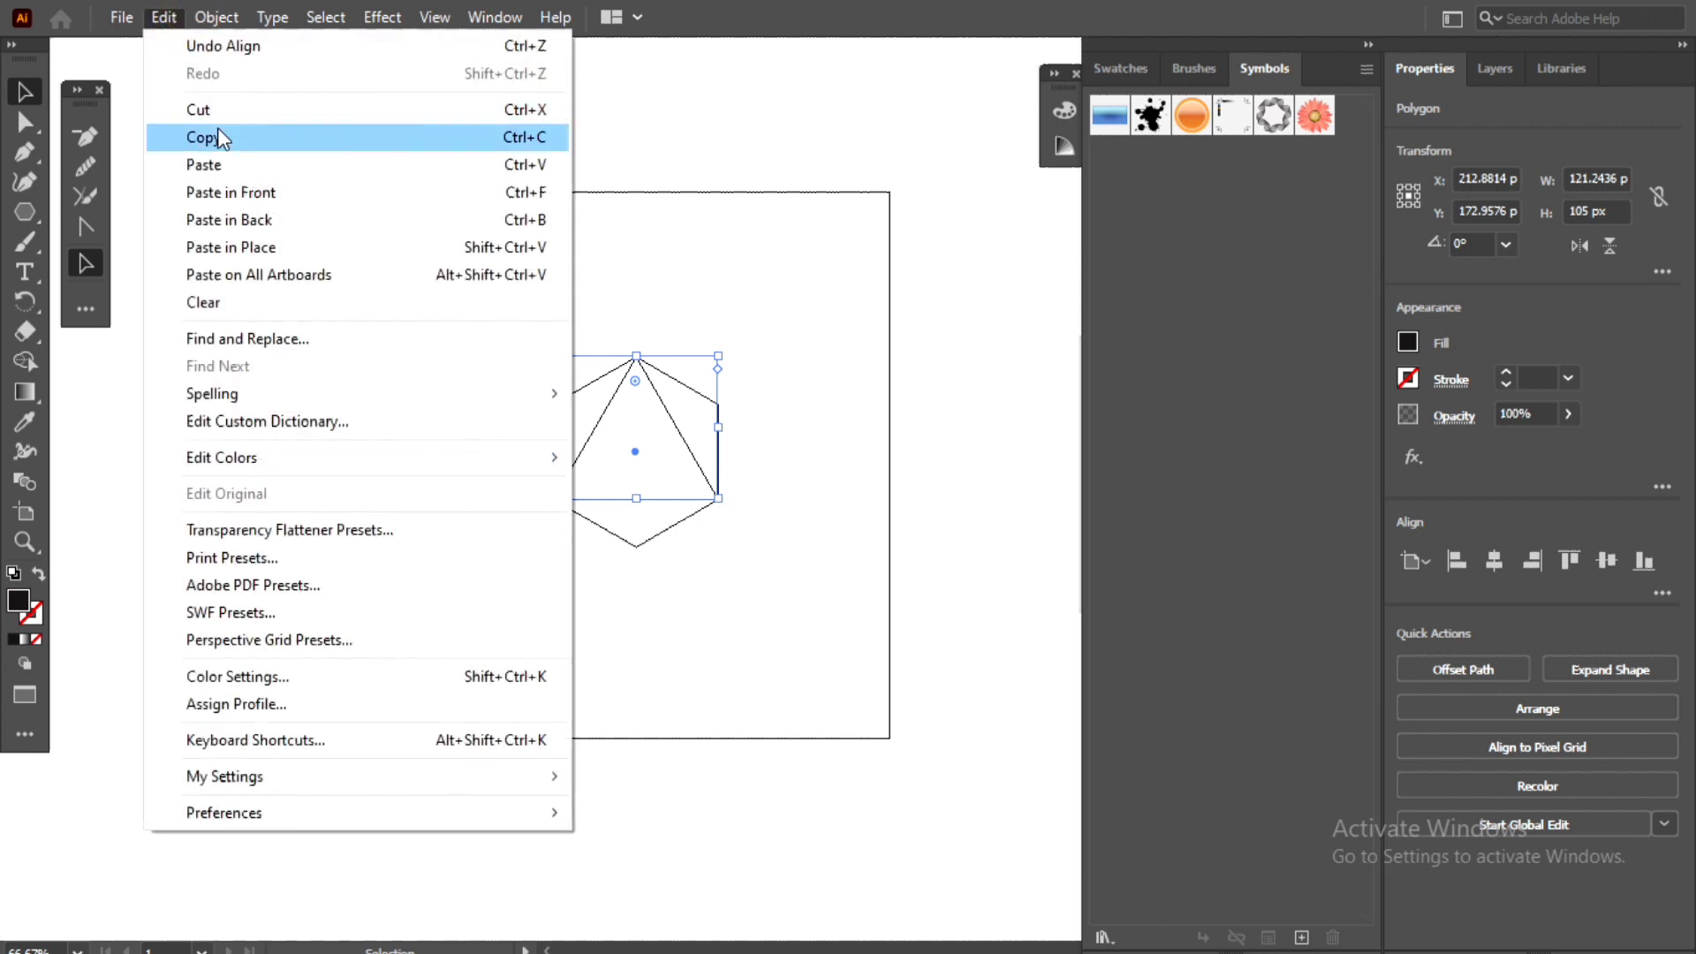
left_click(218, 137)
left_click(165, 17)
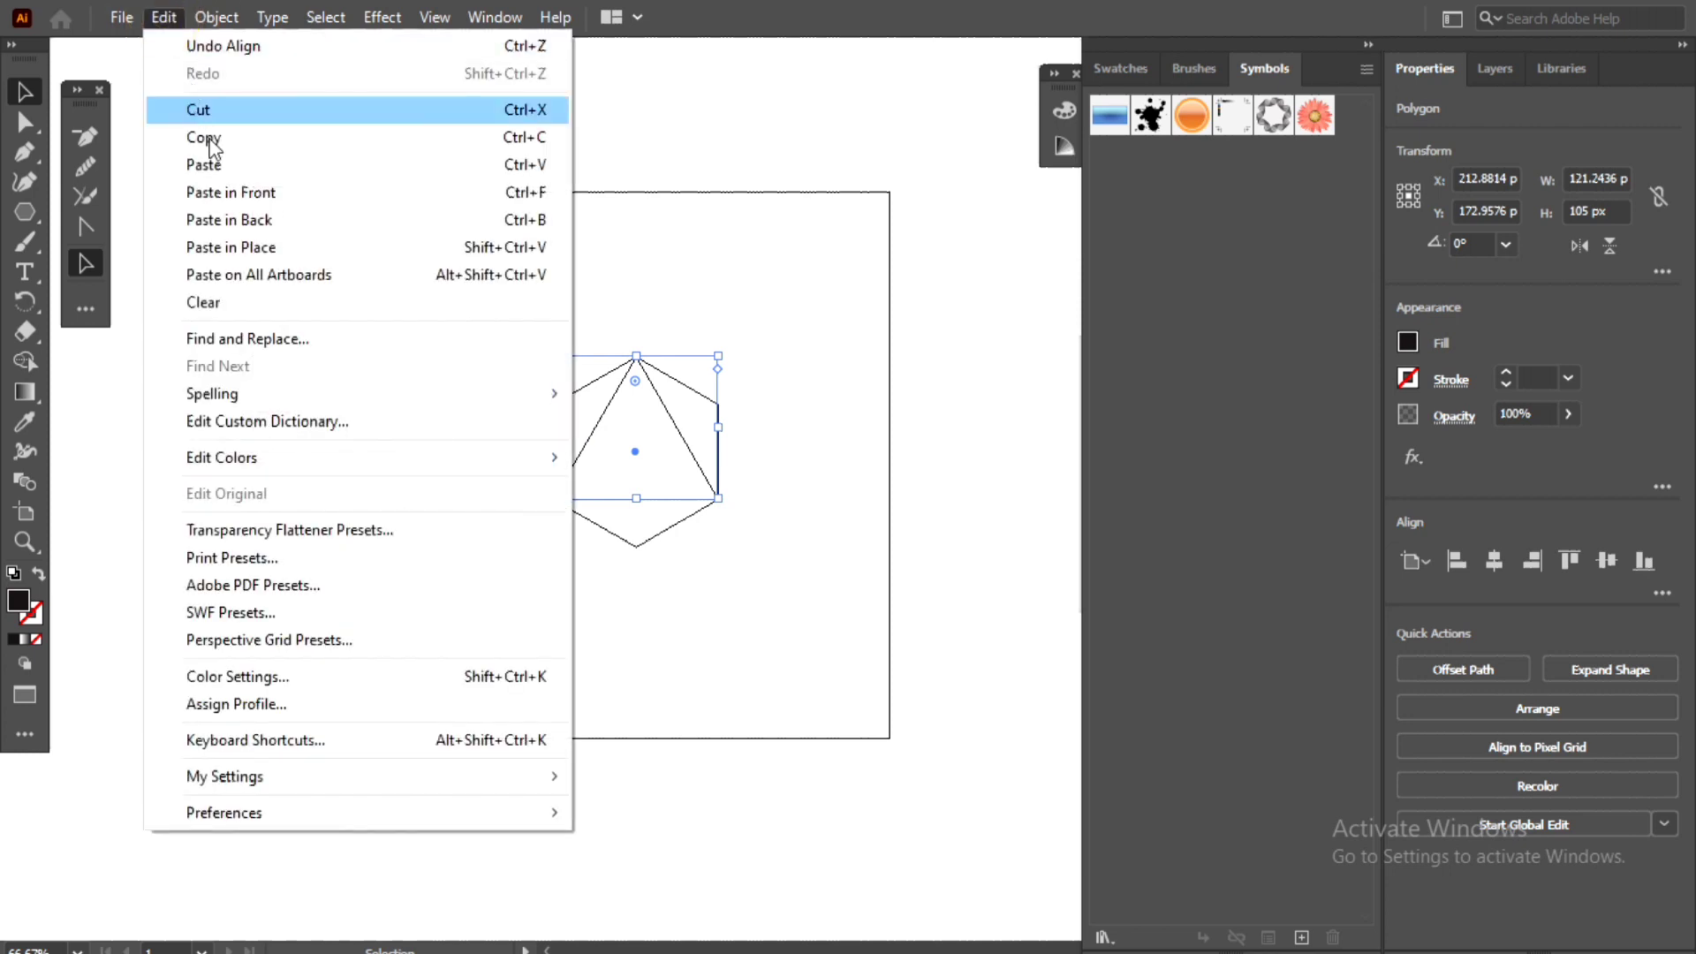
left_click(225, 193)
Reflect a copy of the triangle across the horizontal axis and scale it to about 61 × 52.5 px inside the large triangle
right_click(643, 415)
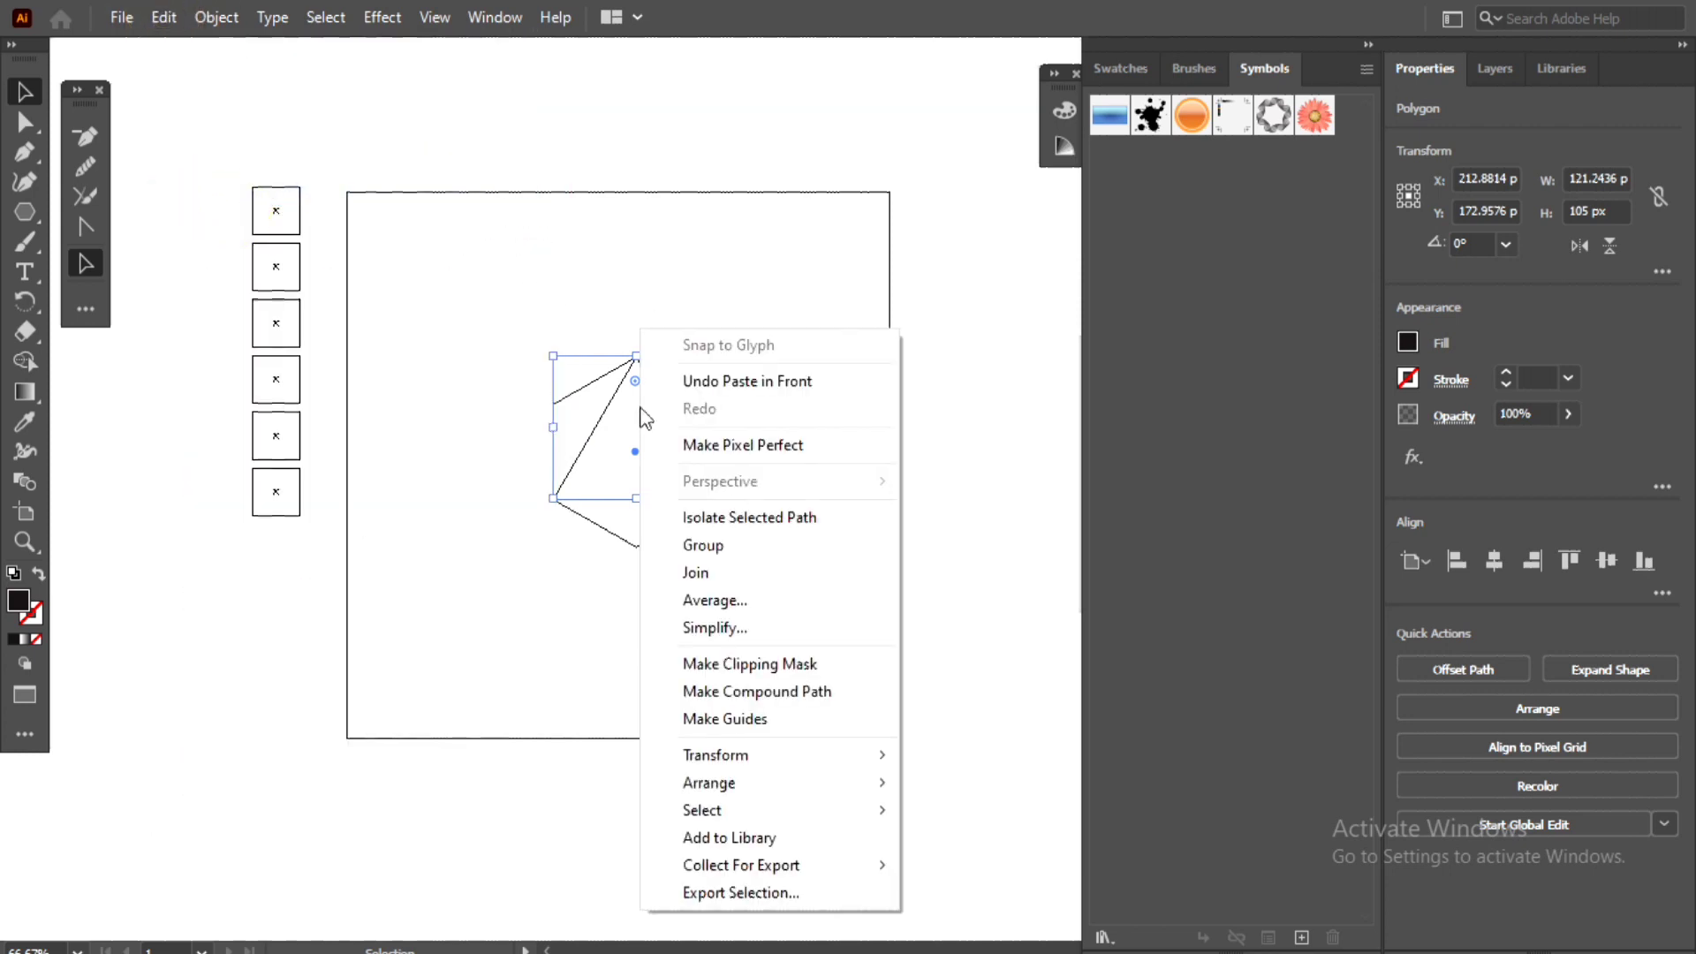
mouse_move(817, 784)
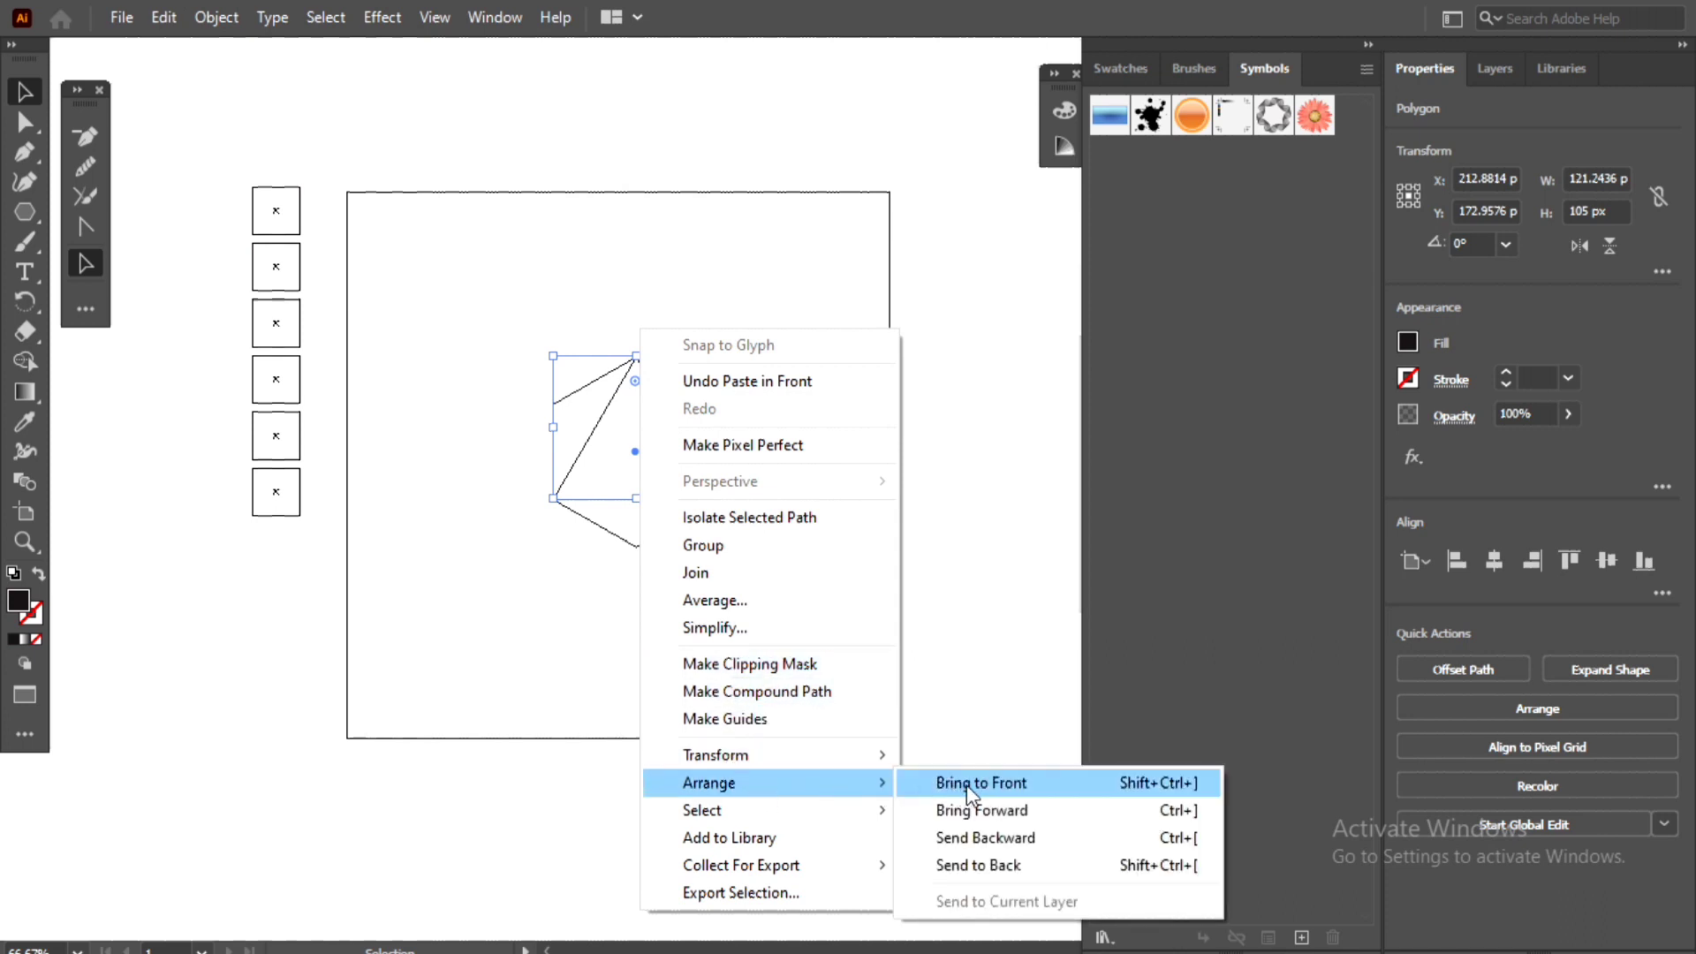
mouse_move(835, 757)
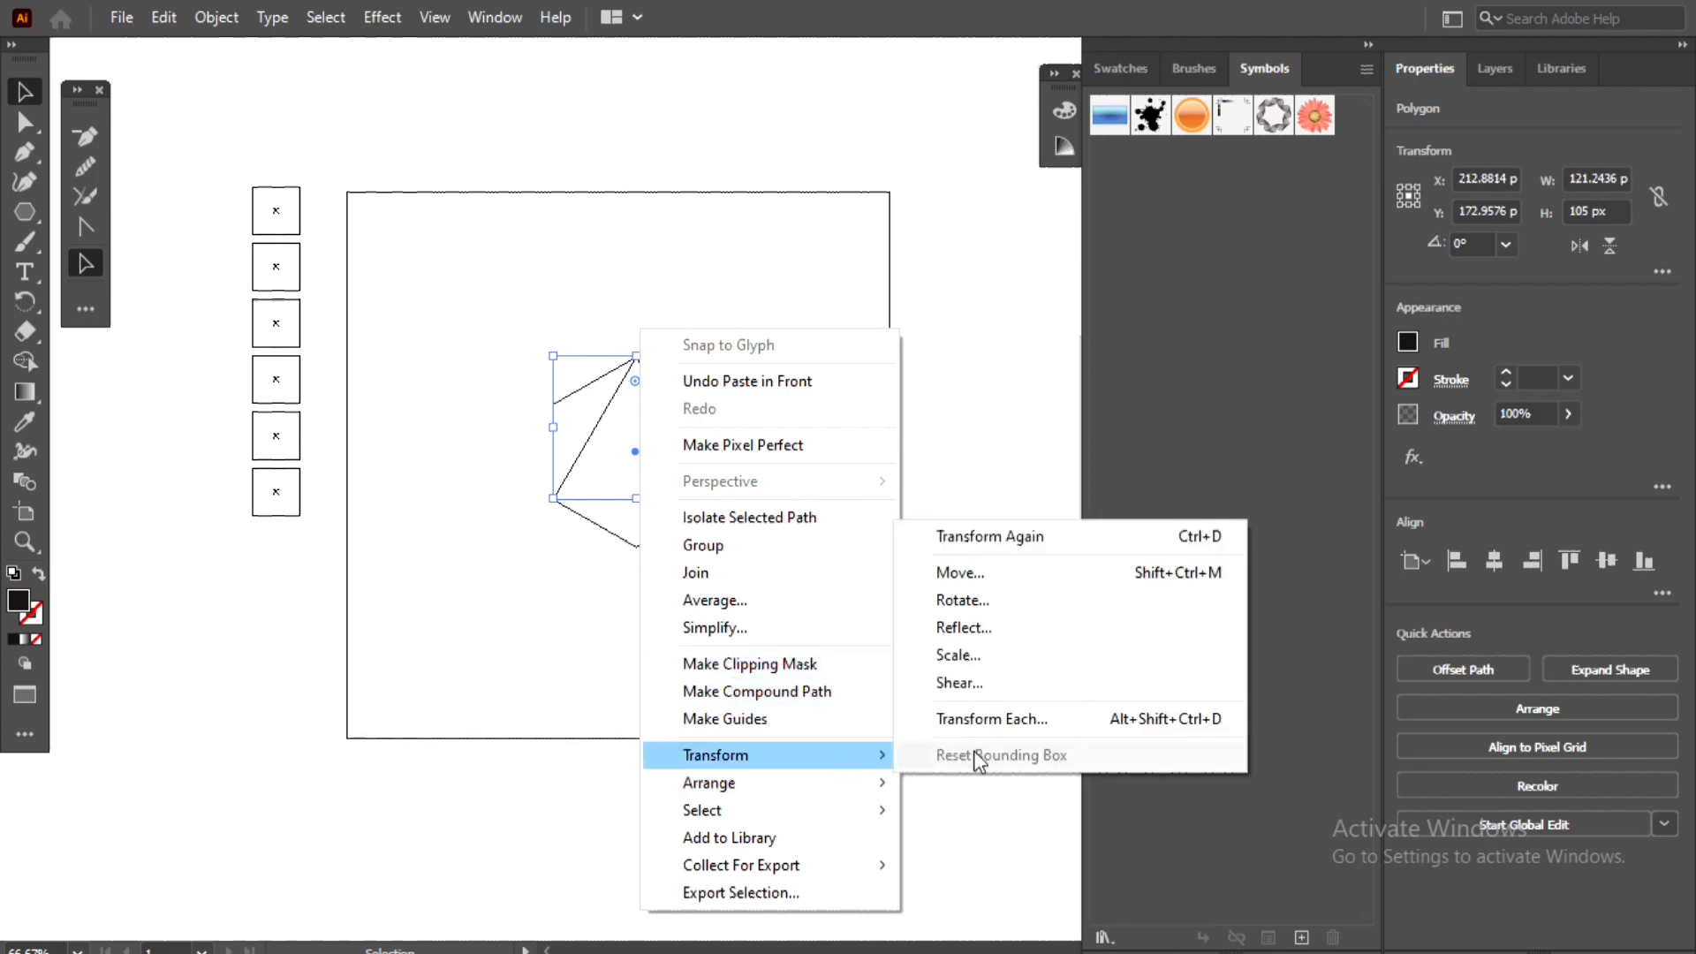
left_click(980, 629)
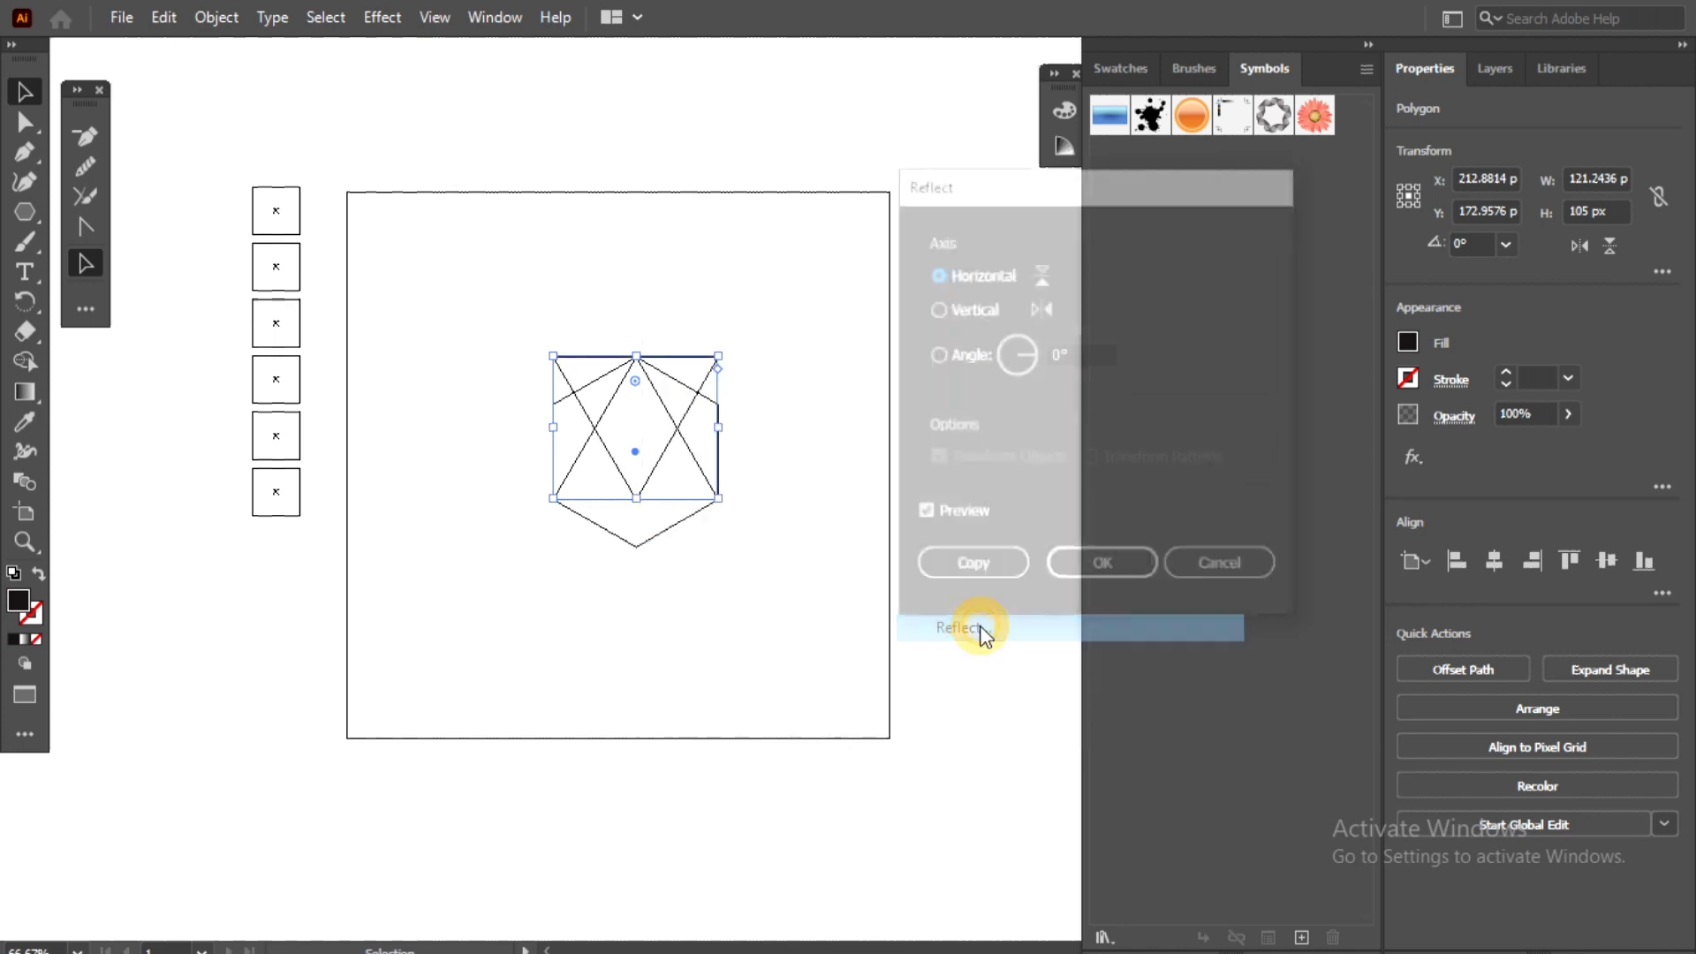
left_click(972, 569)
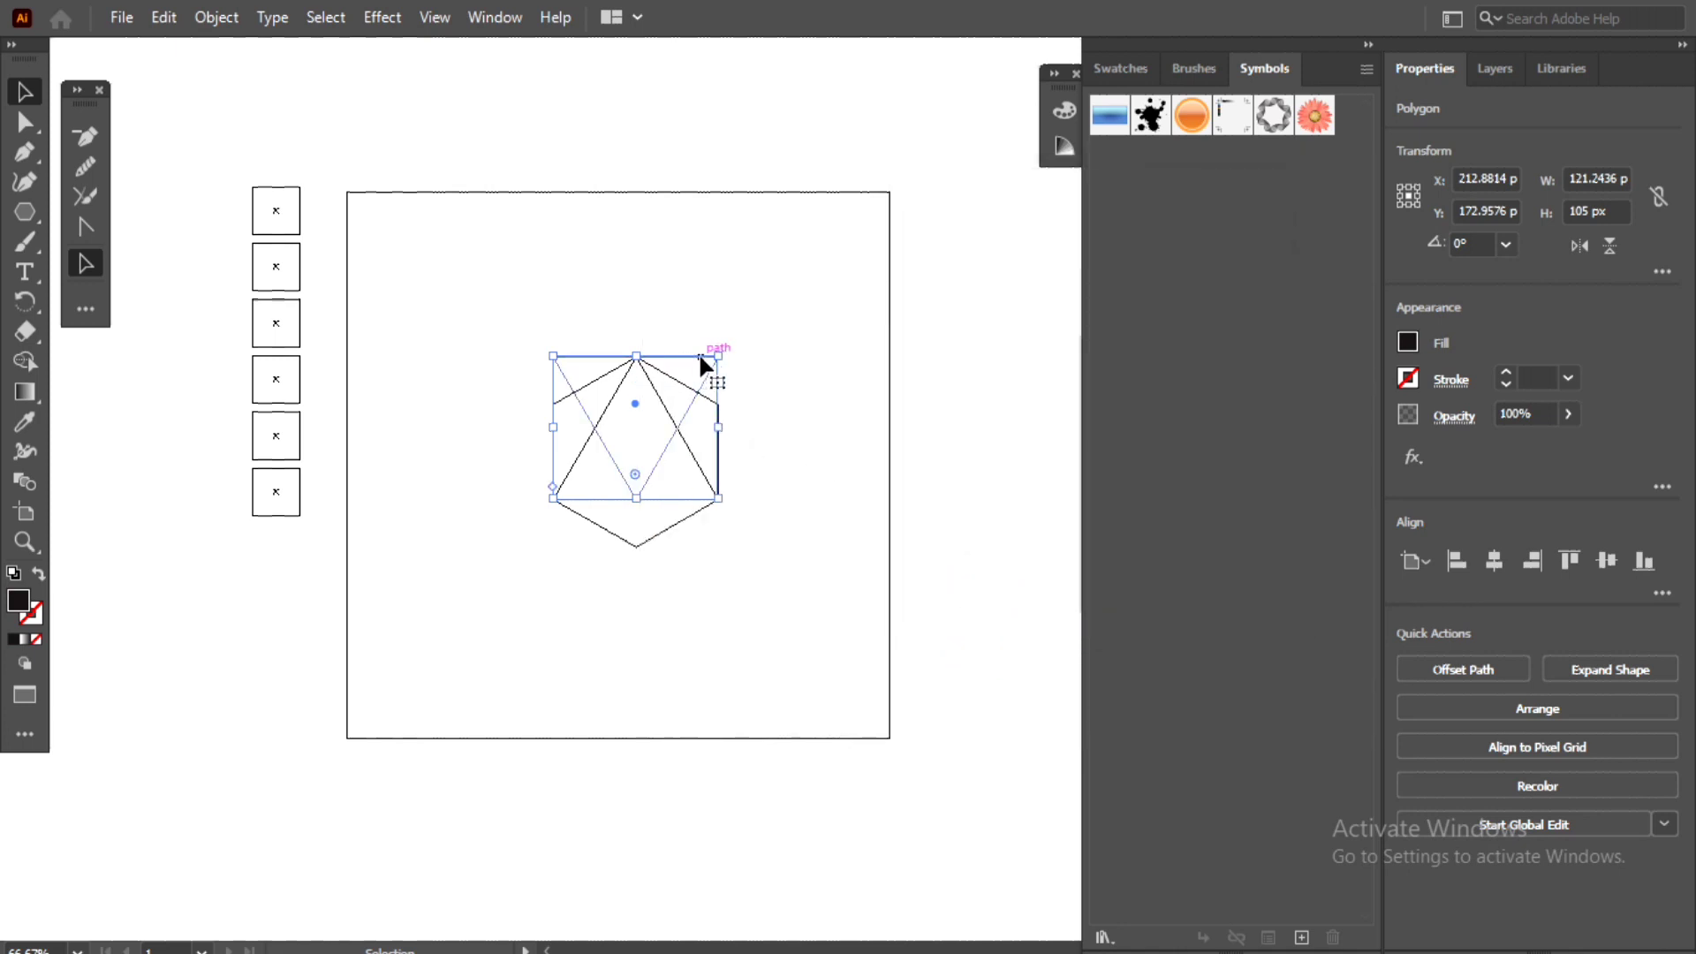
left_click_drag(641, 354, 640, 426)
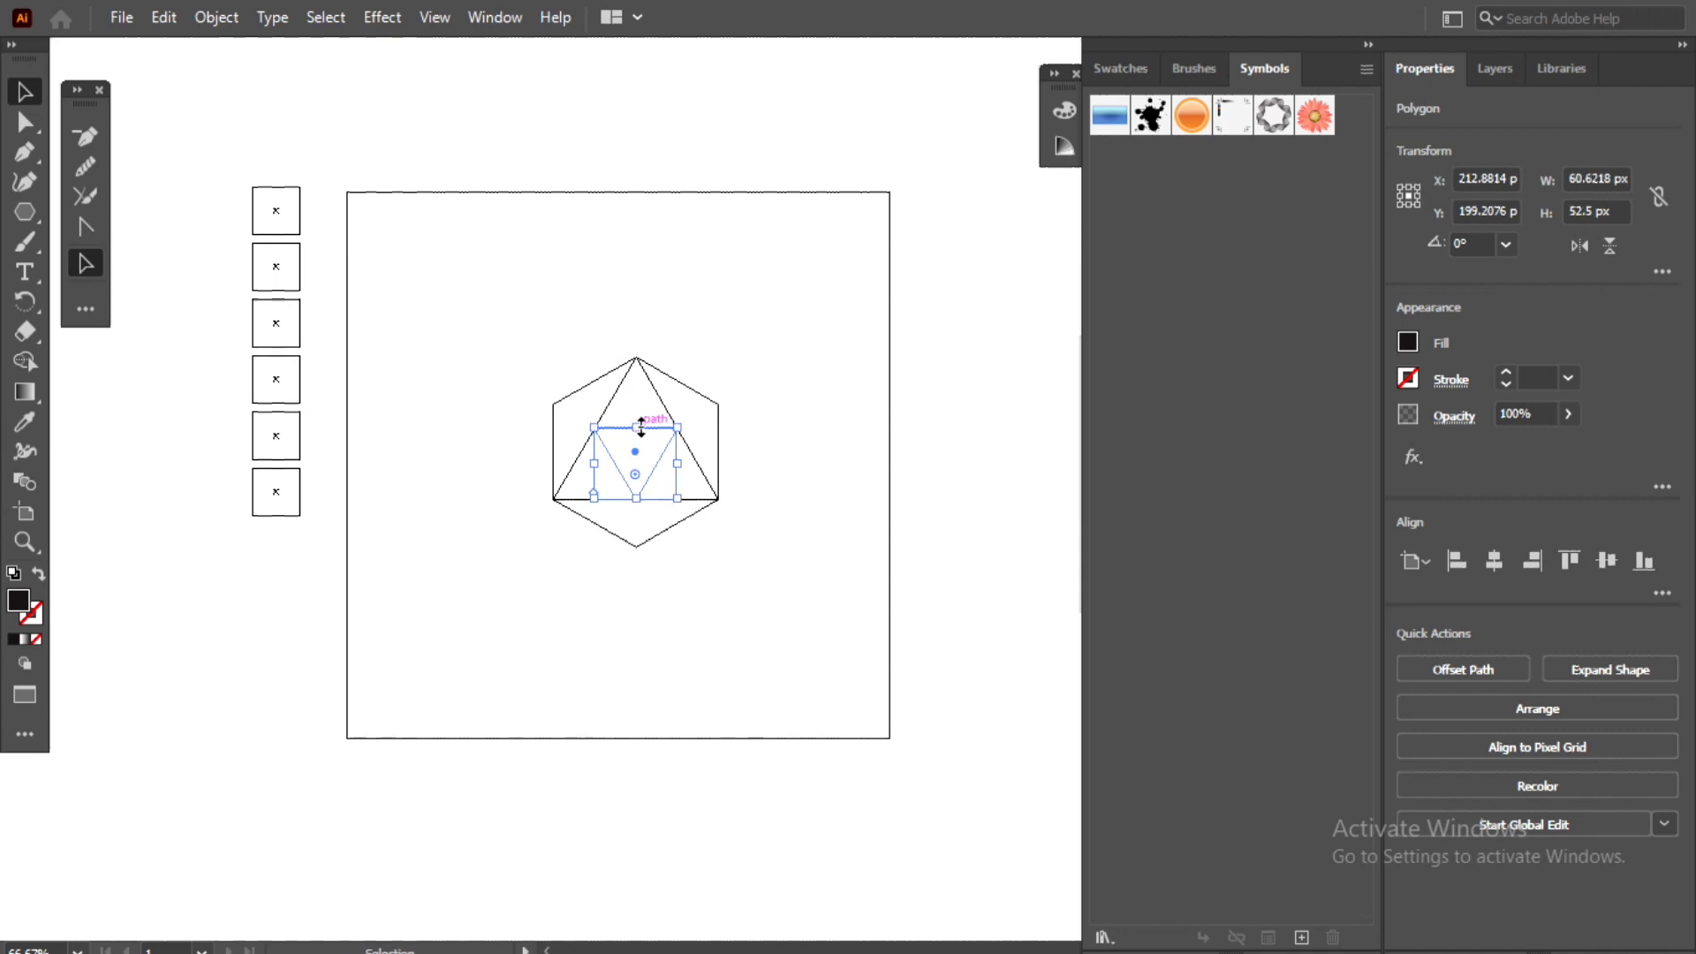
Draw three separate straight Pen paths joining each corner of the inner inverted triangle to the nearest free corner of the hexagon
left_click(767, 455)
scroll(640, 471, "up", 2)
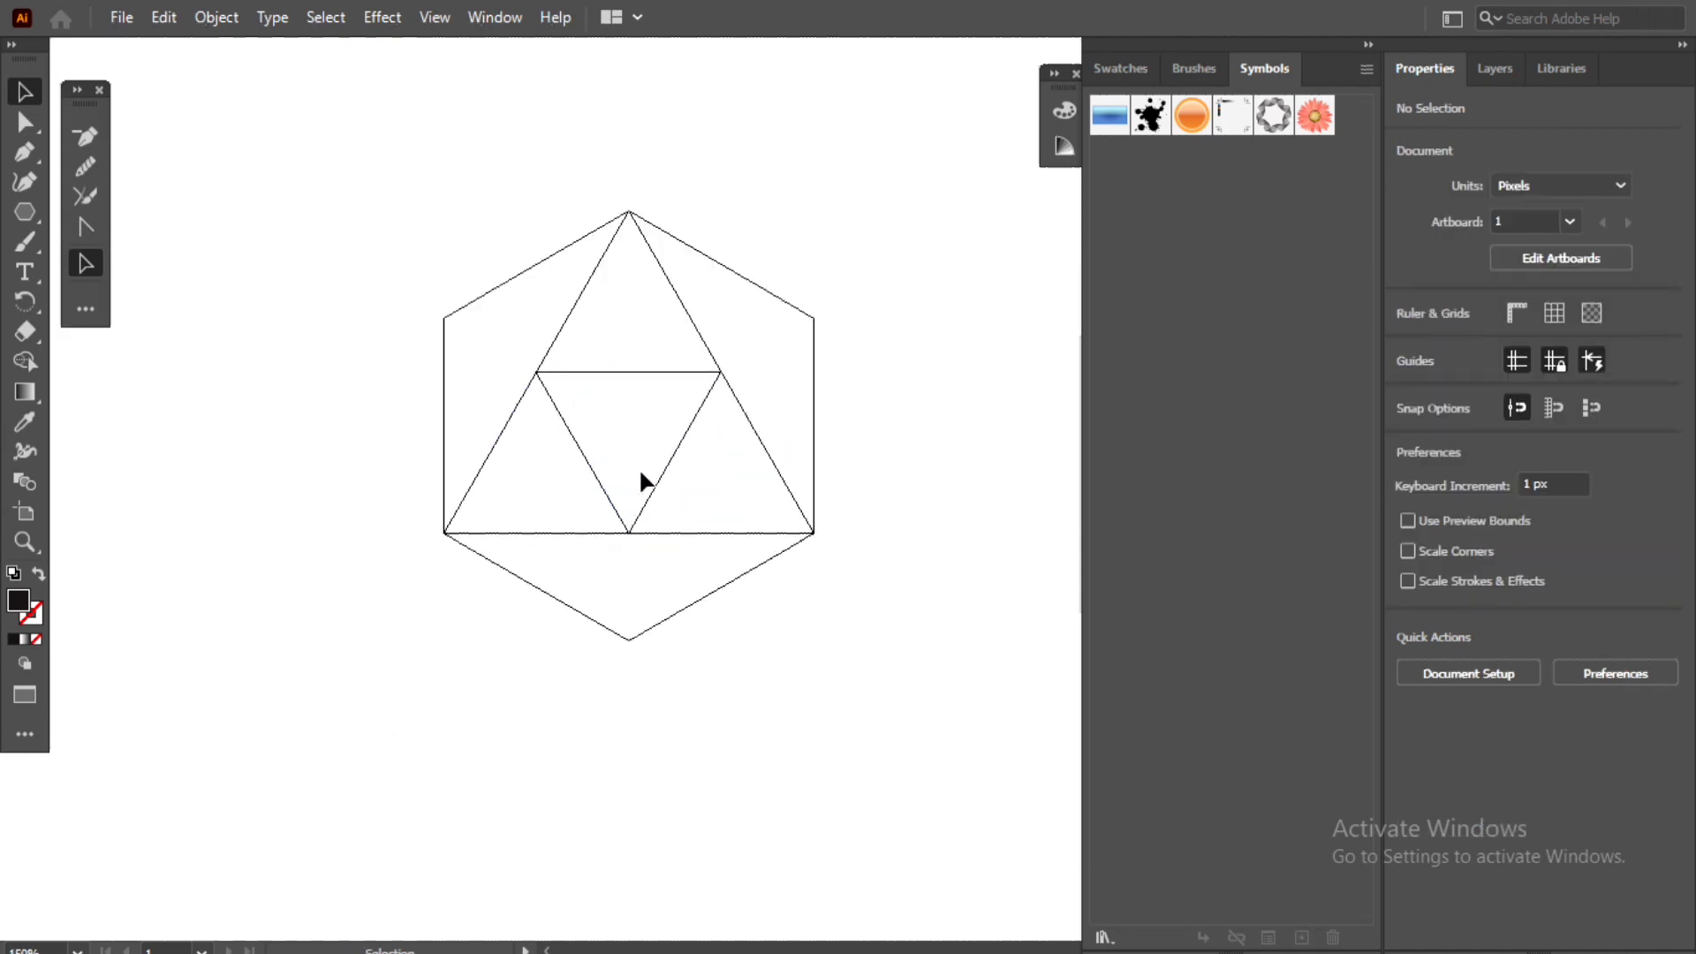
scroll(640, 475, "up", 1)
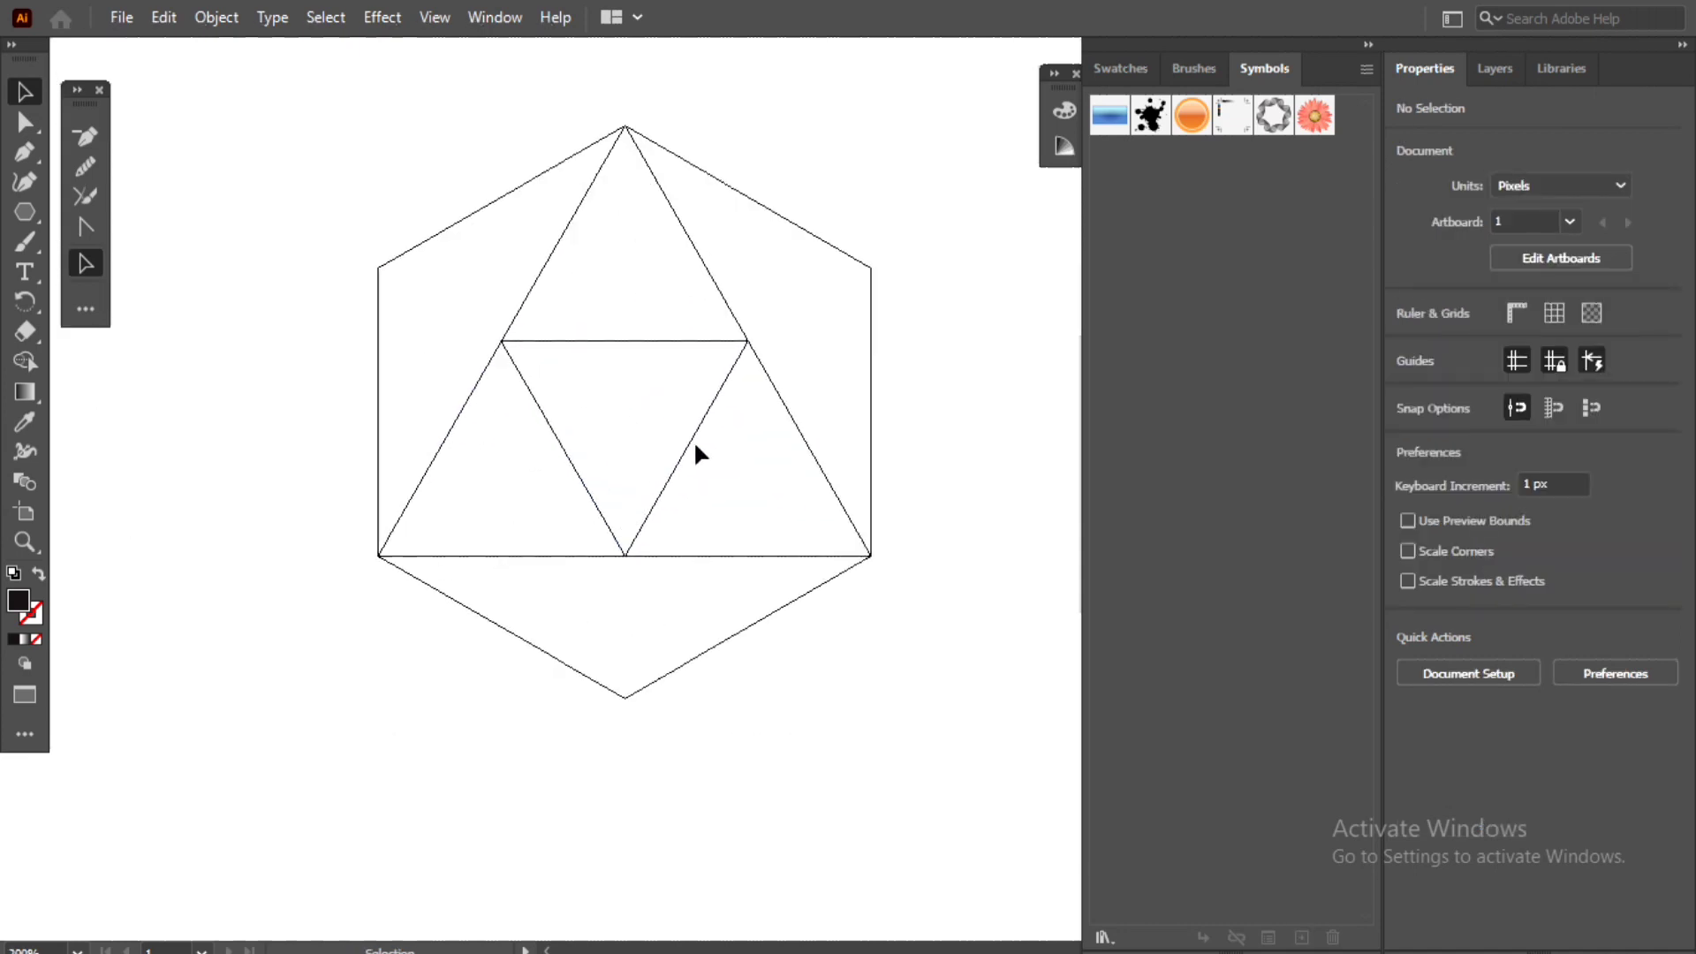
left_click(31, 159)
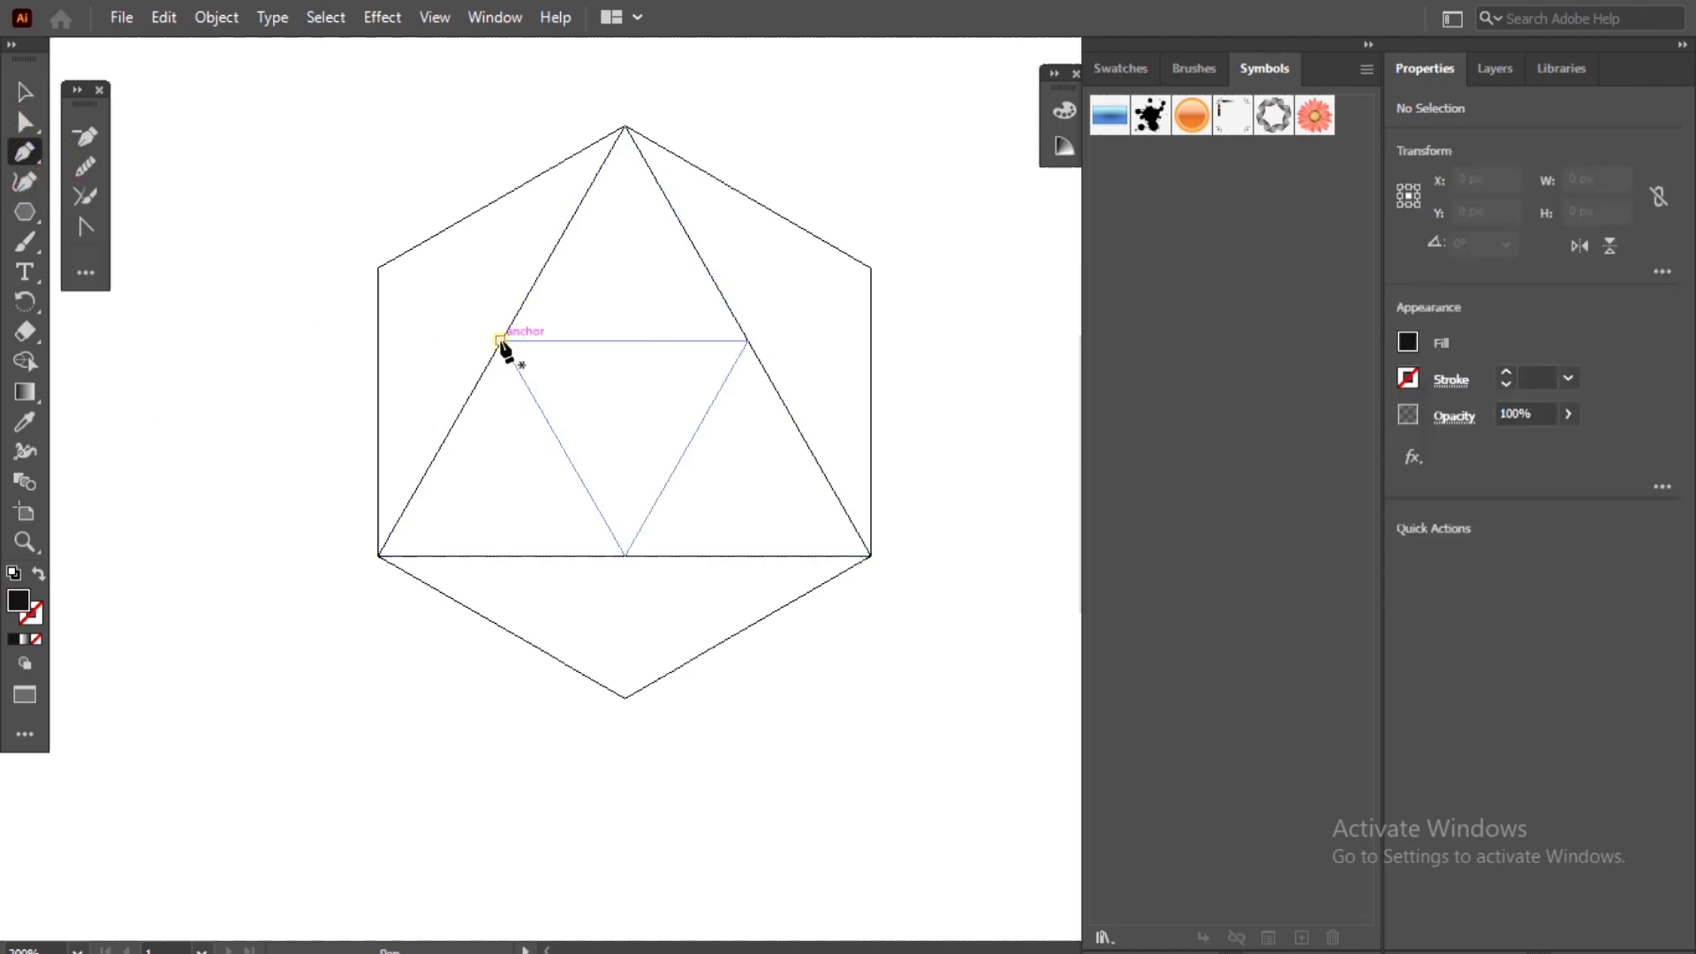
left_click(501, 341)
left_click(377, 267)
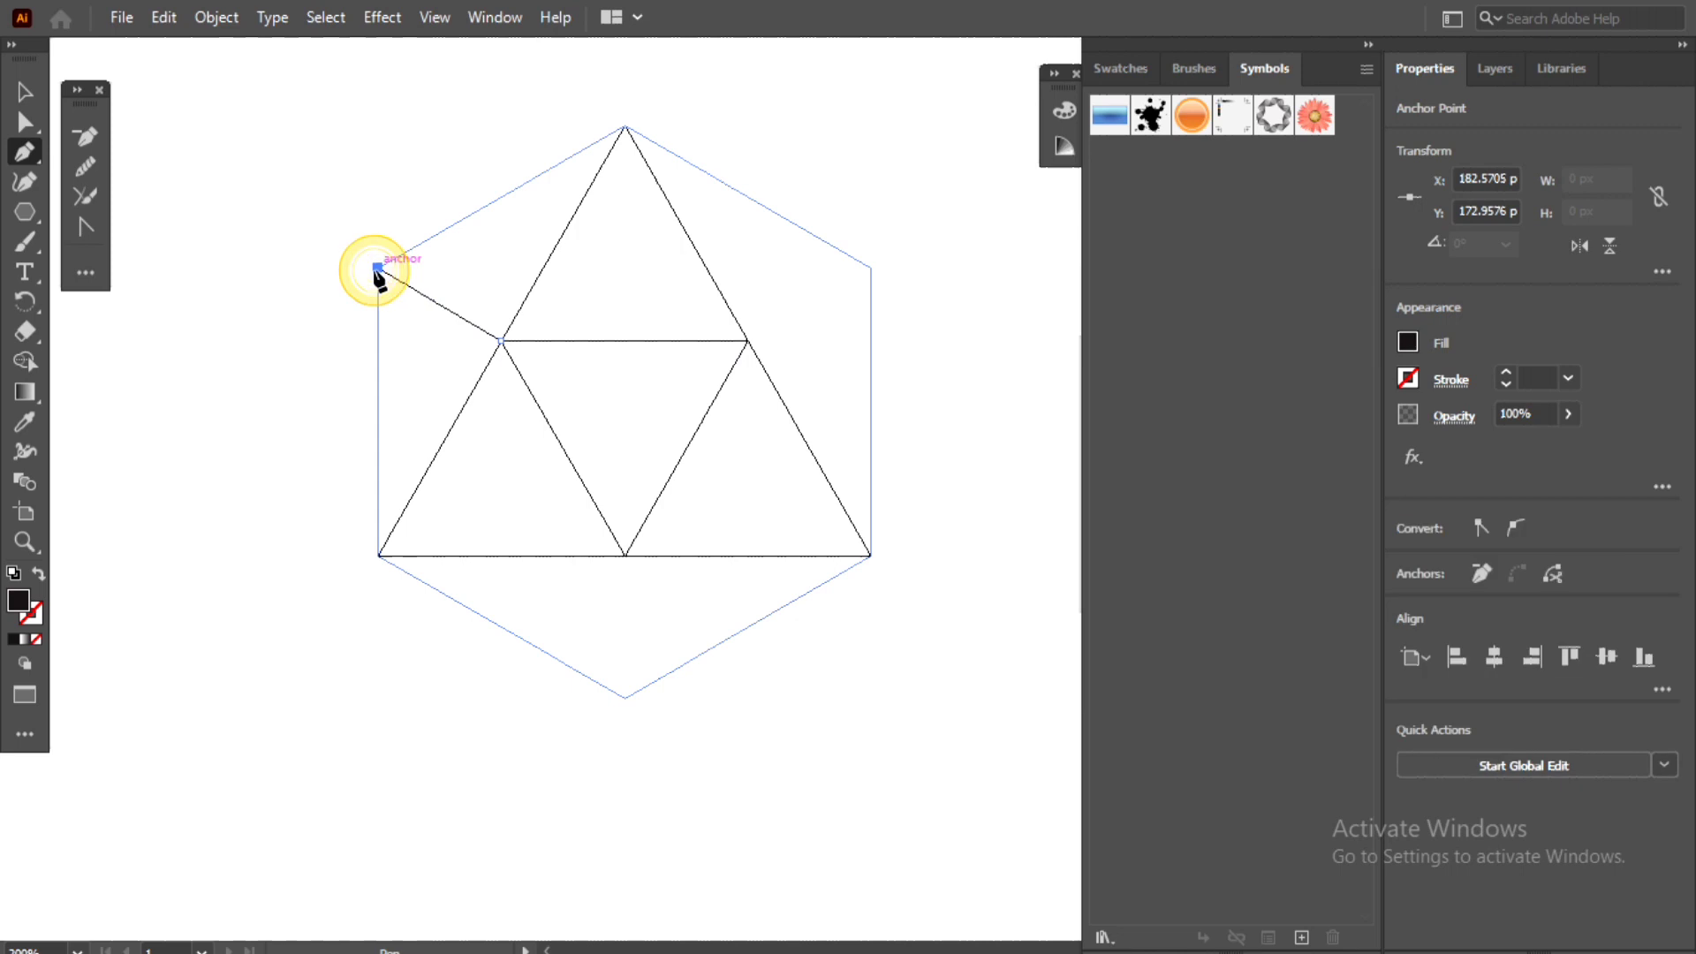
key("Return")
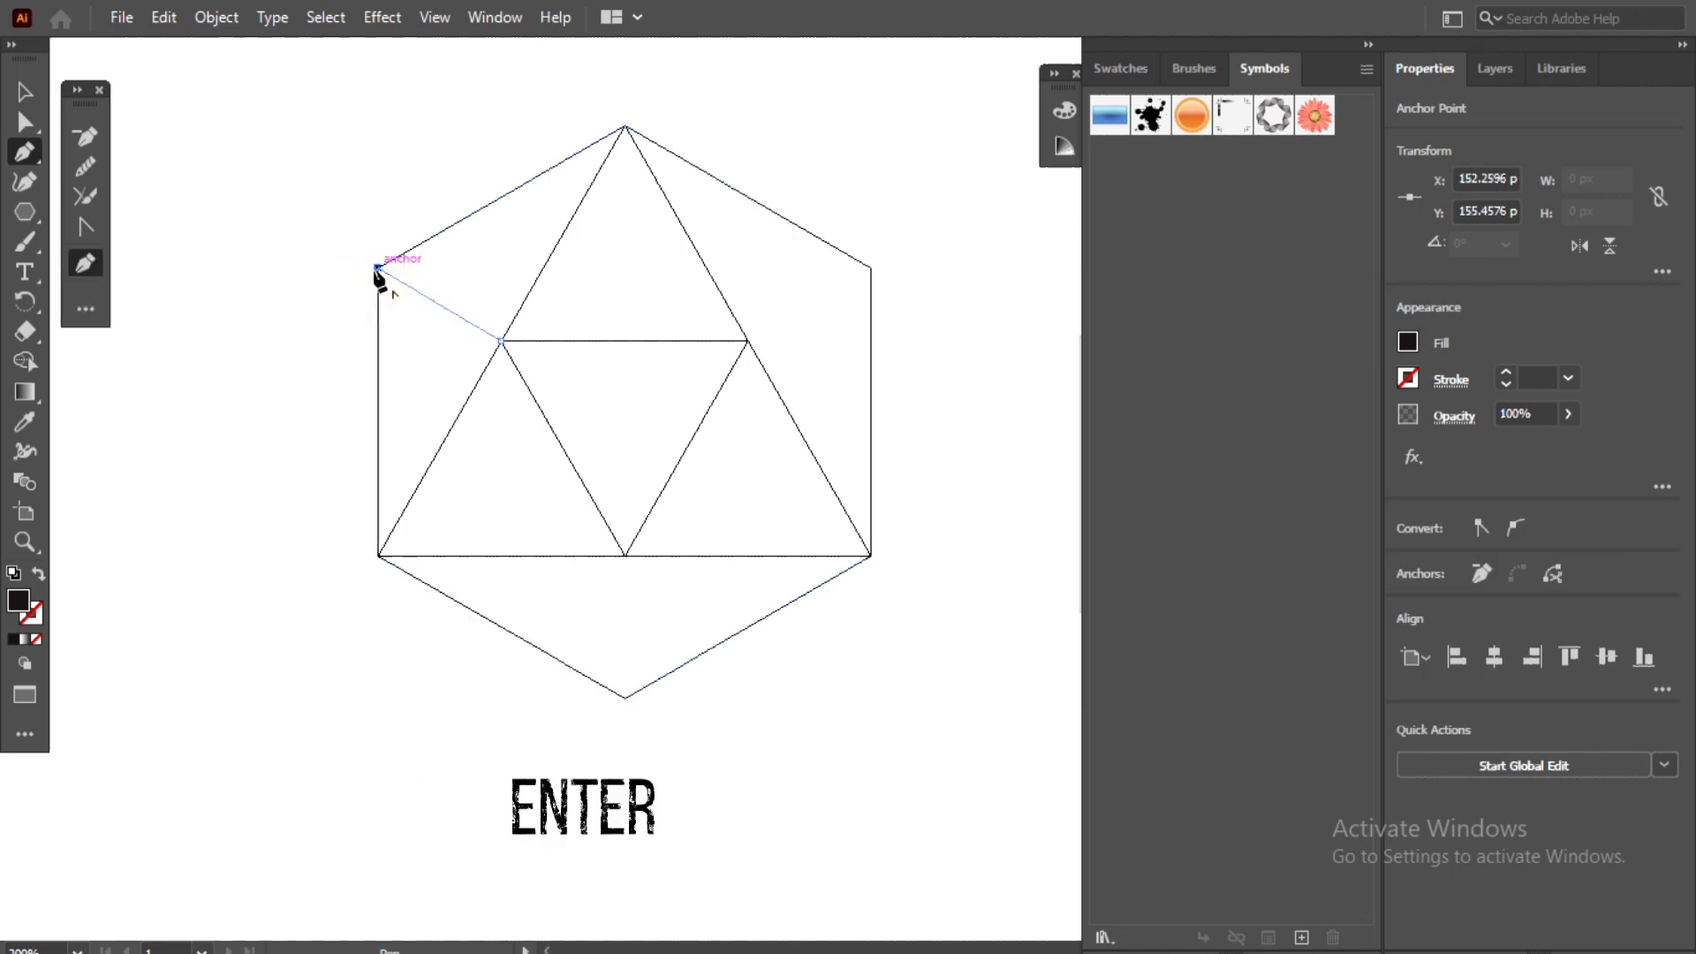
left_click(747, 341)
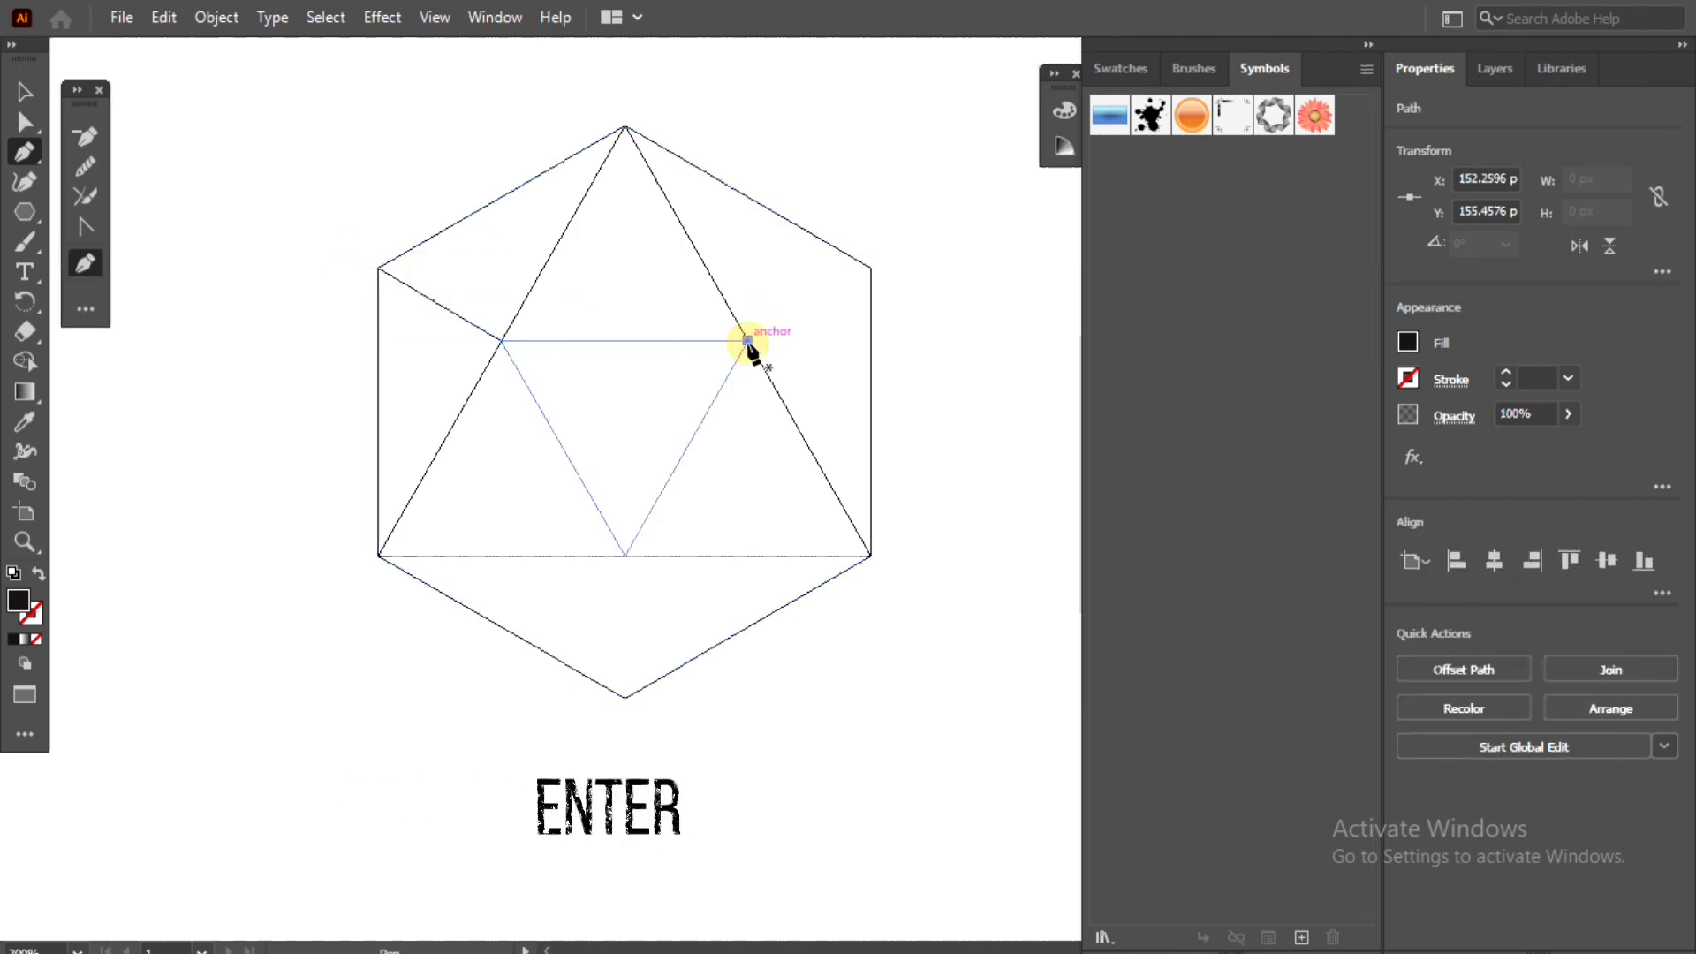
left_click(870, 267)
key("Return")
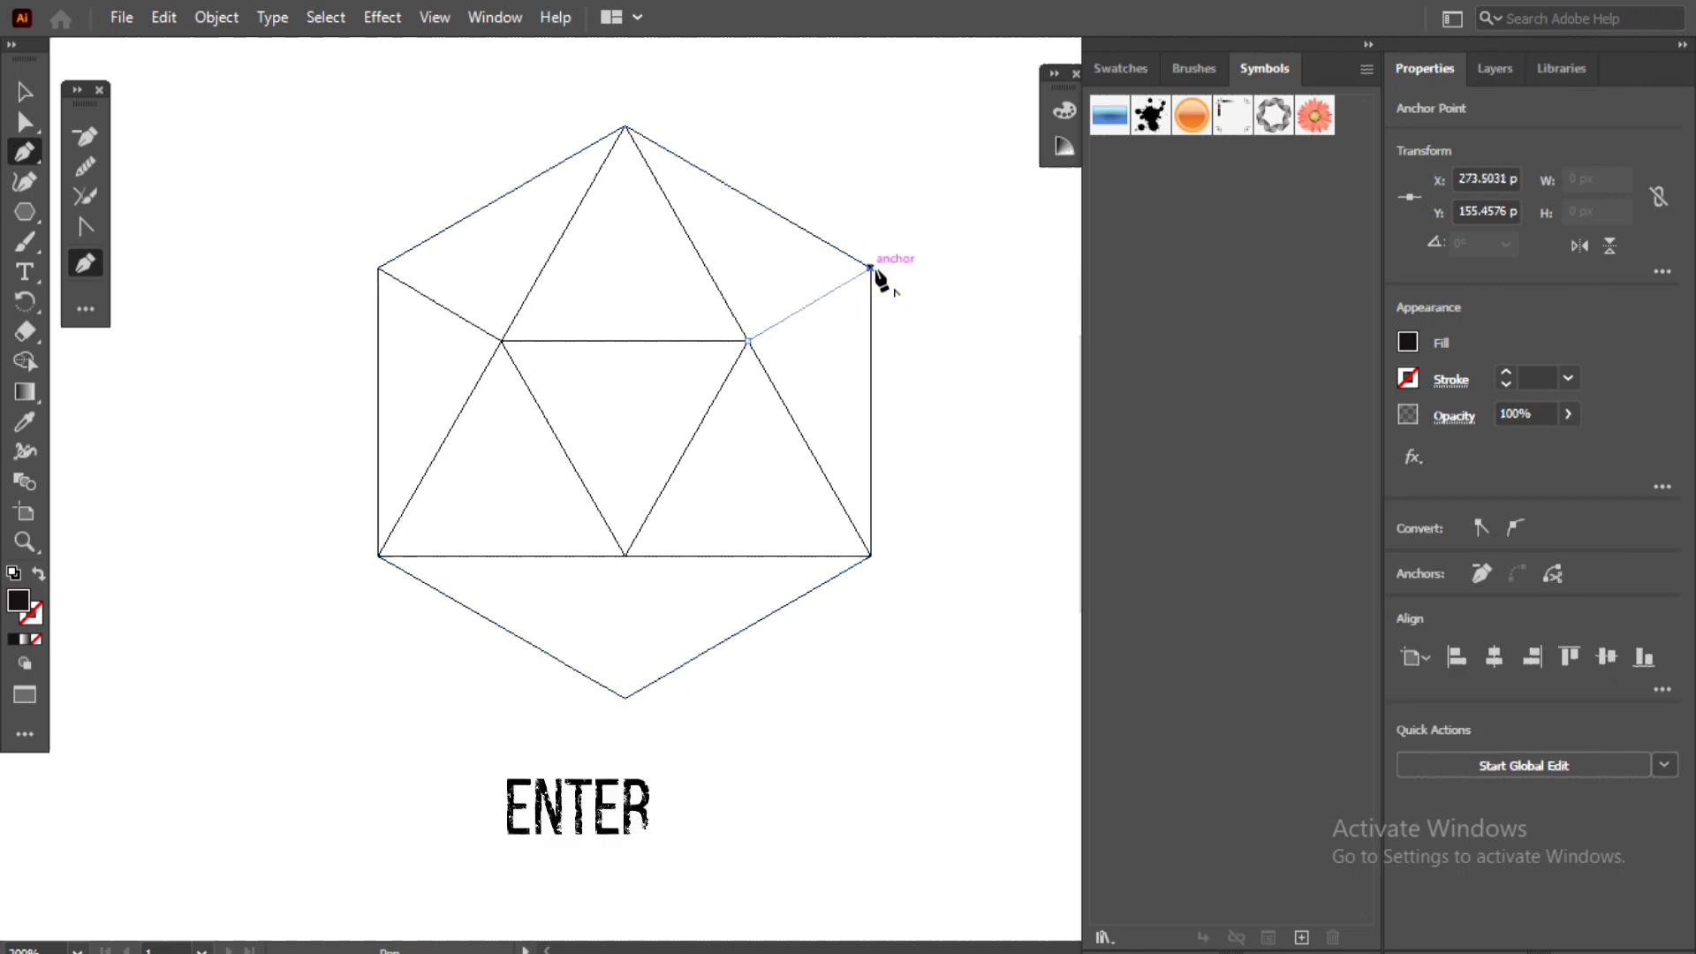
left_click(625, 554)
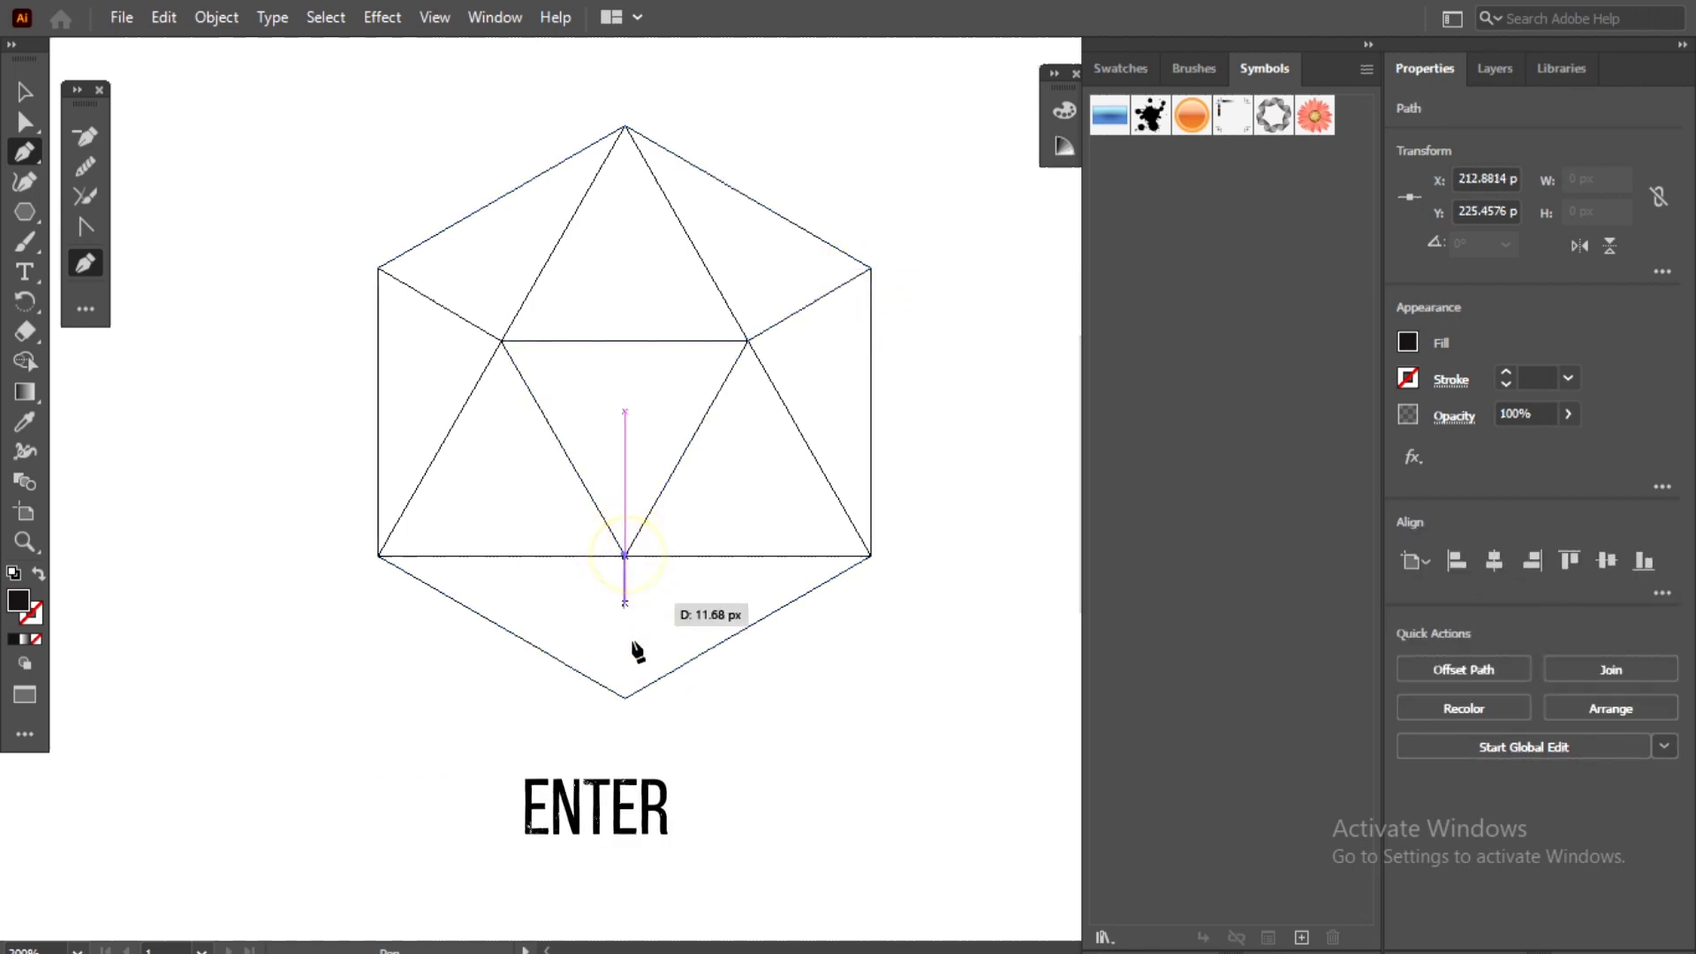
left_click(624, 697)
key("Return")
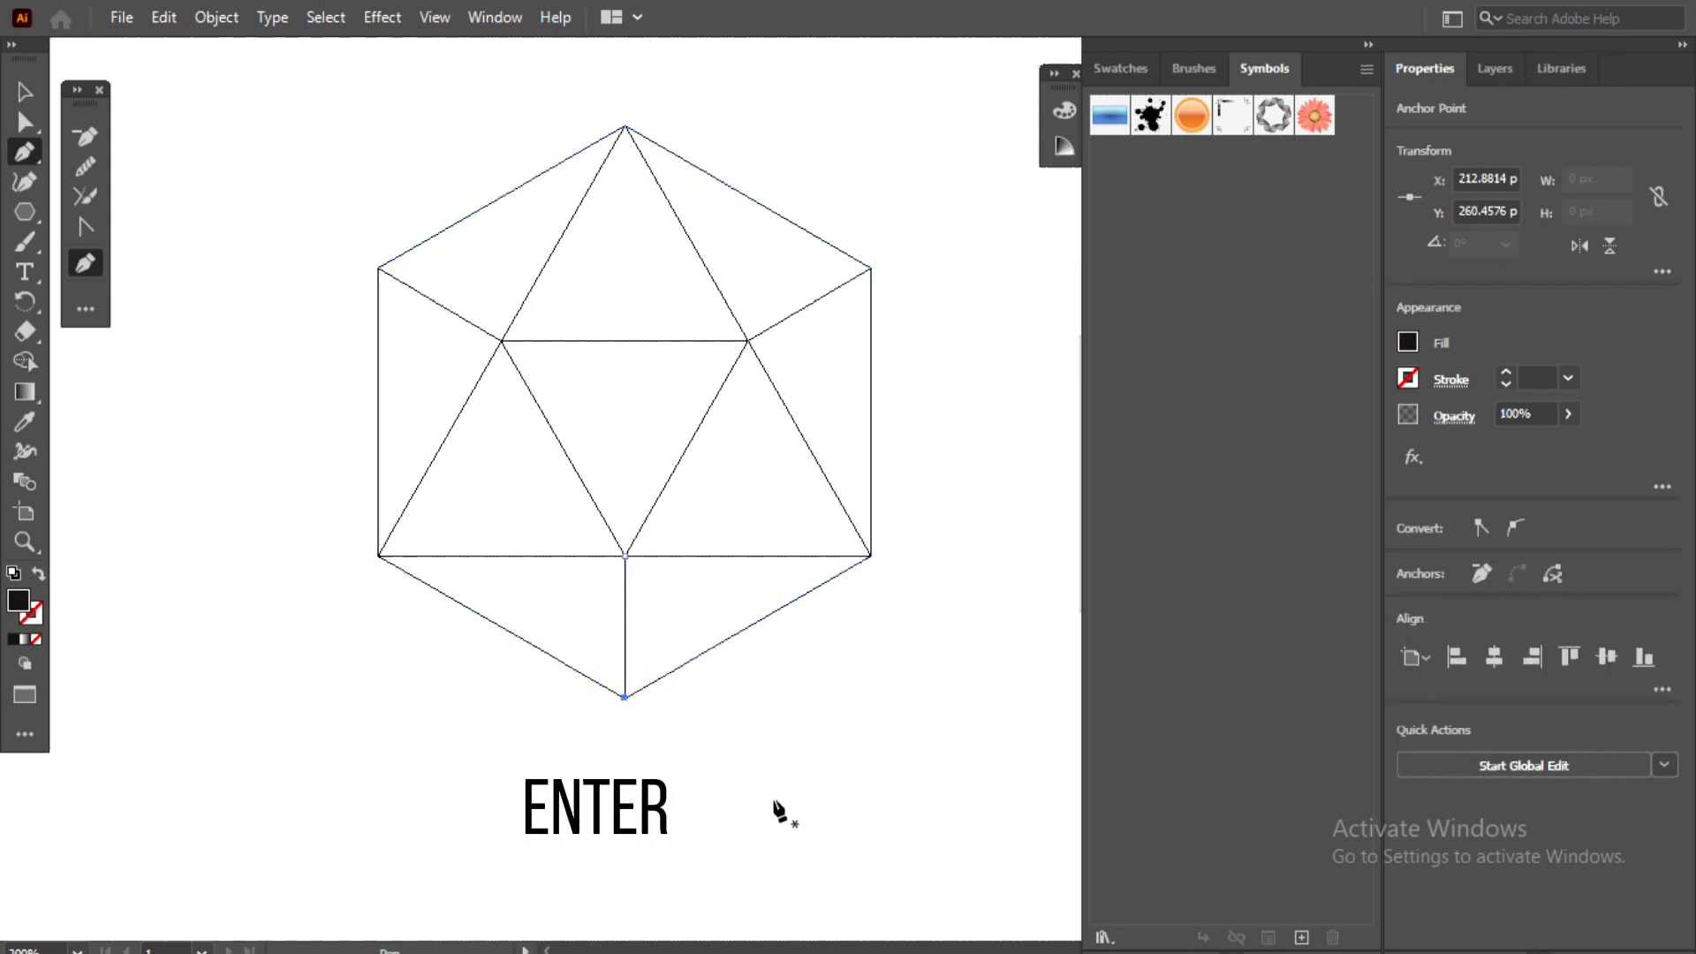
Select all the shapes and lines and divide the hexagon into ten separate facets with the Shape Builder tool
key("v")
left_click_drag(282, 132, 922, 737)
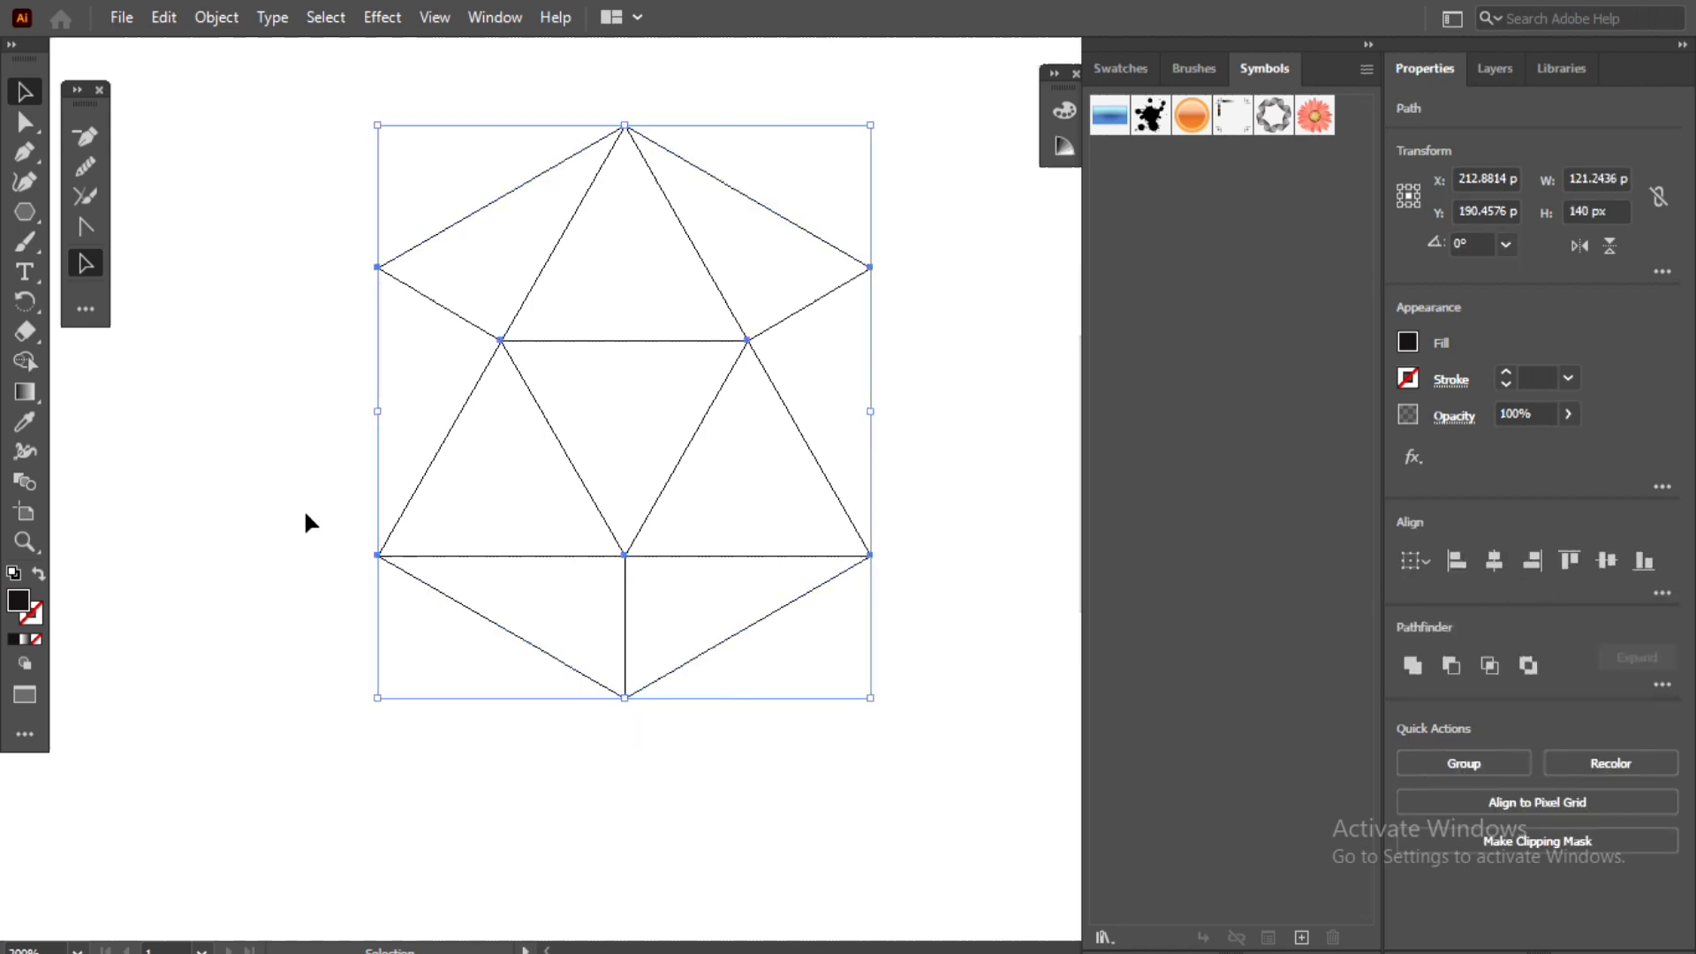
left_click(26, 362)
left_click(424, 379)
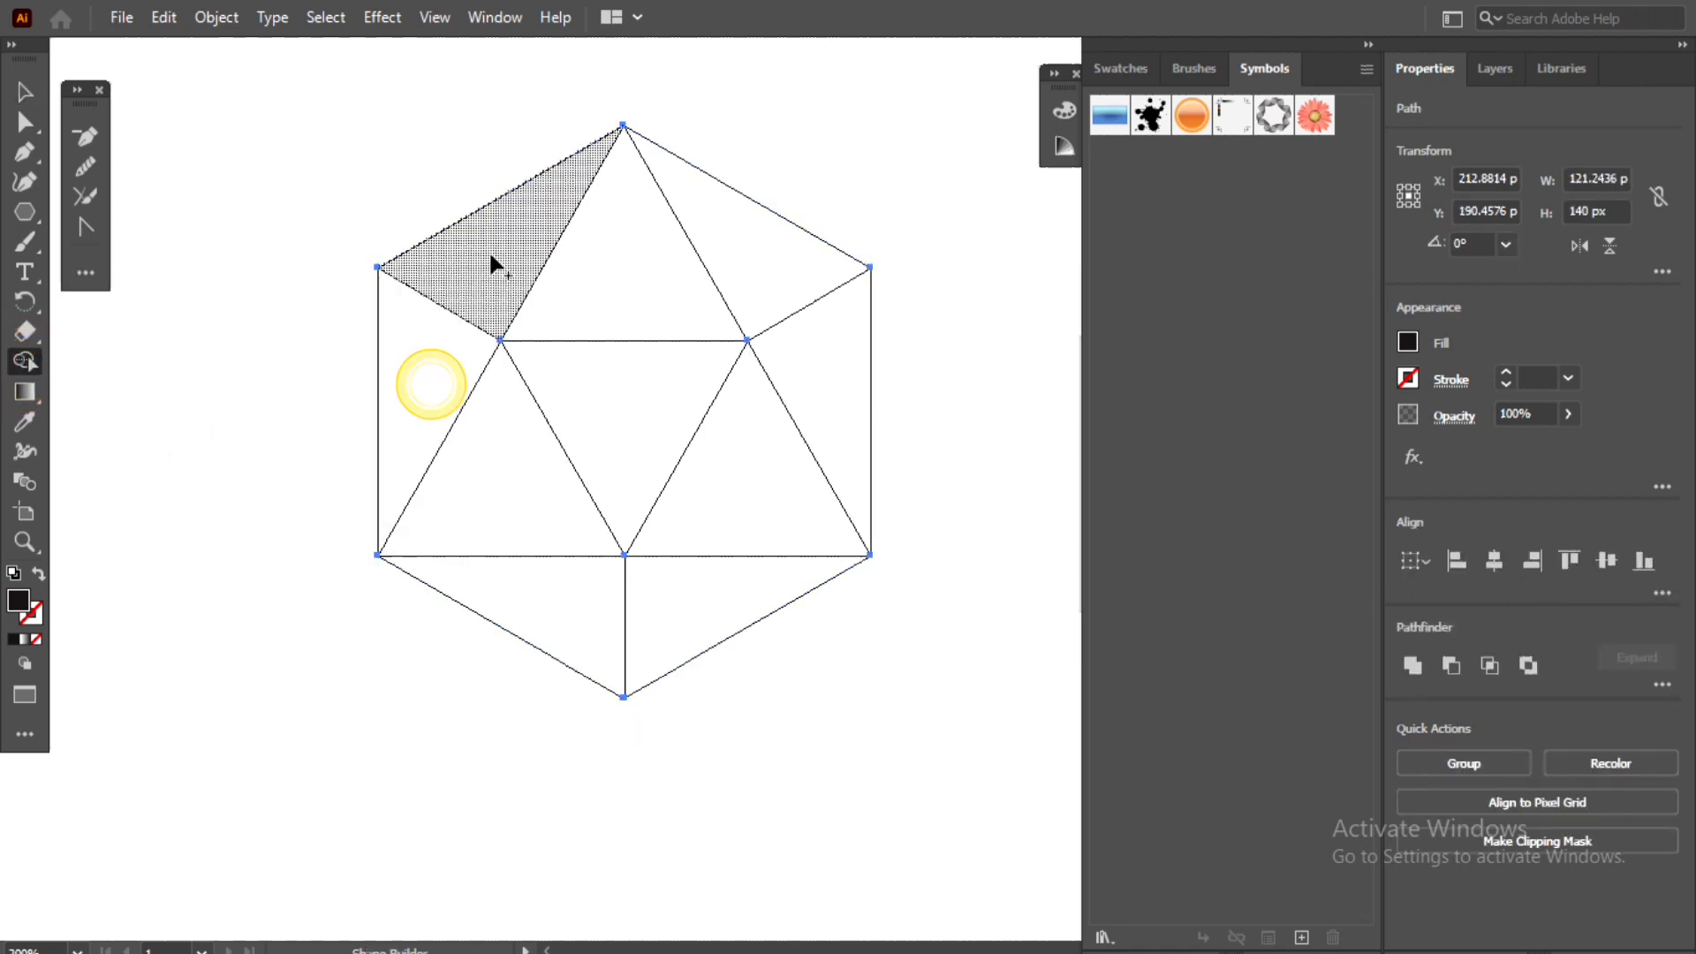
left_click(496, 247)
left_click(620, 233)
left_click(729, 235)
left_click(805, 379)
left_click(749, 467)
left_click(633, 386)
left_click(529, 461)
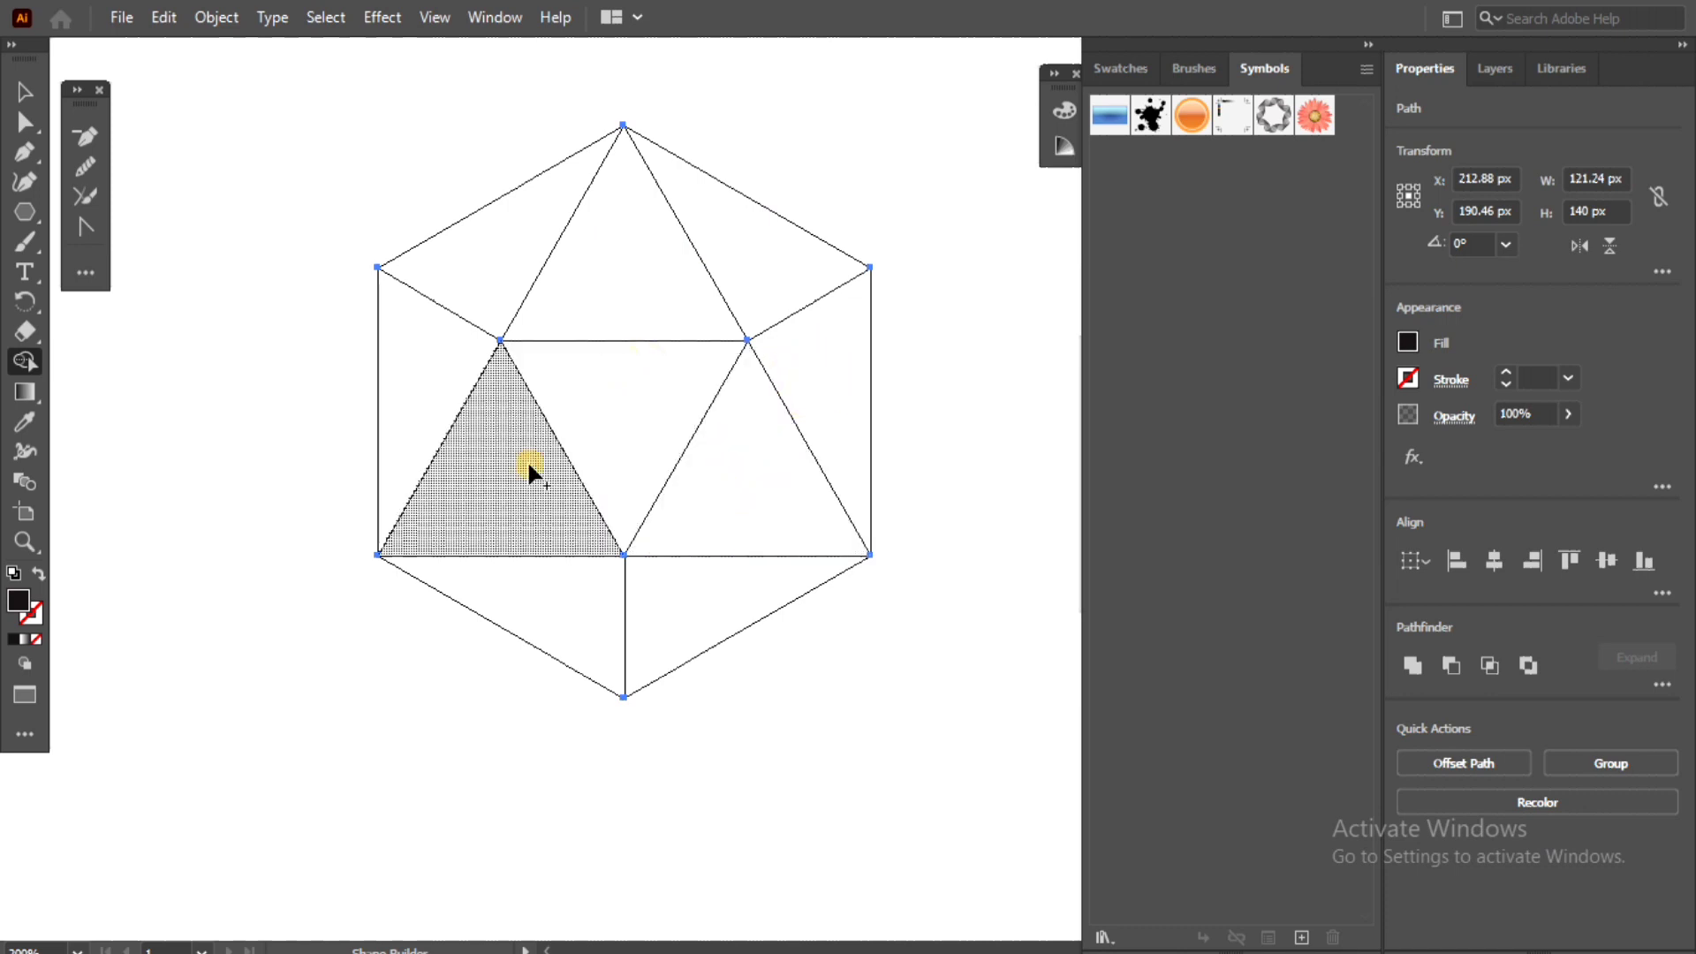
left_click(558, 596)
left_click(700, 598)
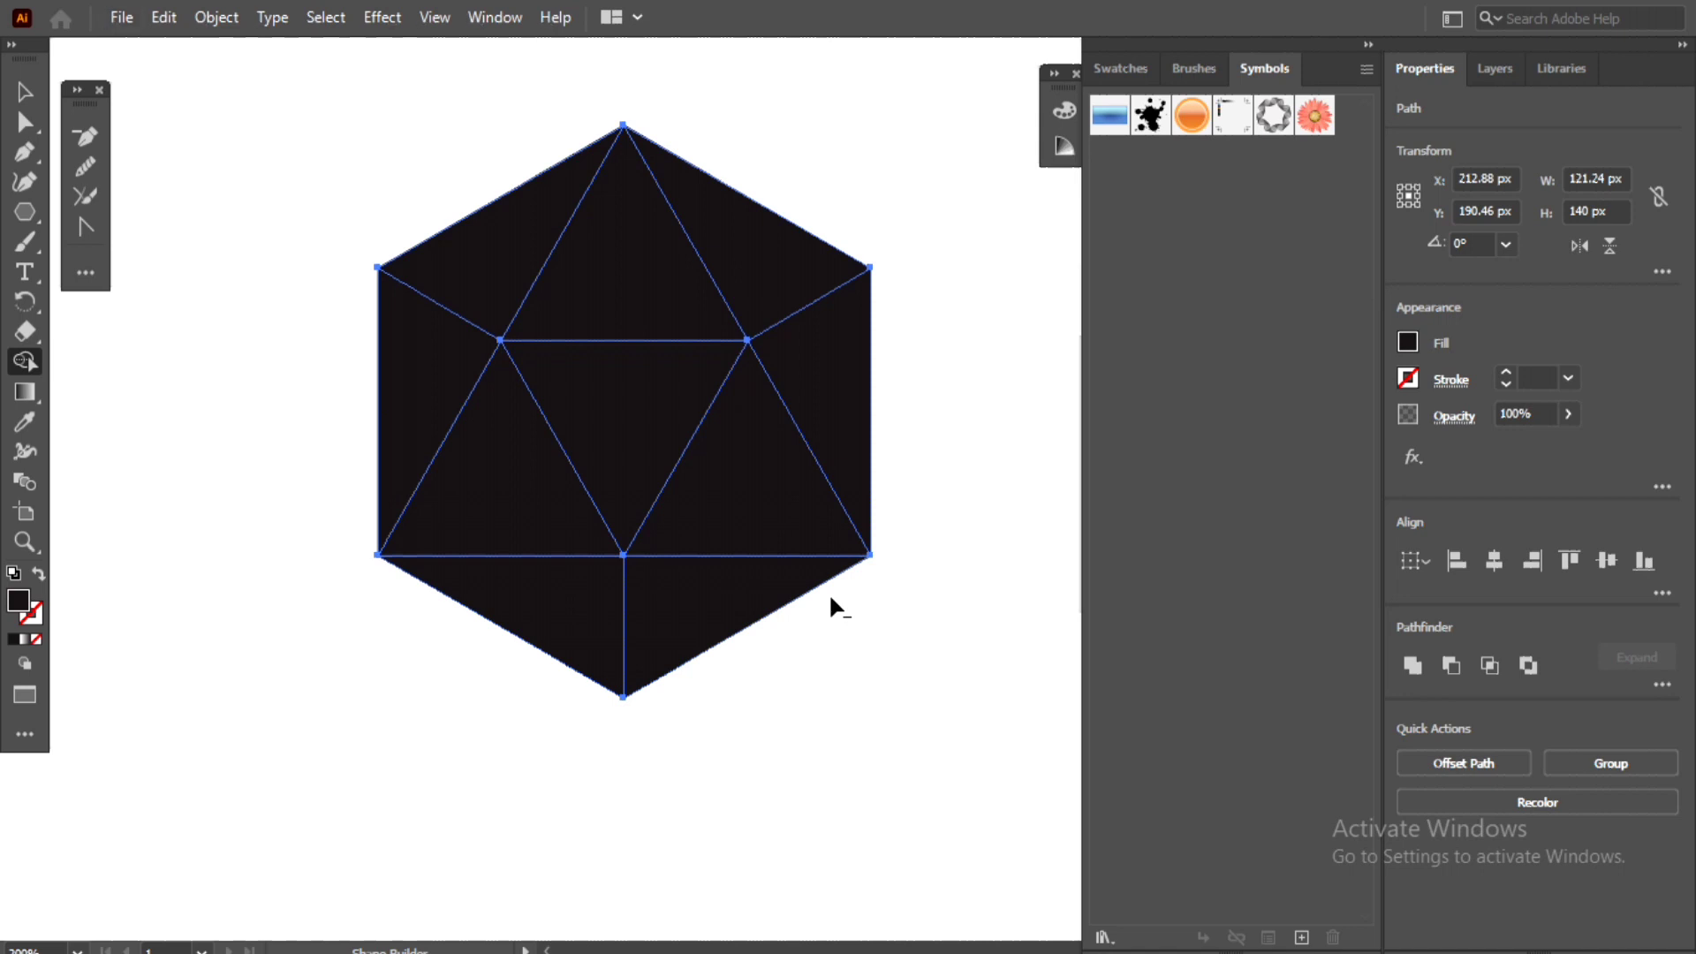
Set the opacity of the hexagon's top central triangle to 50%
scroll(831, 598, "down", 4)
scroll(831, 597, "up", 2)
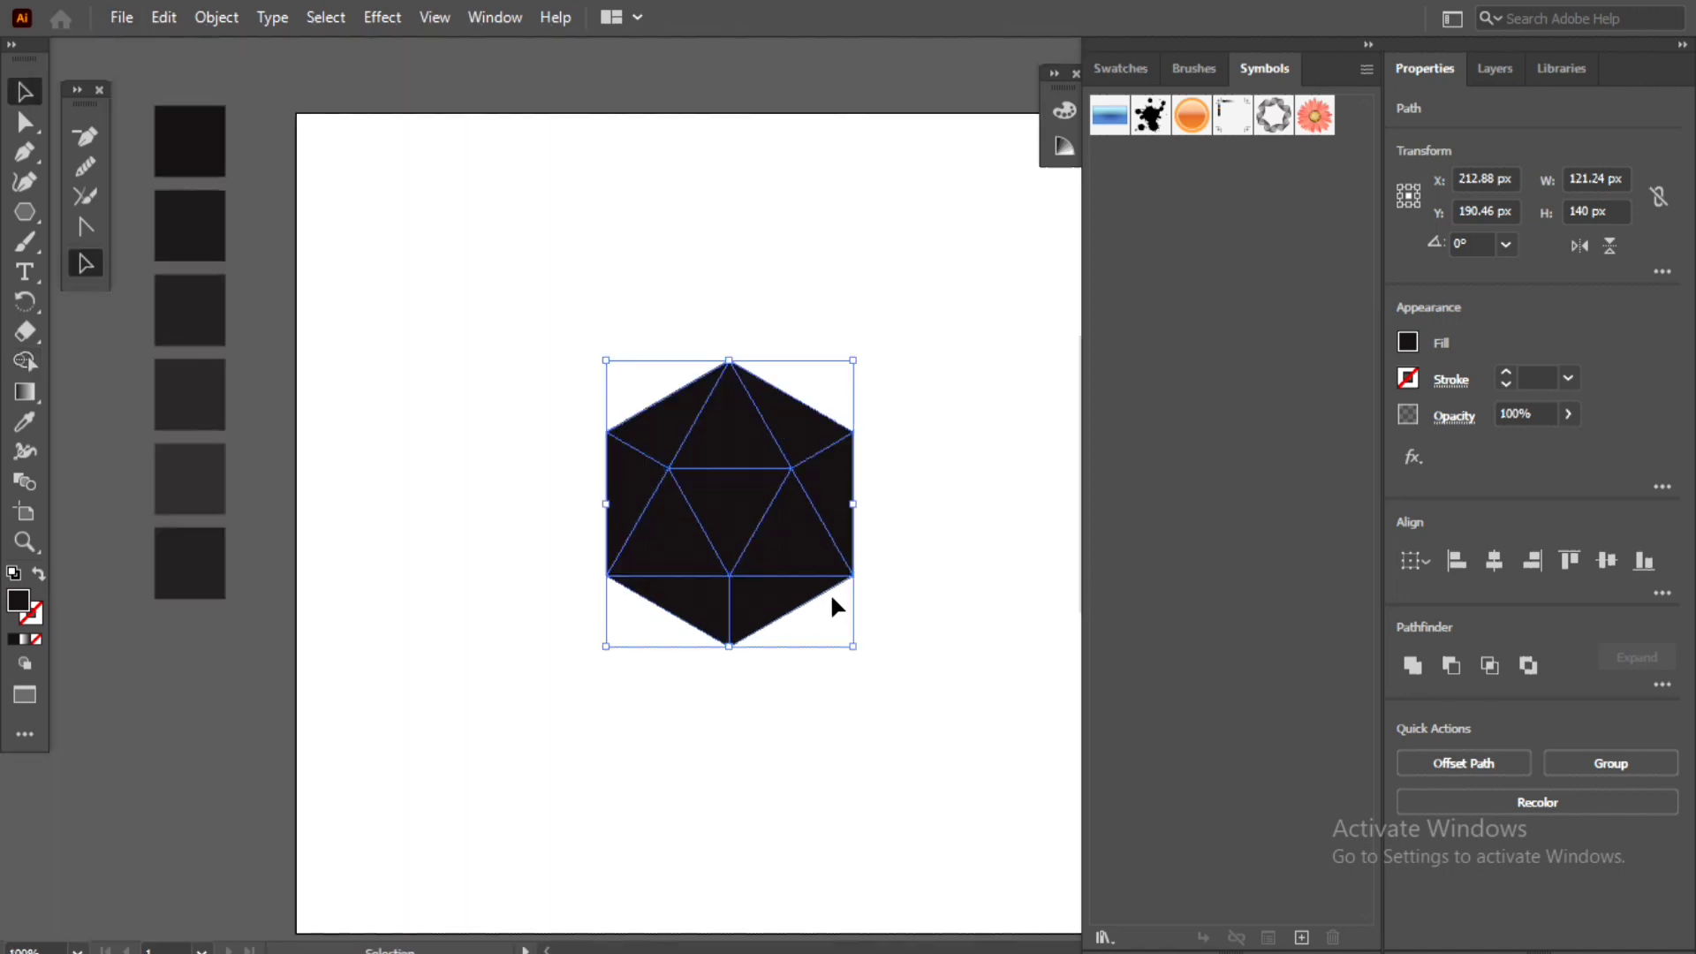
key("v")
left_click(893, 420)
left_click(735, 452)
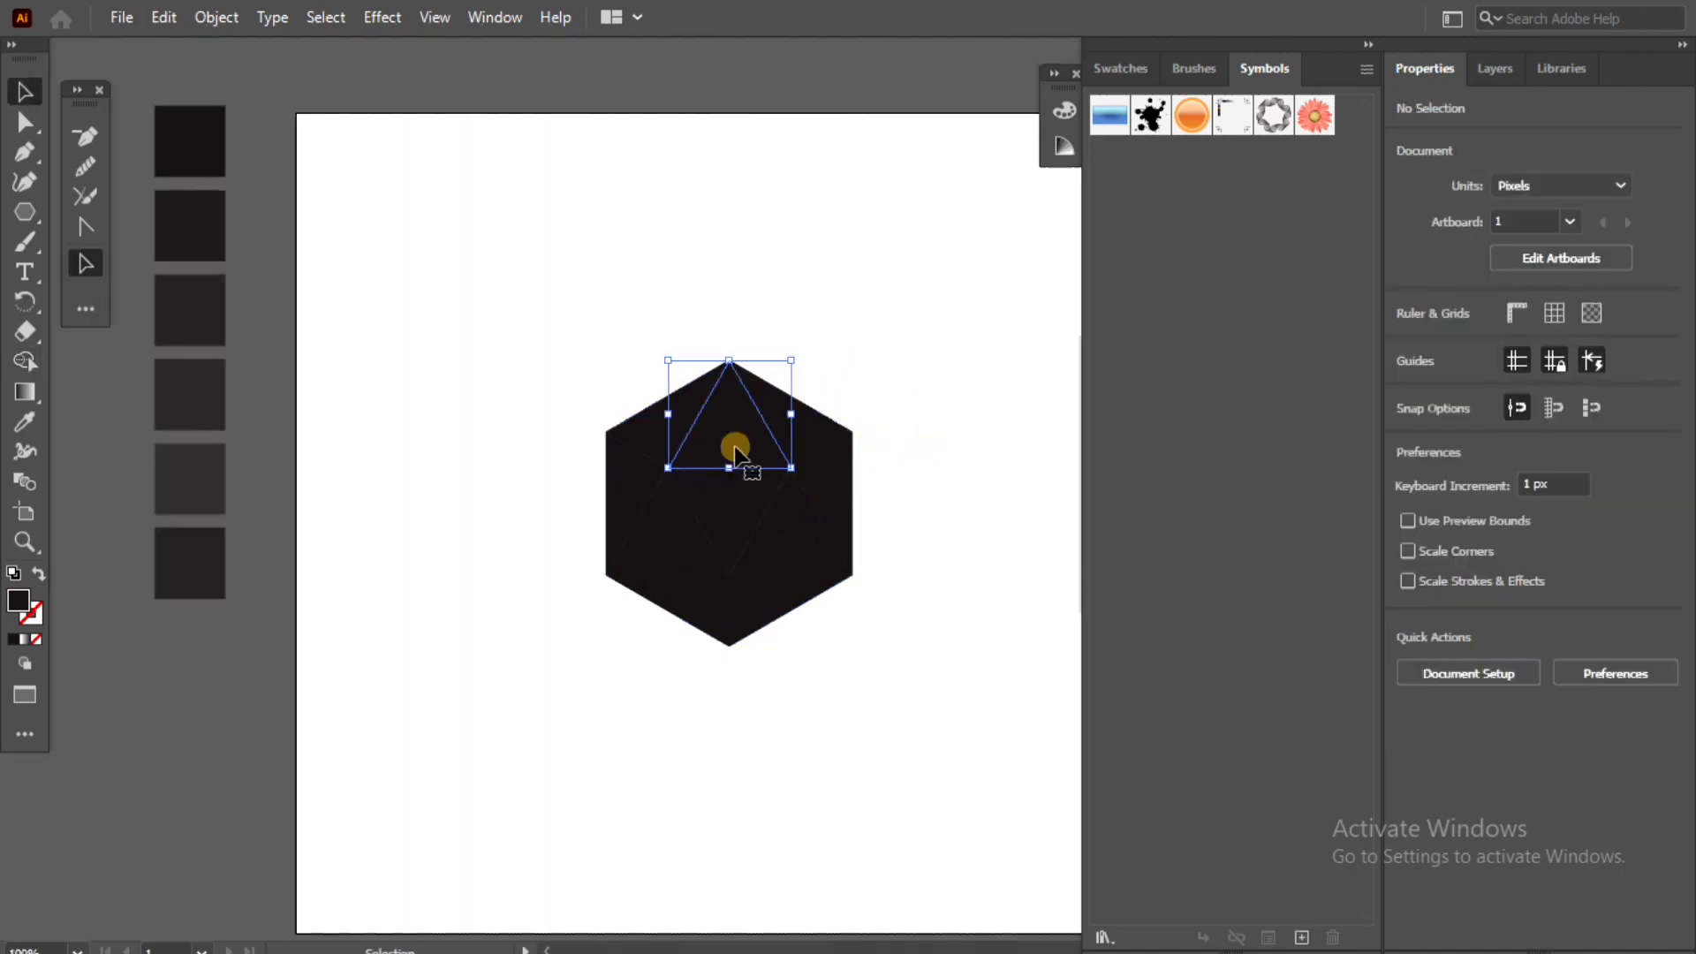
left_click(1523, 416)
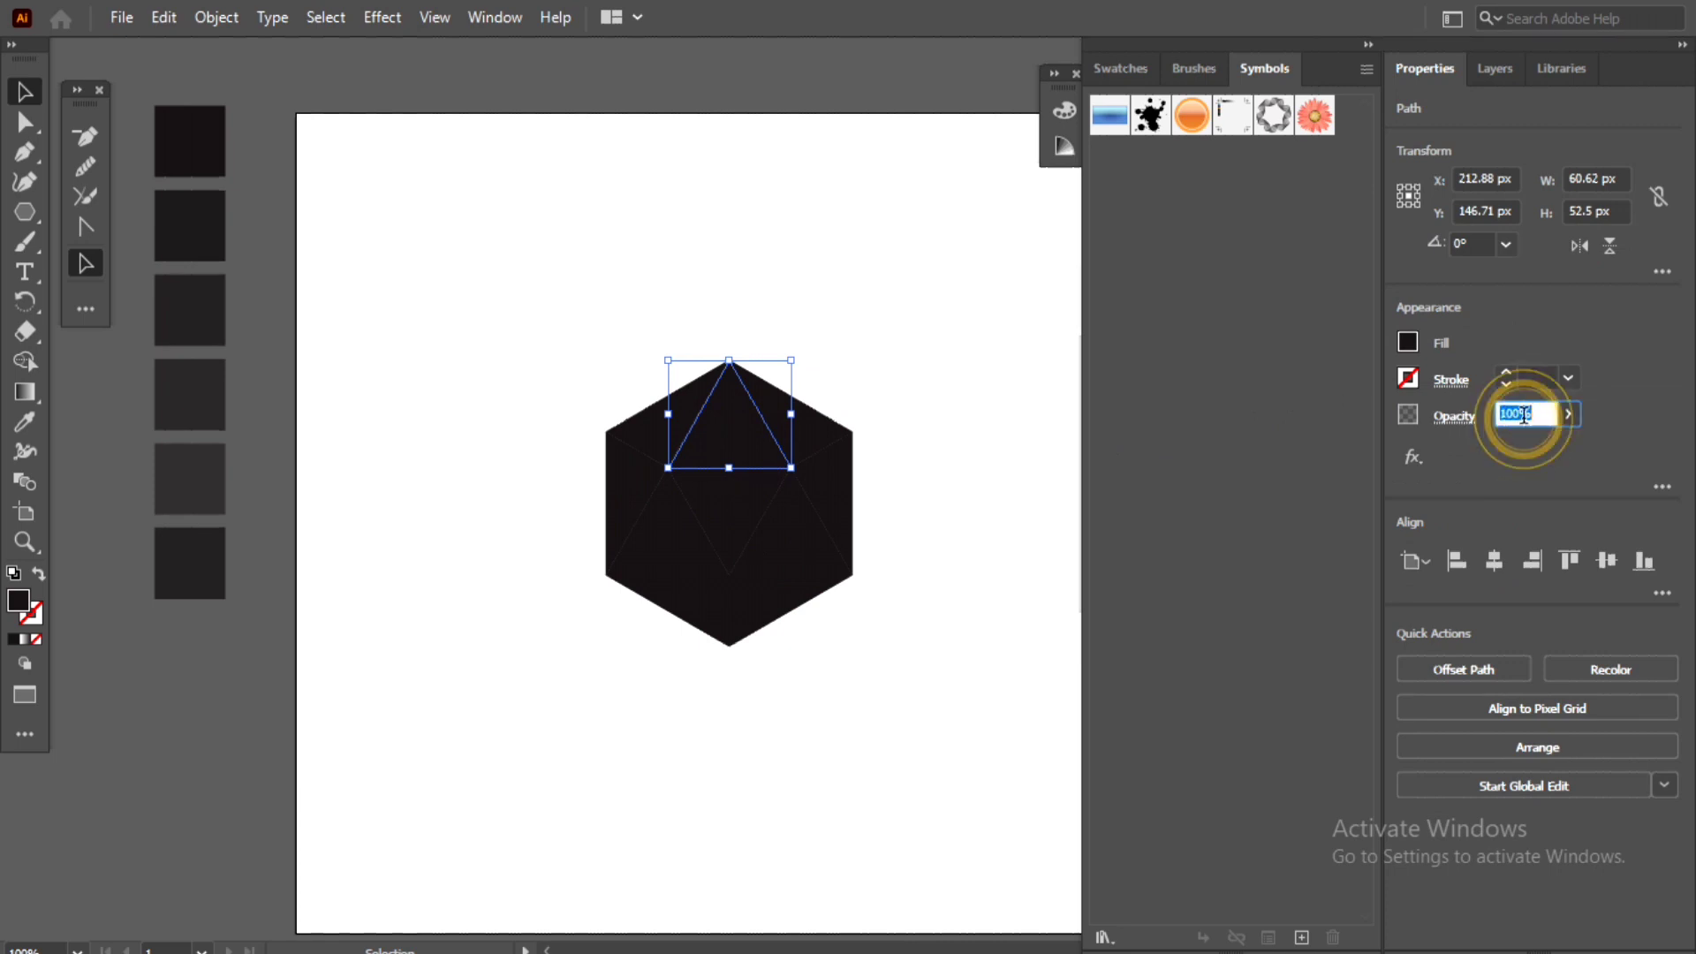
type("8")
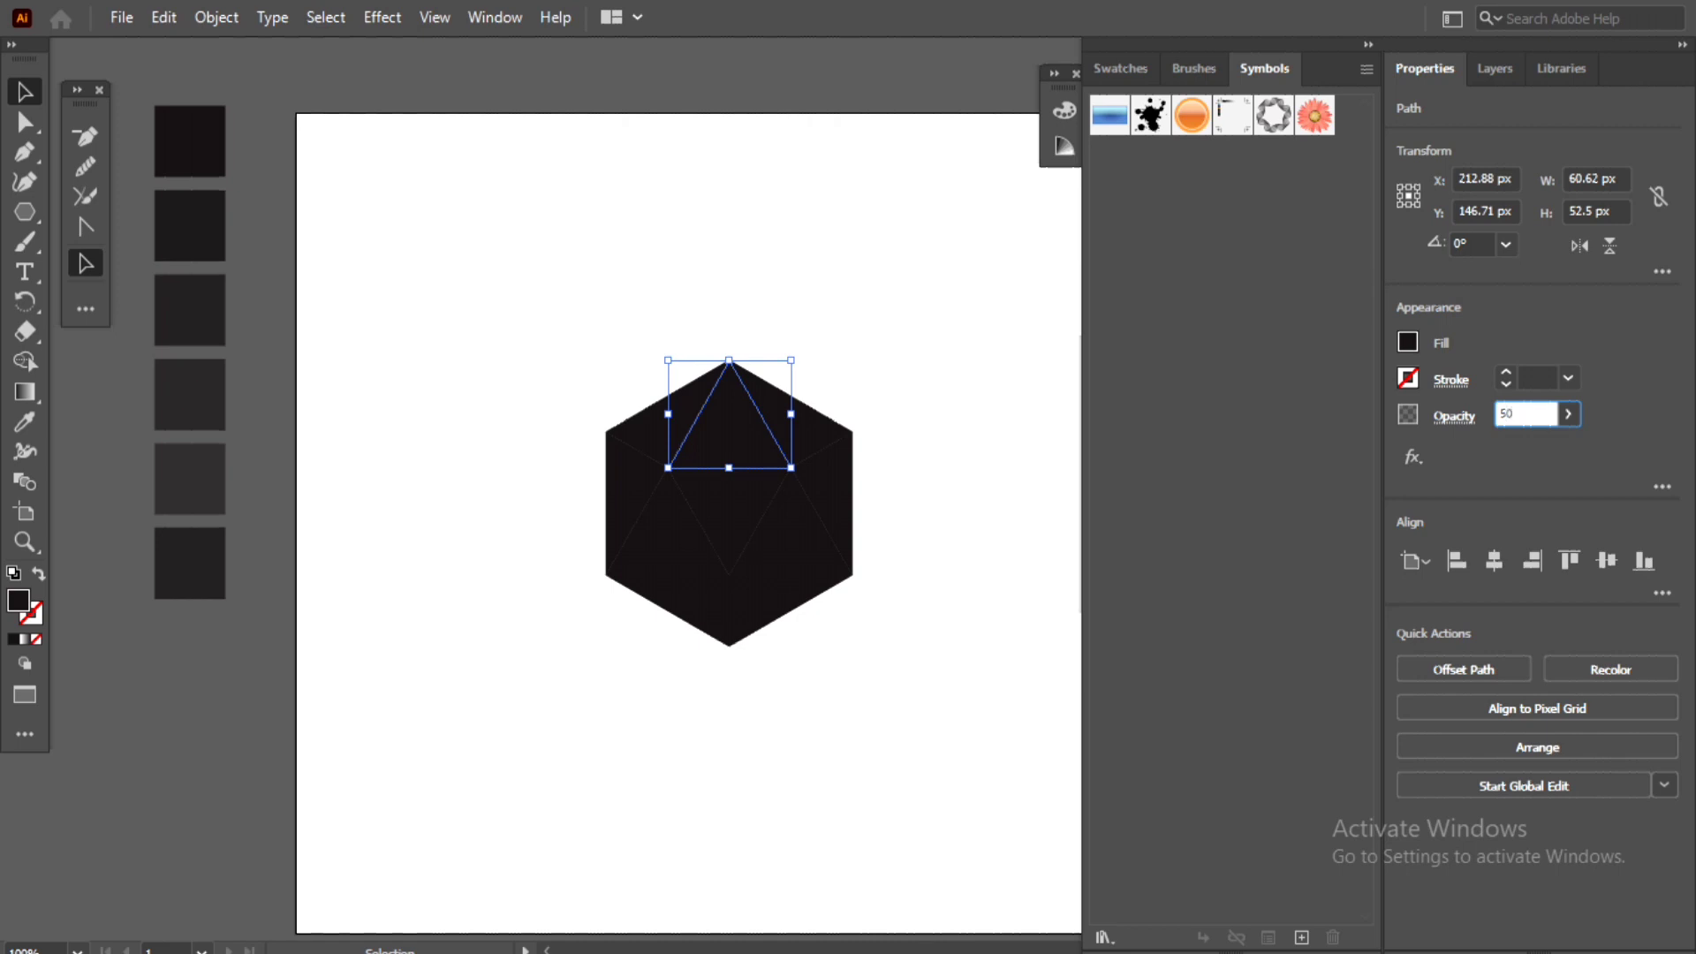
key("Return")
Set the opacity of the lower-right triangle beside the central inverted one to 80%
left_click_drag(719, 409, 783, 517)
left_click(1513, 413)
type("8")
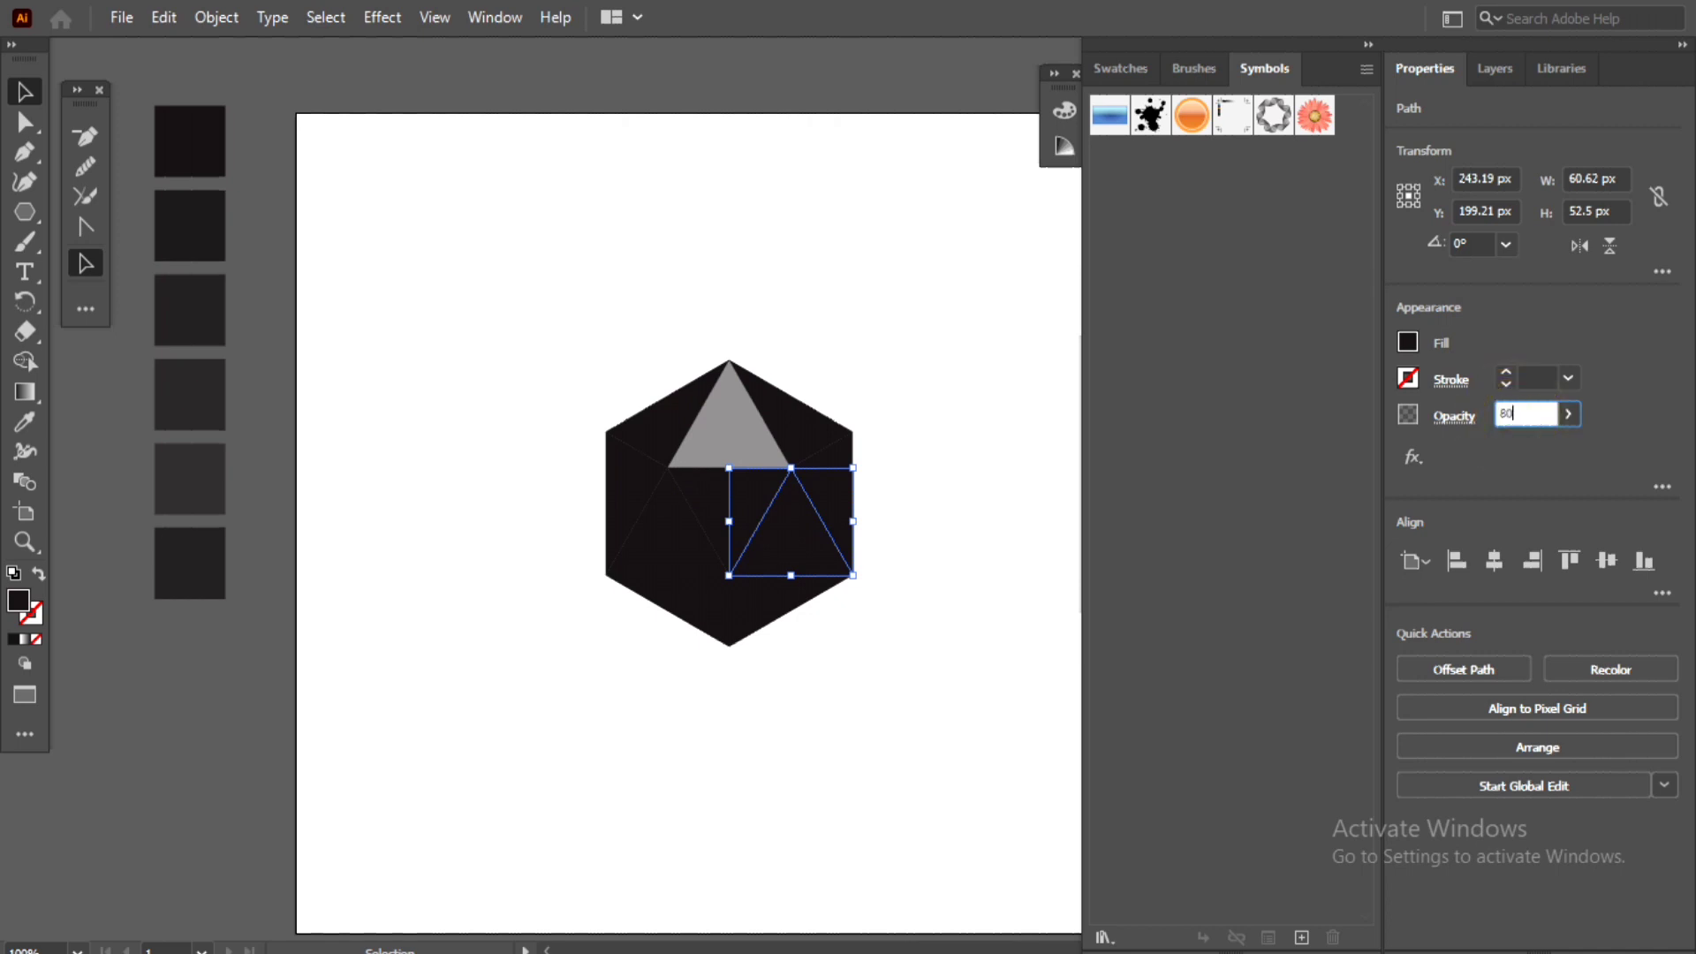
type("0")
key("Return")
Set the opacity of the lower-left triangle beside the central inverted one to 60% and deselect it
left_click(686, 557)
left_click(1514, 414)
type("6")
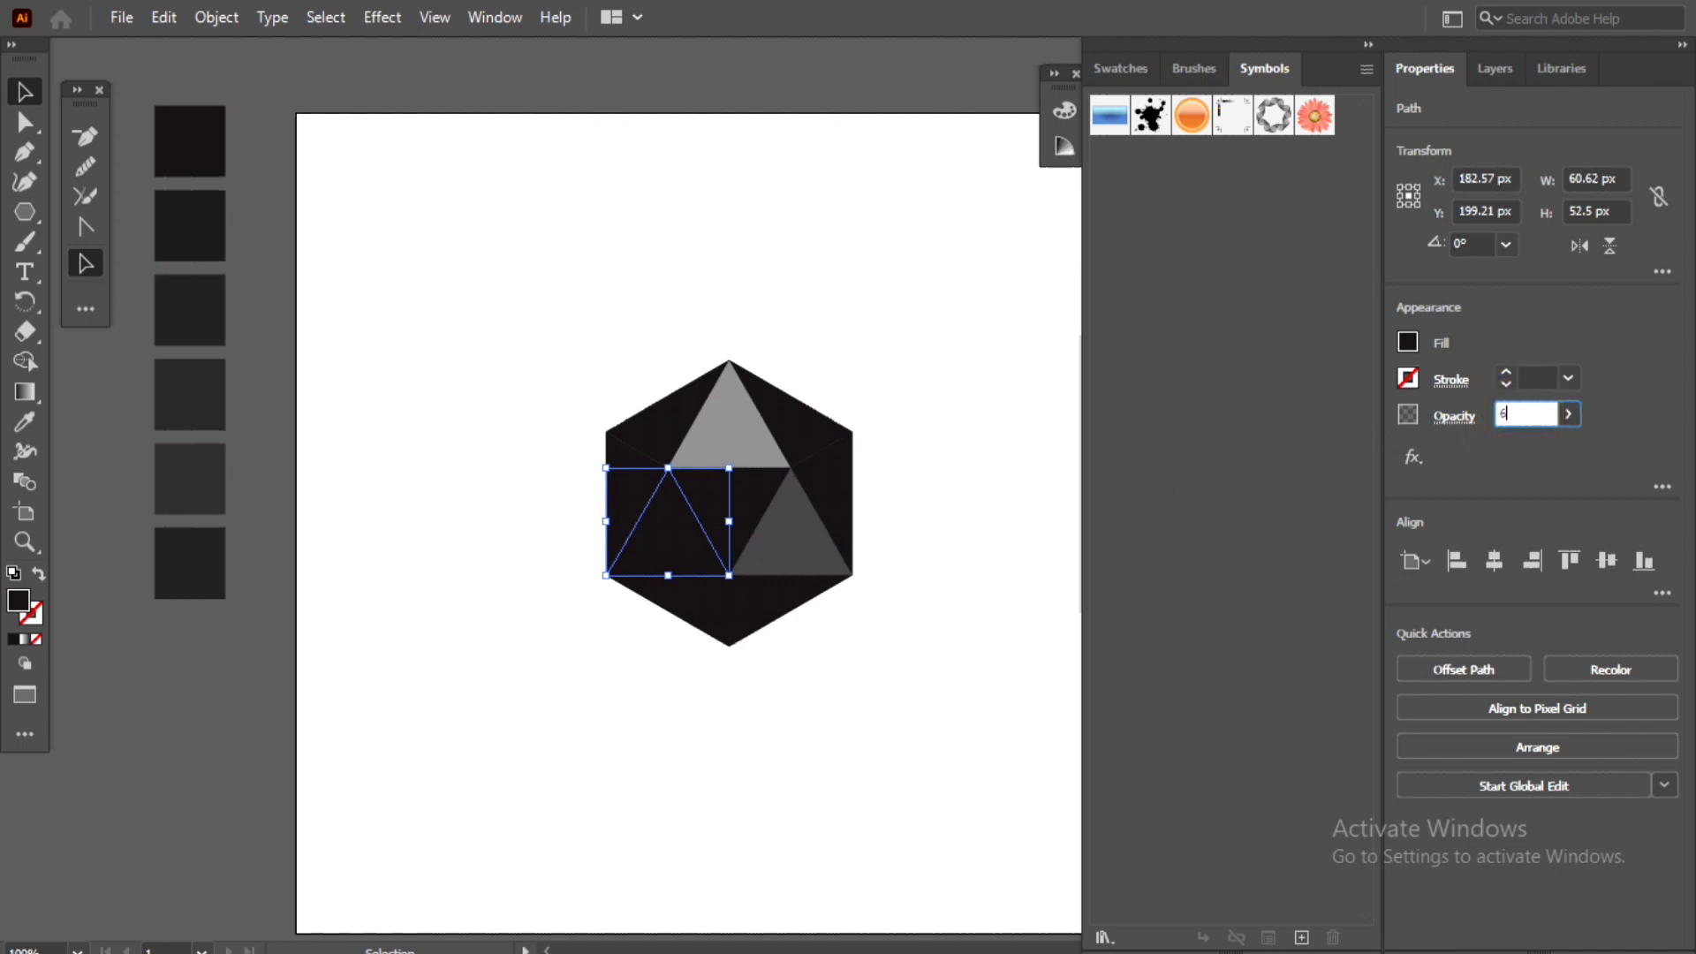
type("0")
key("Return")
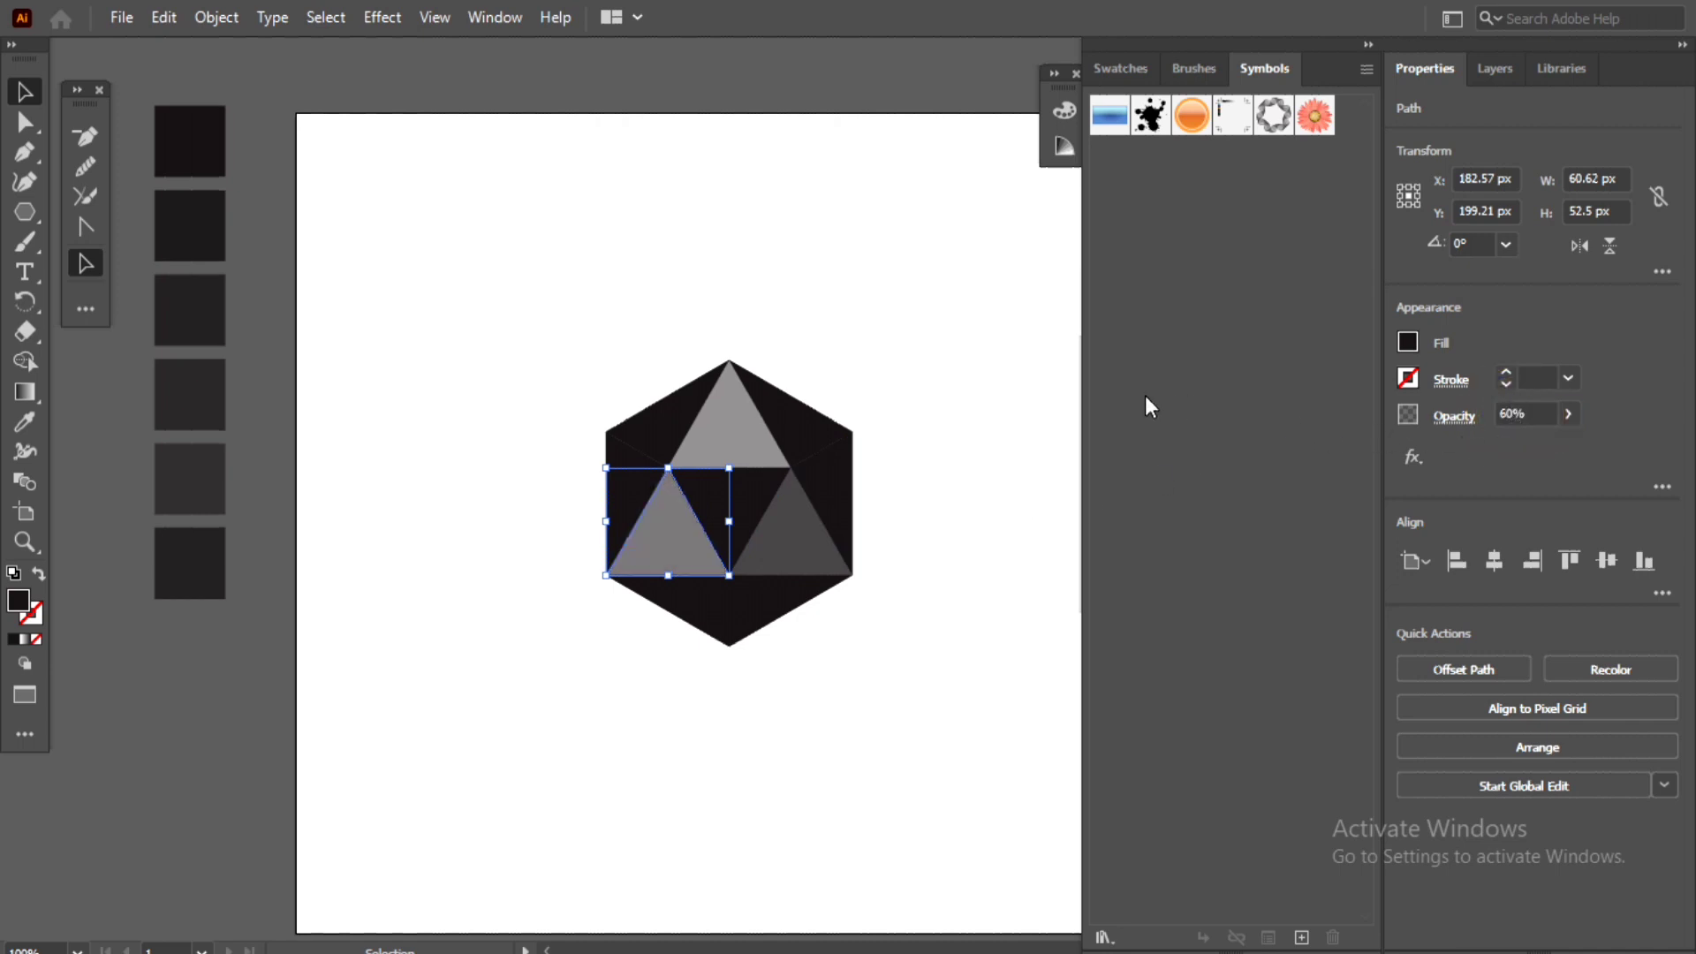
left_click(1009, 408)
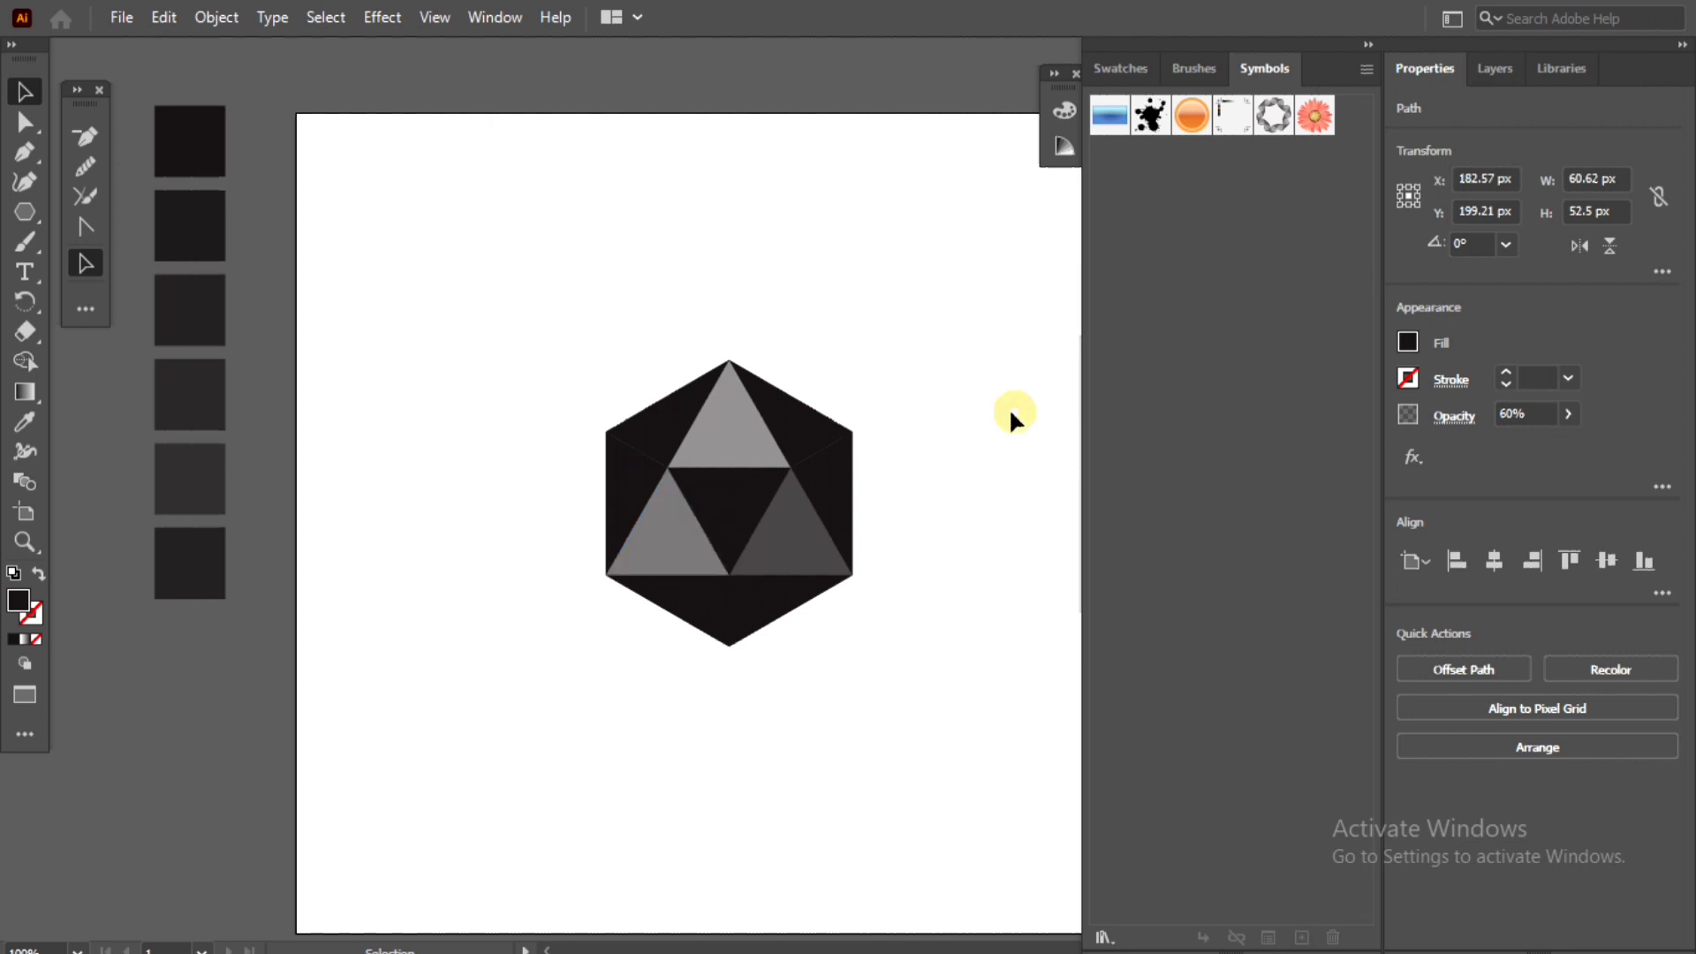
Set the opacity of the hexagon's upper-right outer triangle to 90% and deselect it
left_click(815, 429)
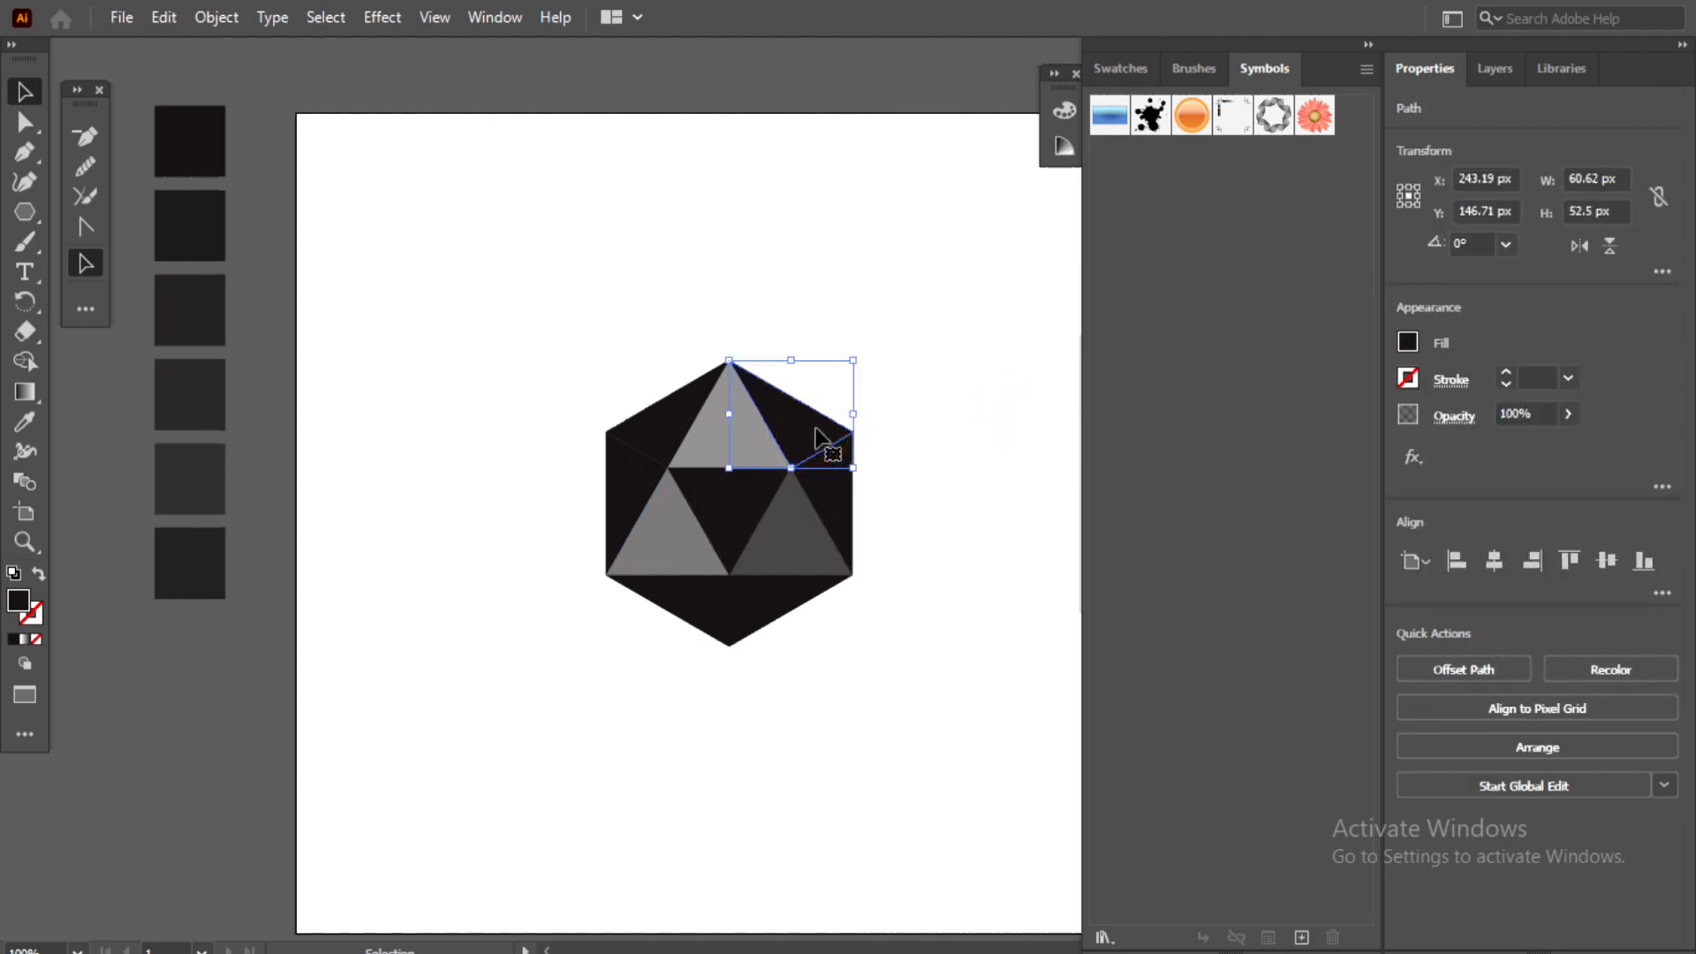
left_click(1519, 414)
type("50")
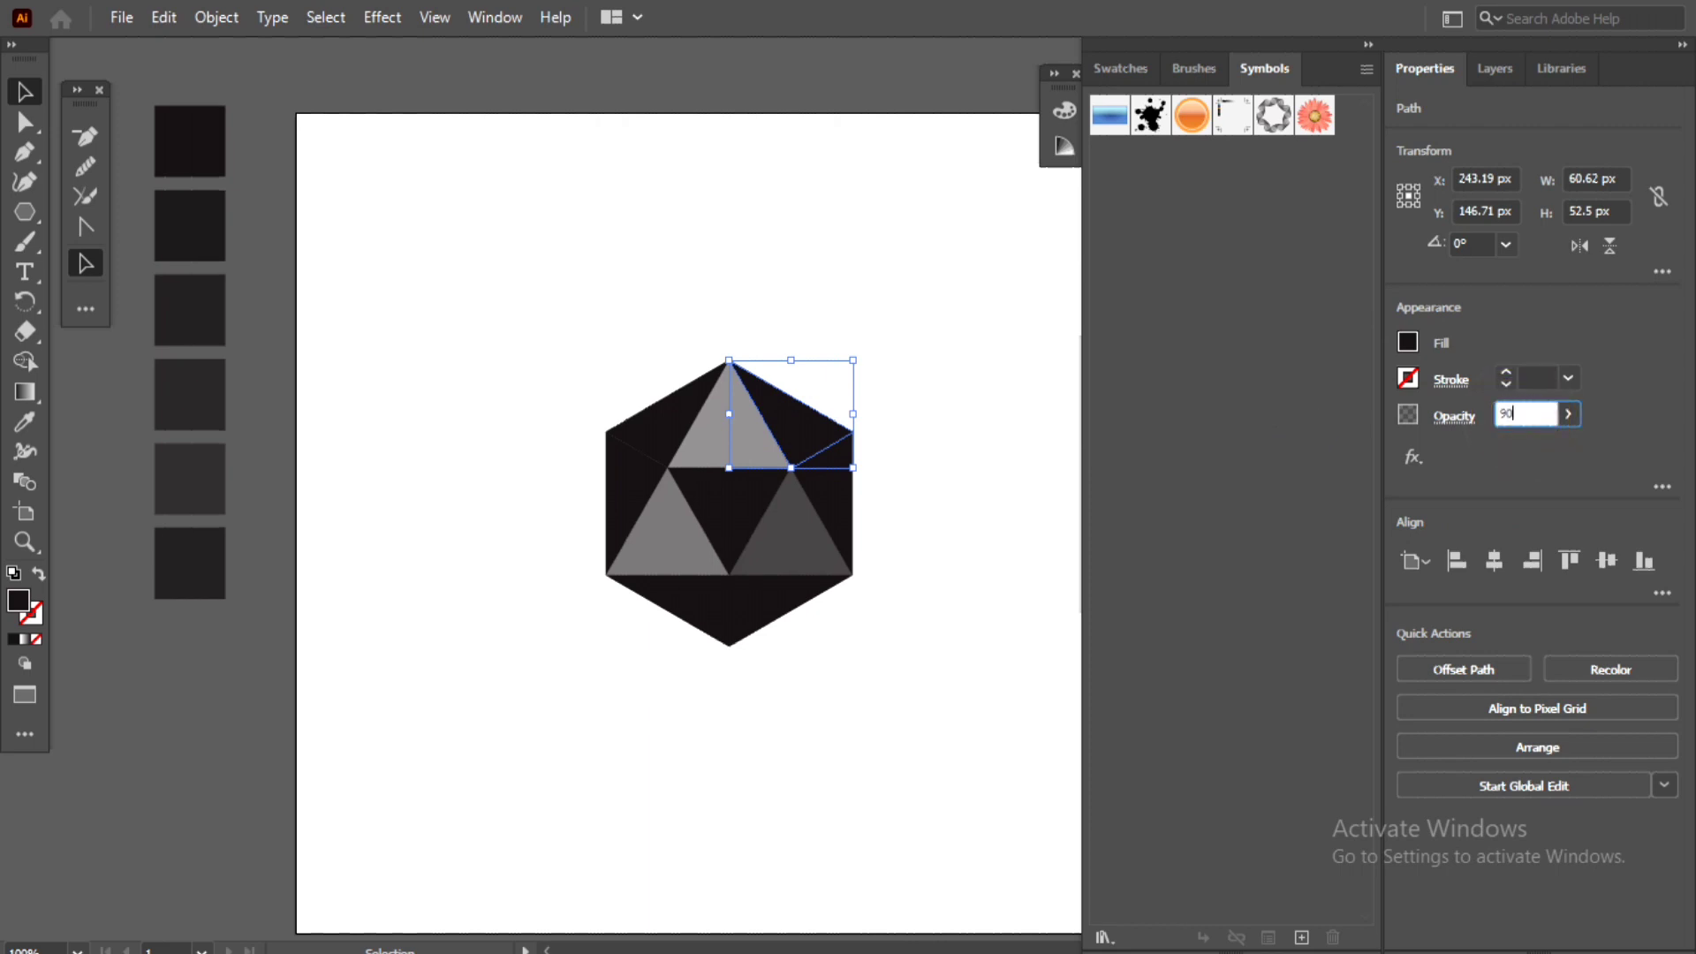
key("Return")
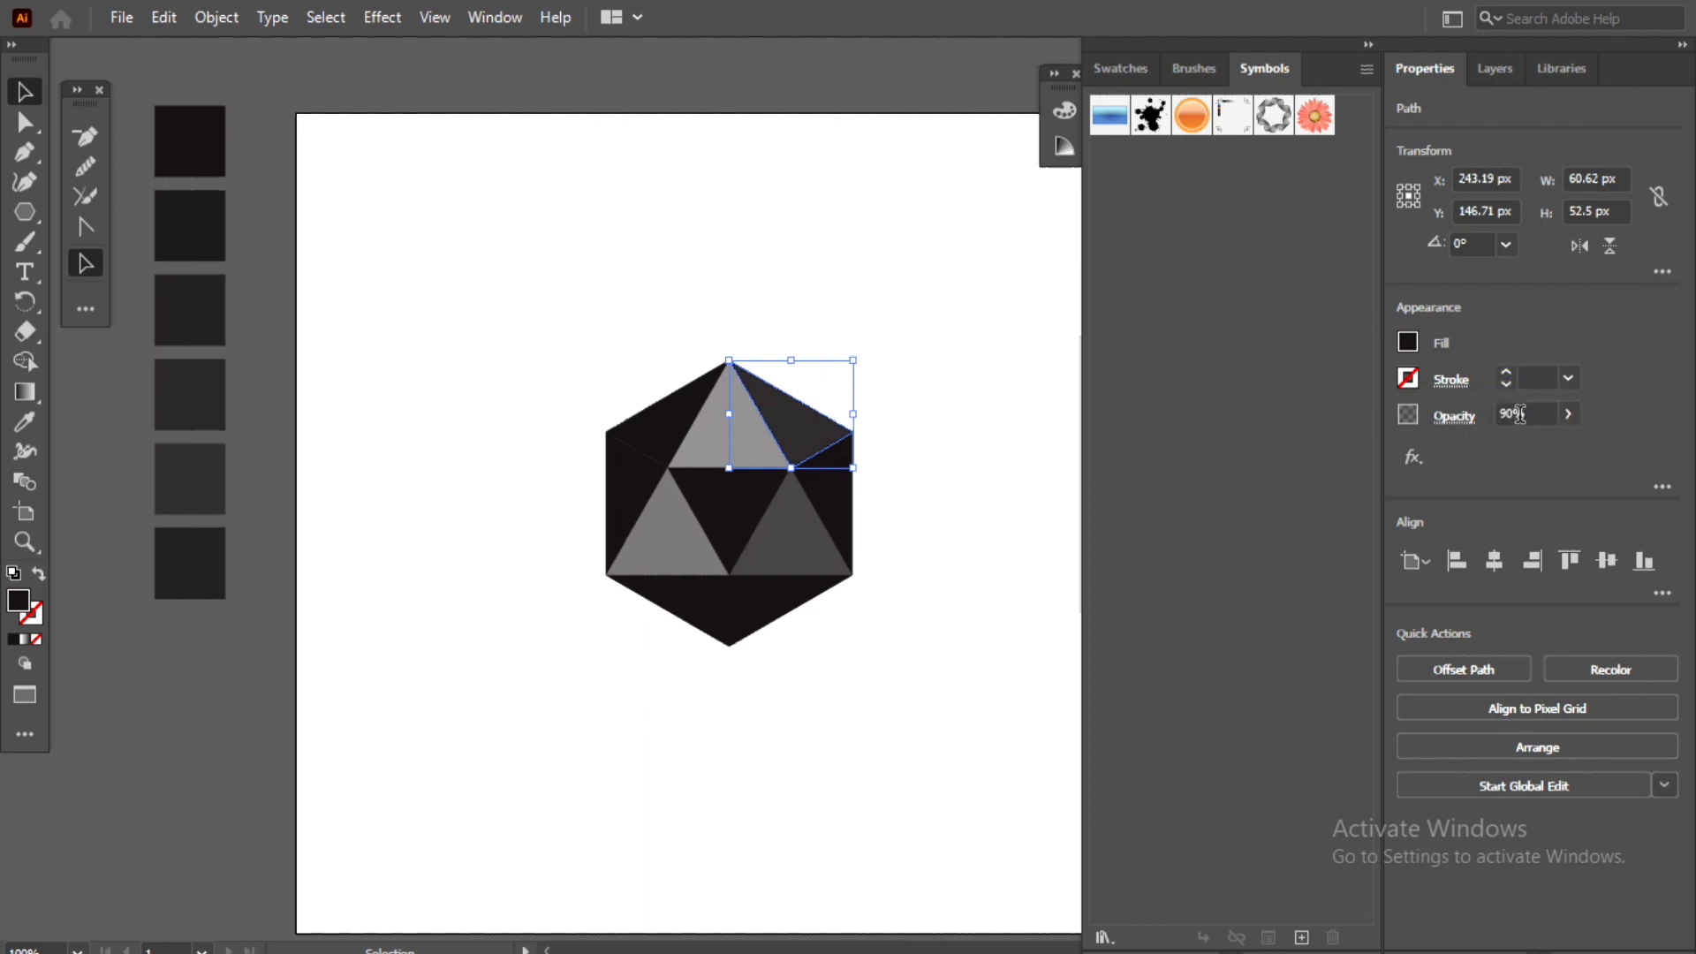
left_click(937, 458)
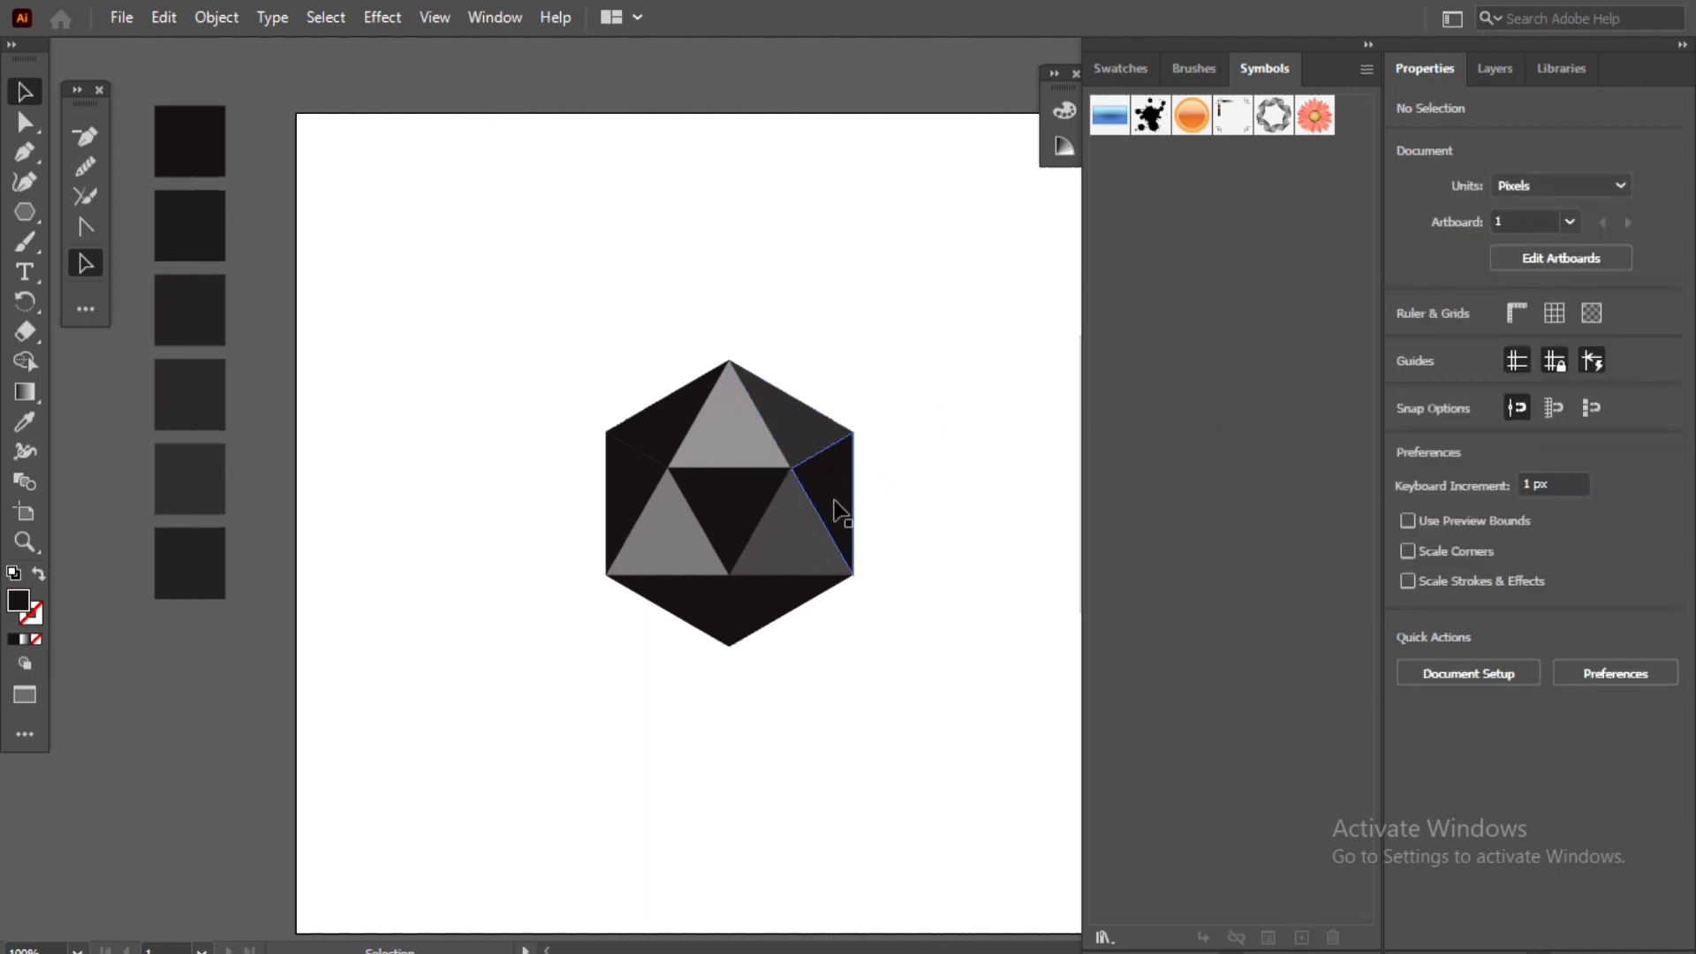
Set the opacity of the narrow triangle along the hexagon's left edge to 80%
left_click(834, 505)
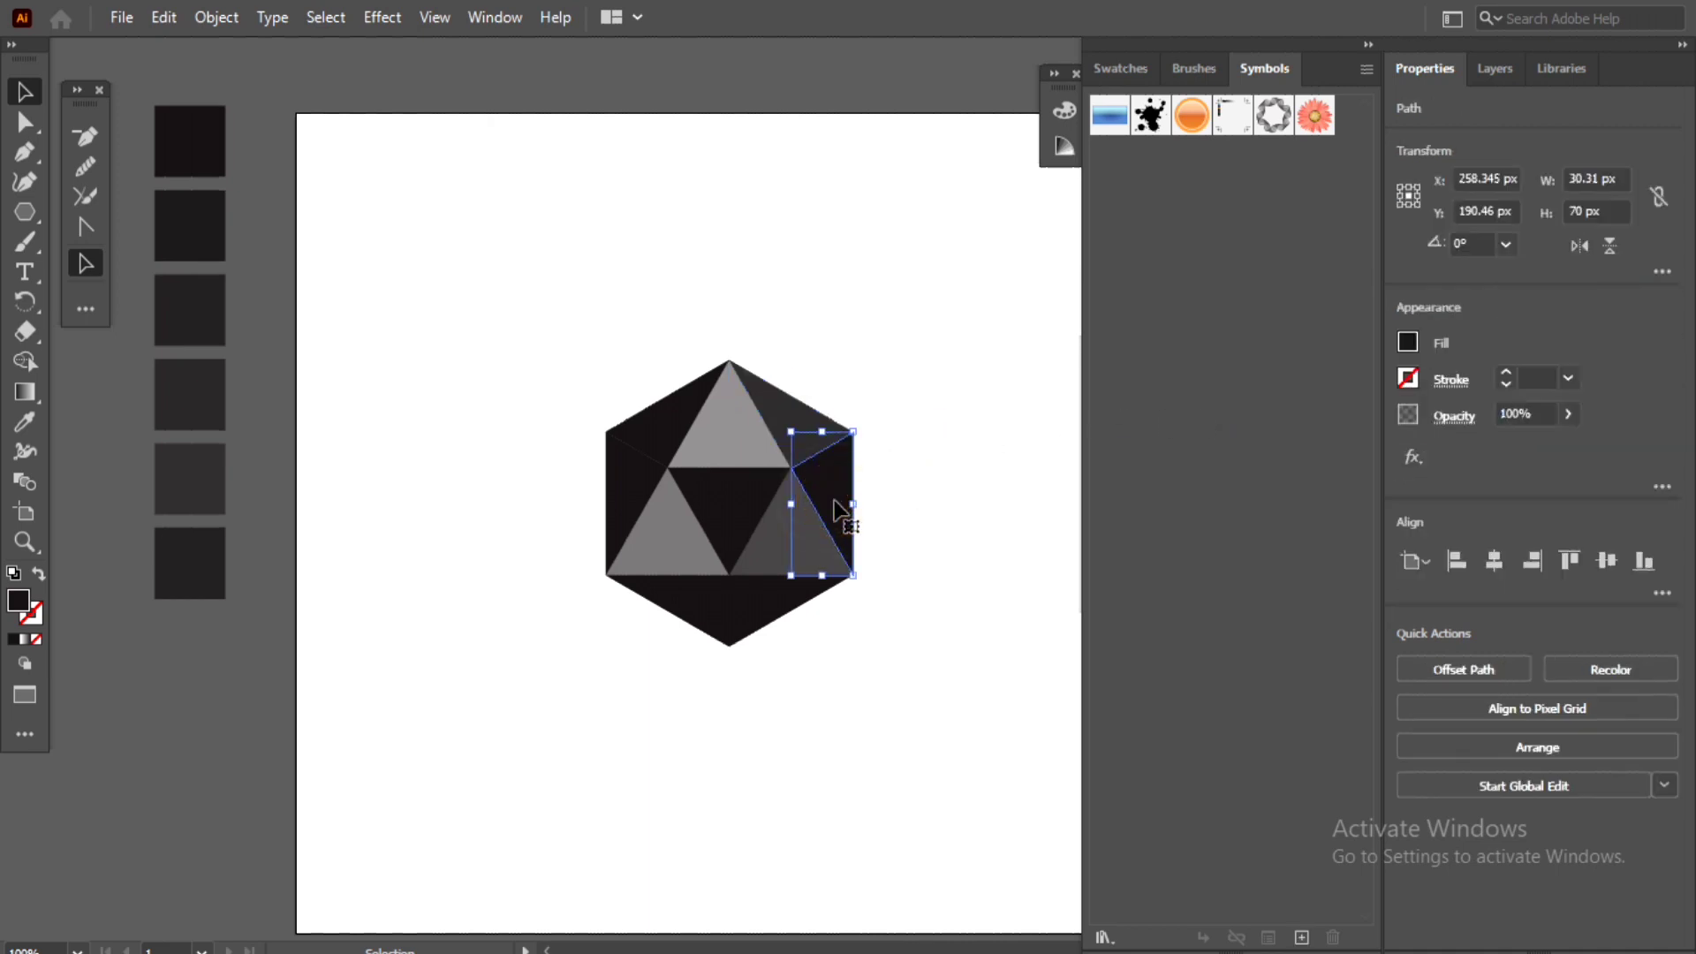
left_click(883, 491)
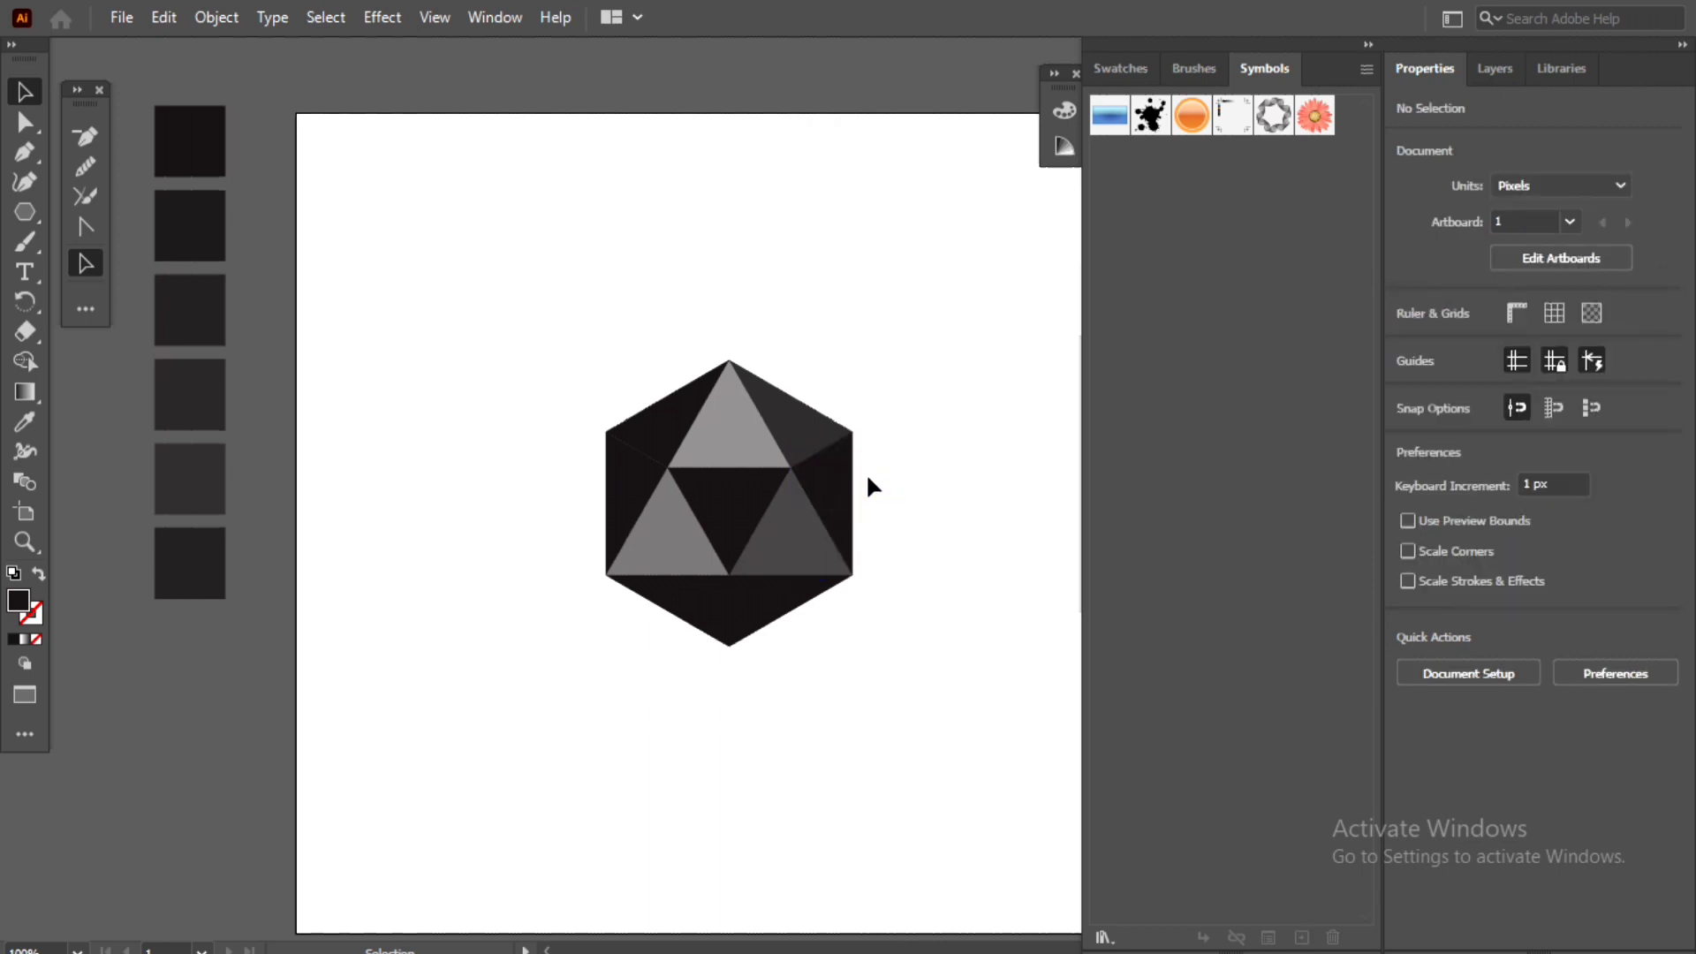
left_click(672, 433)
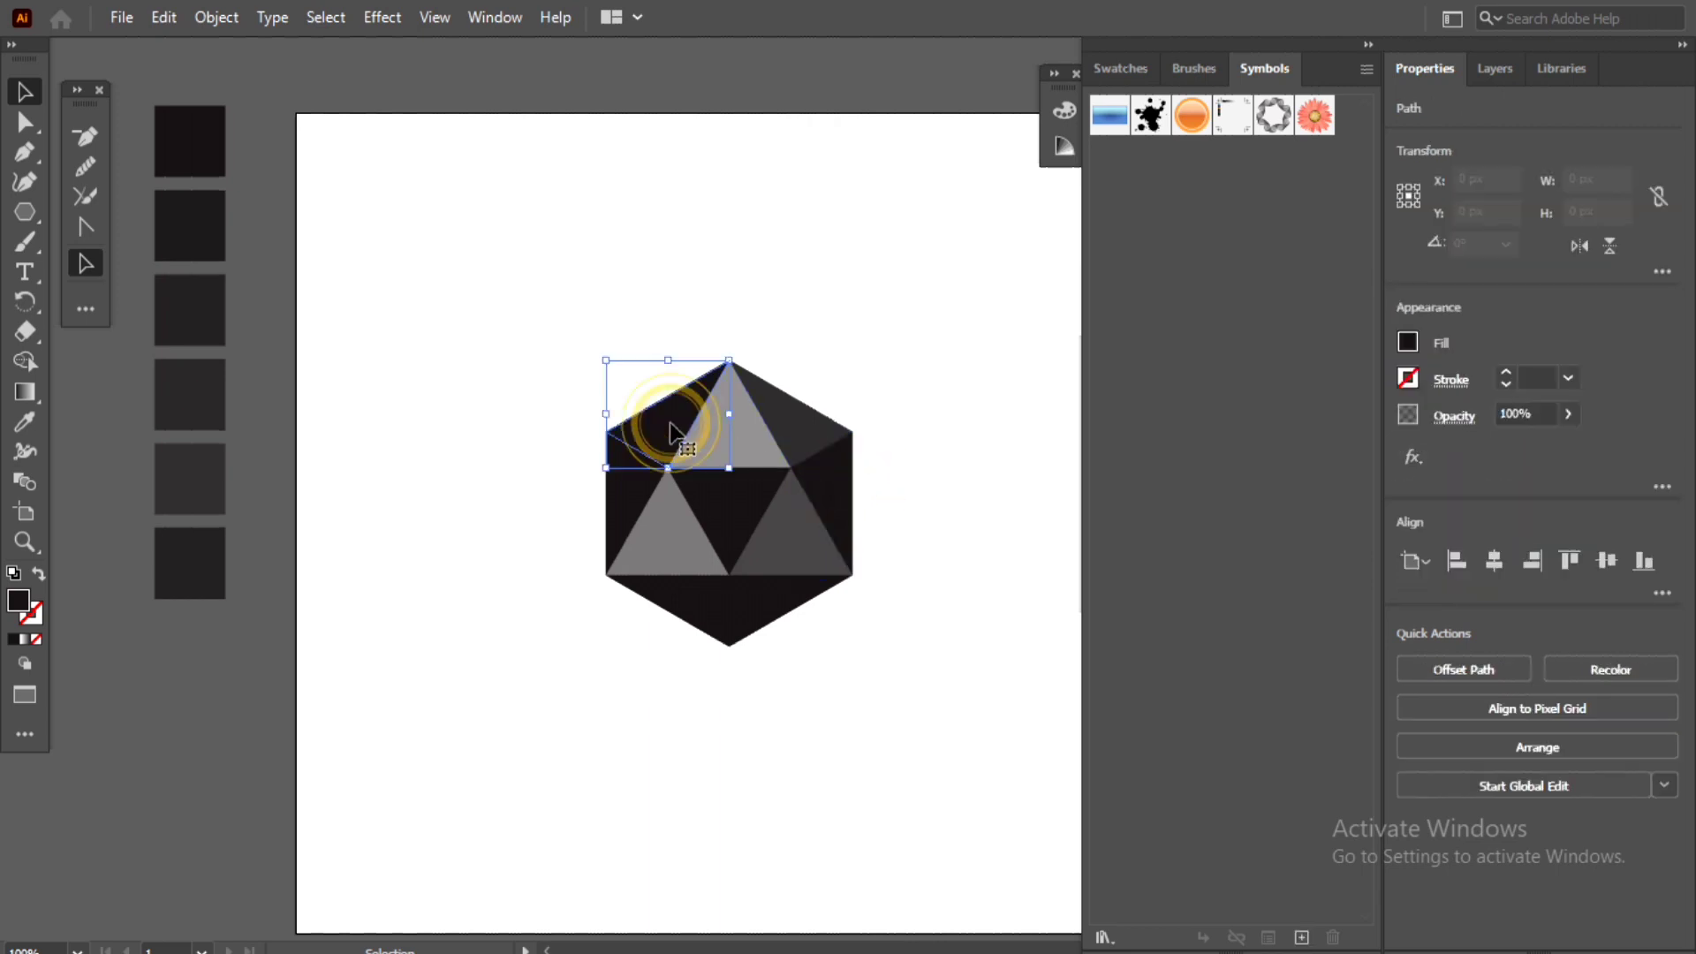
left_click(642, 486)
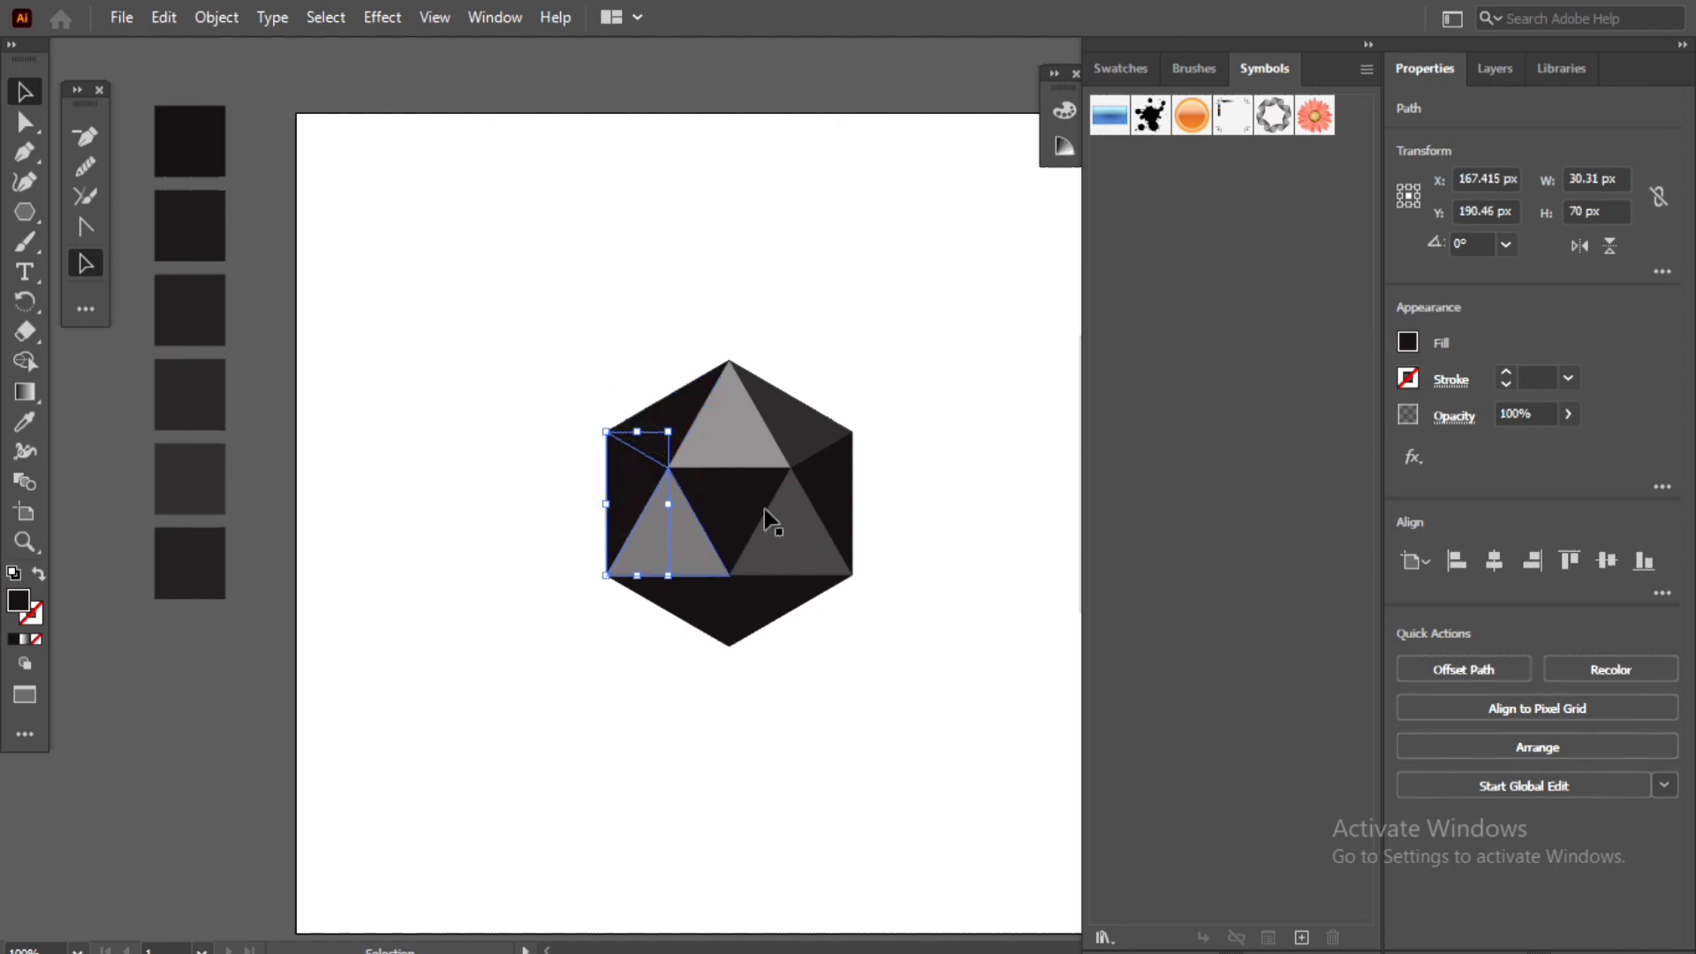
left_click(1506, 415)
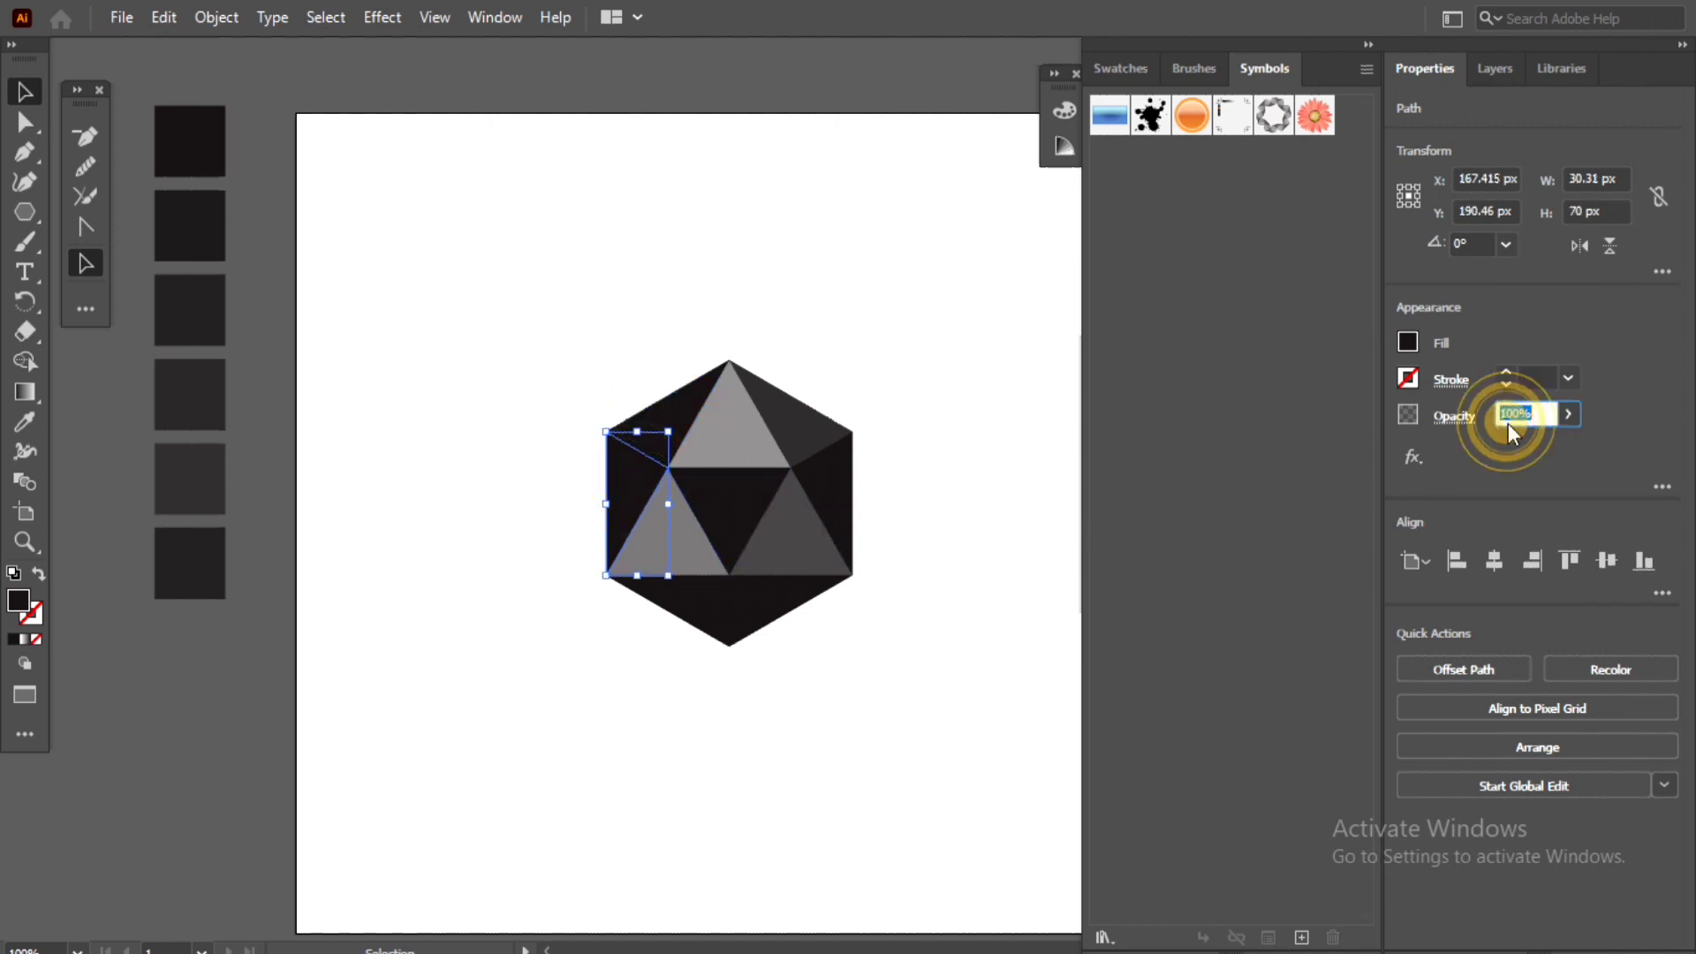
type("80")
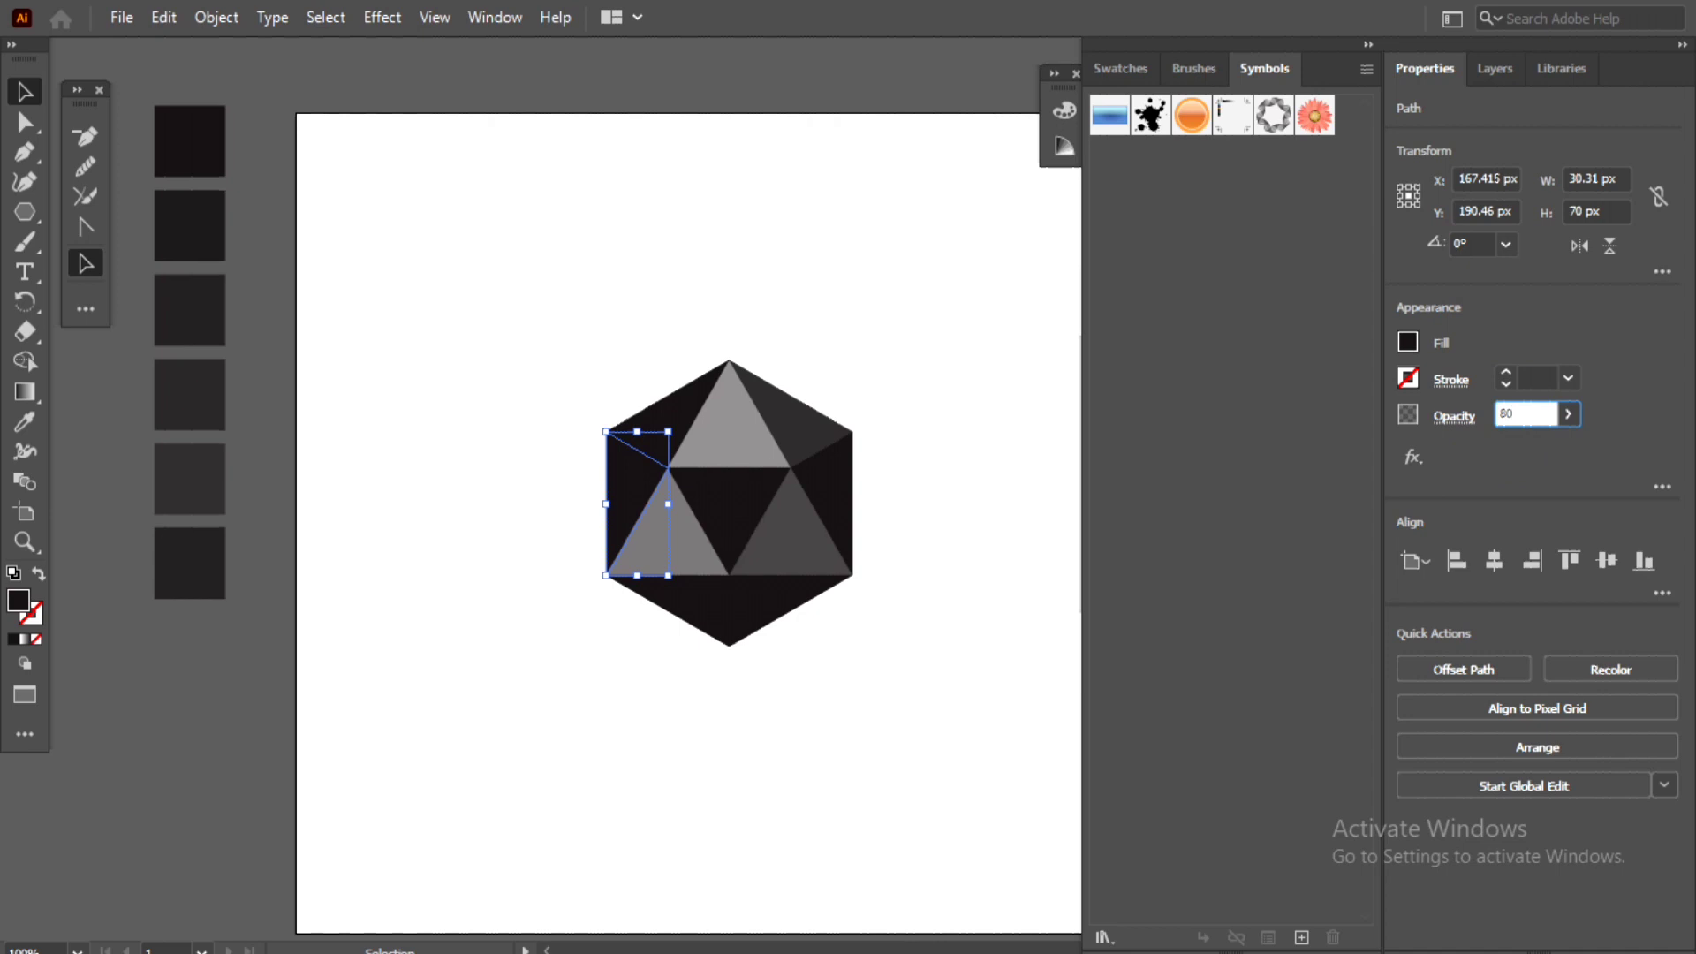
key("Return")
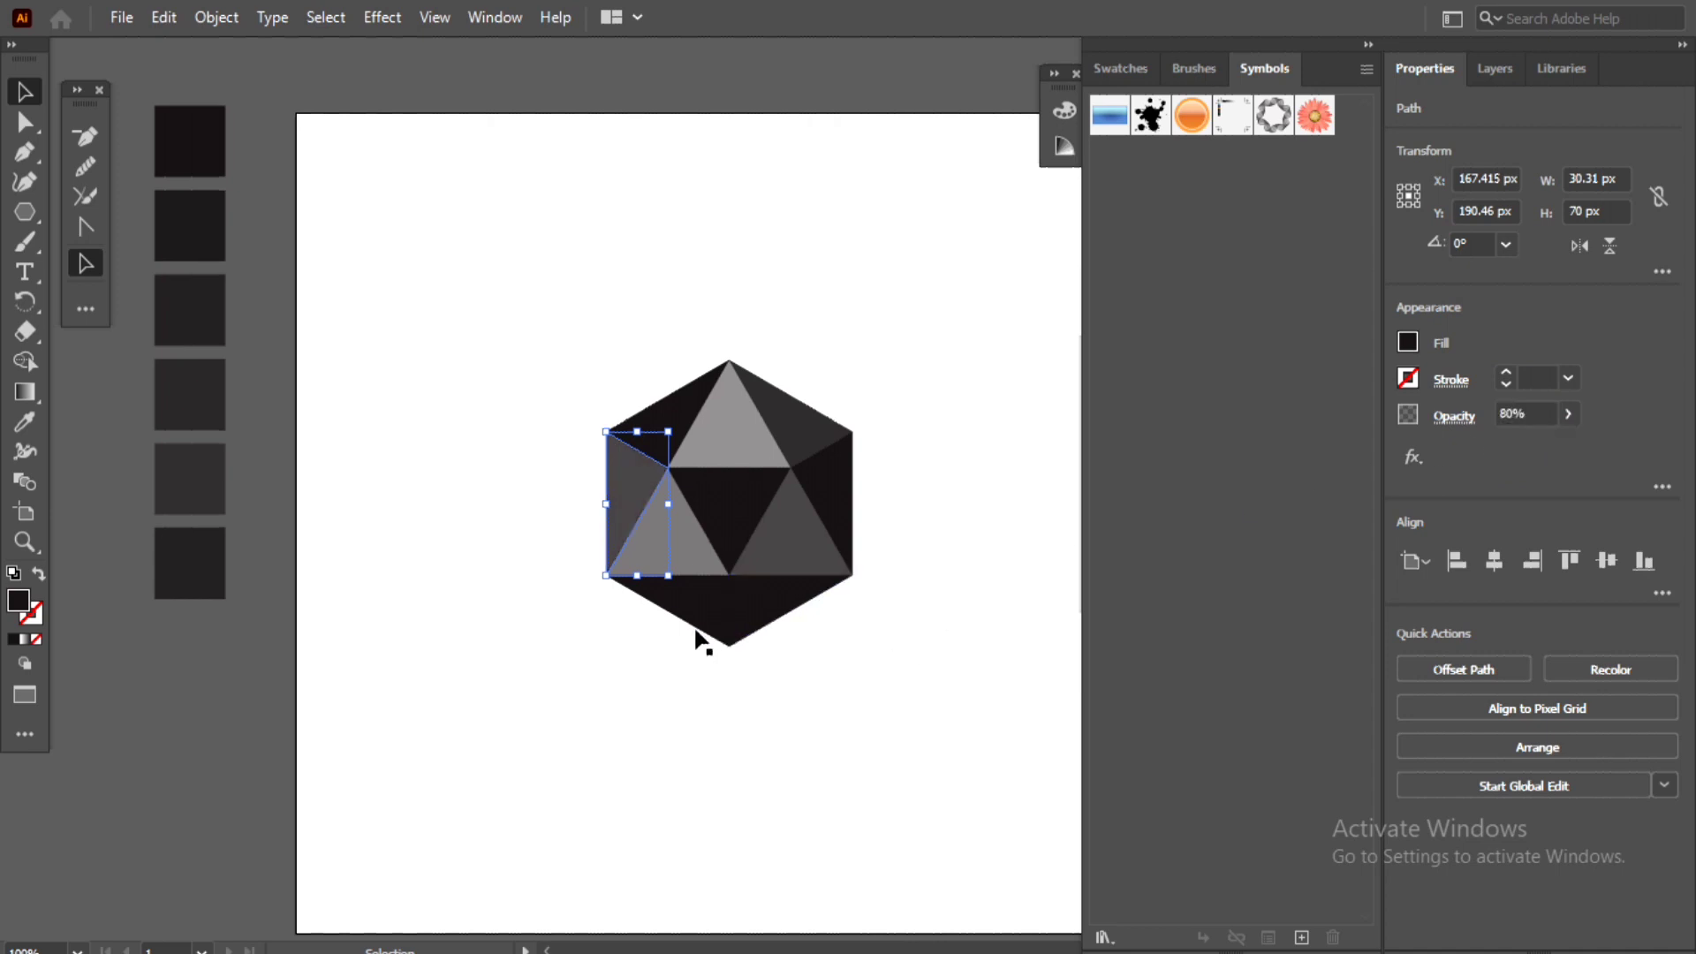
Try 80% opacity on the hexagon's bottom-right outer triangle, settle on 70%, and deselect it
left_click(688, 609)
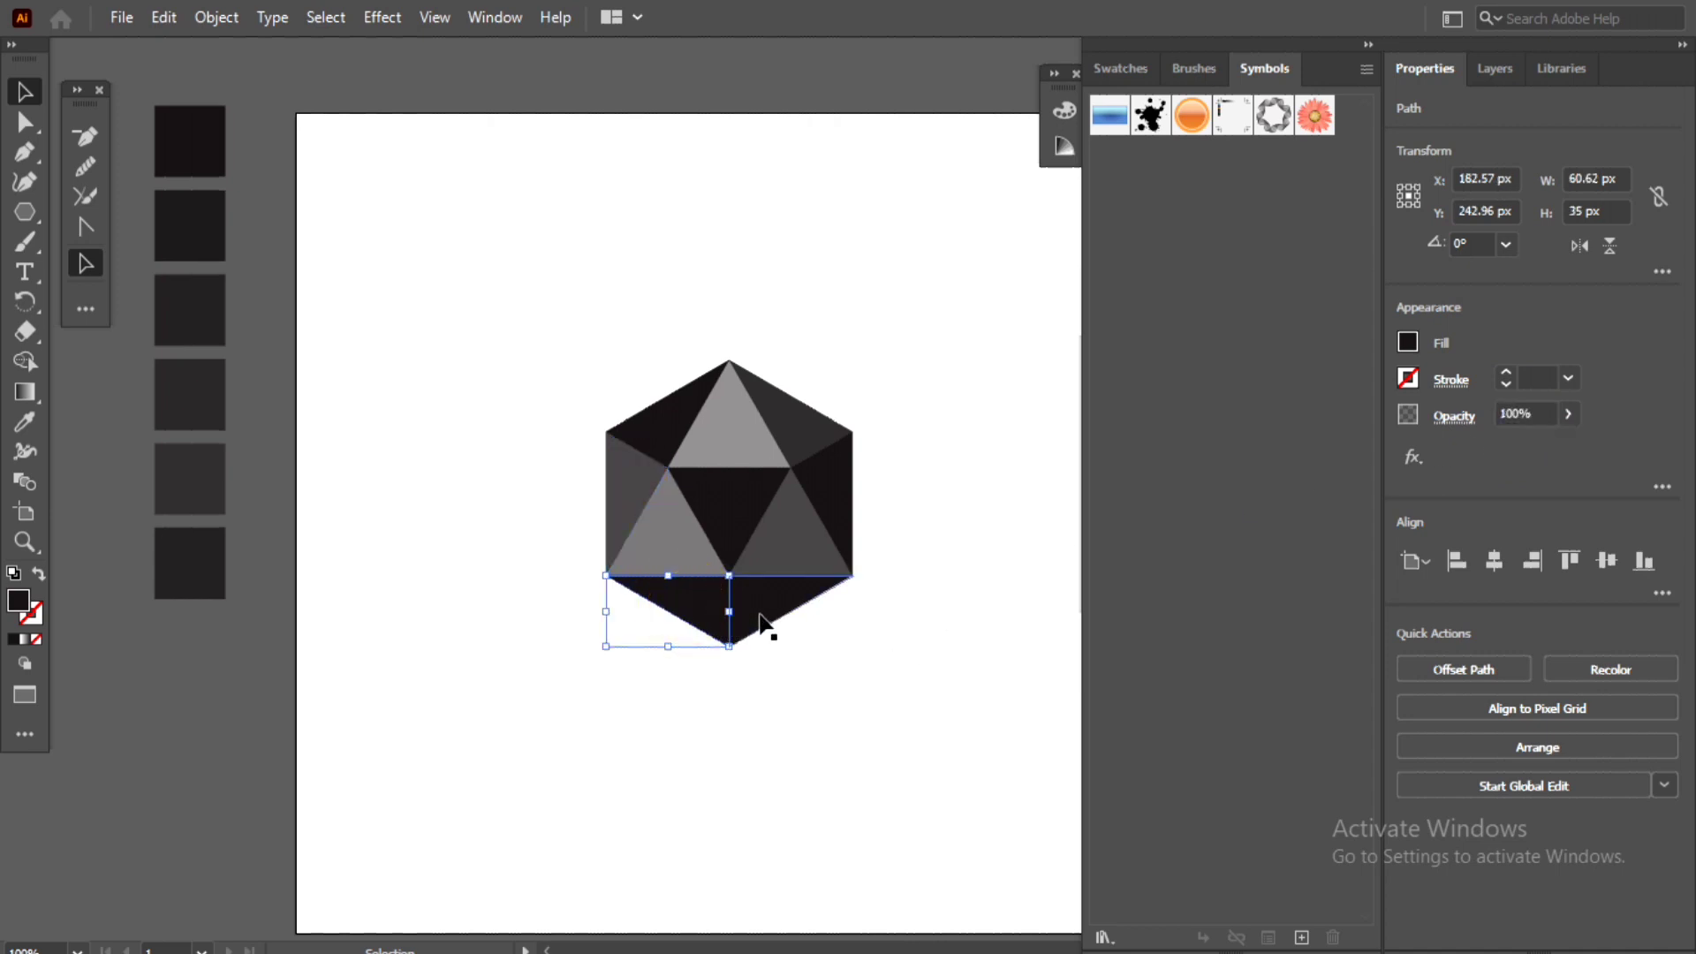
left_click(758, 616)
left_click(1518, 415)
type("80")
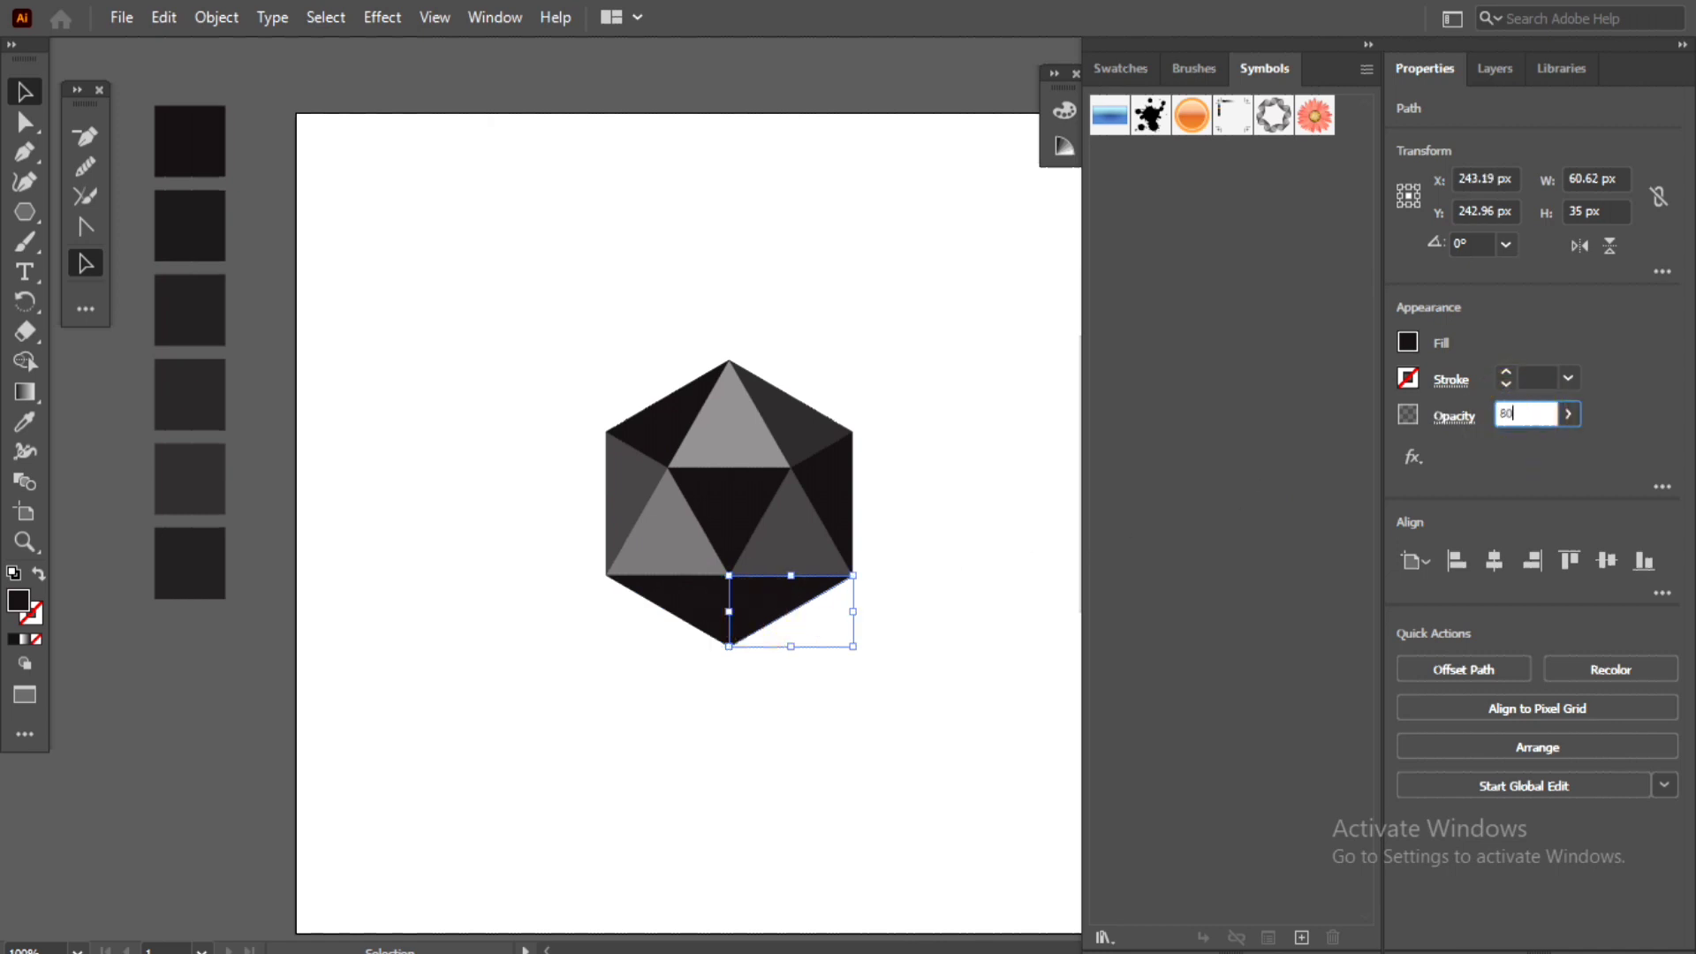
key("Return")
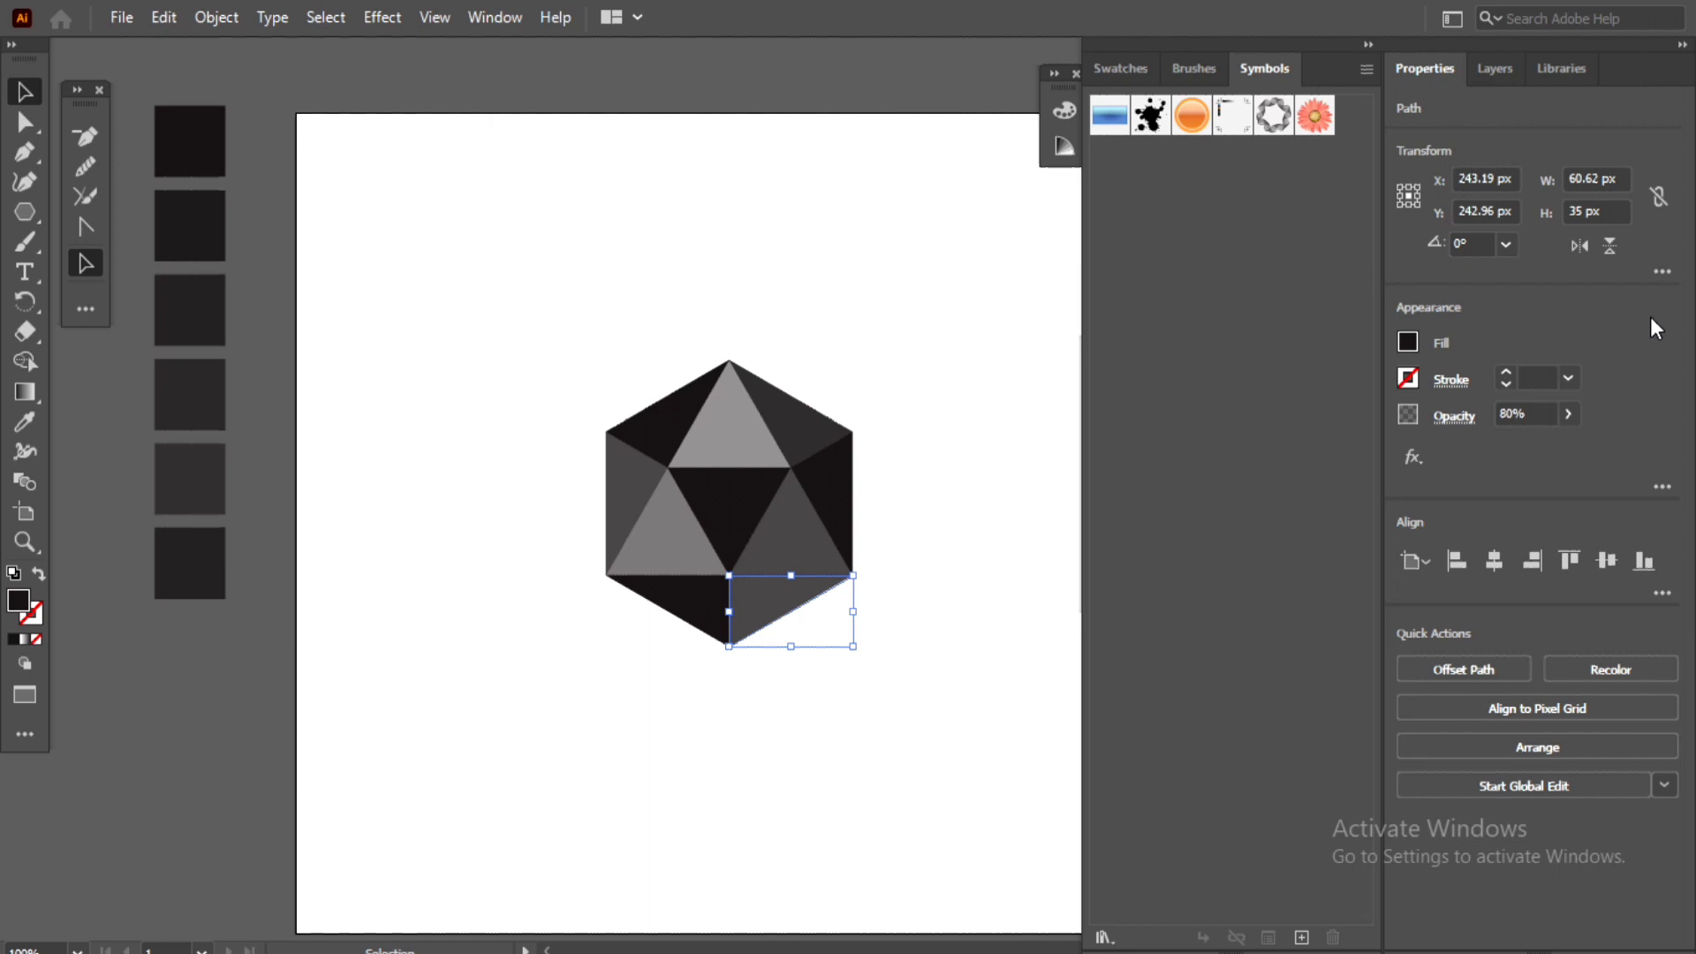
left_click(1506, 415)
type("70")
key("Return")
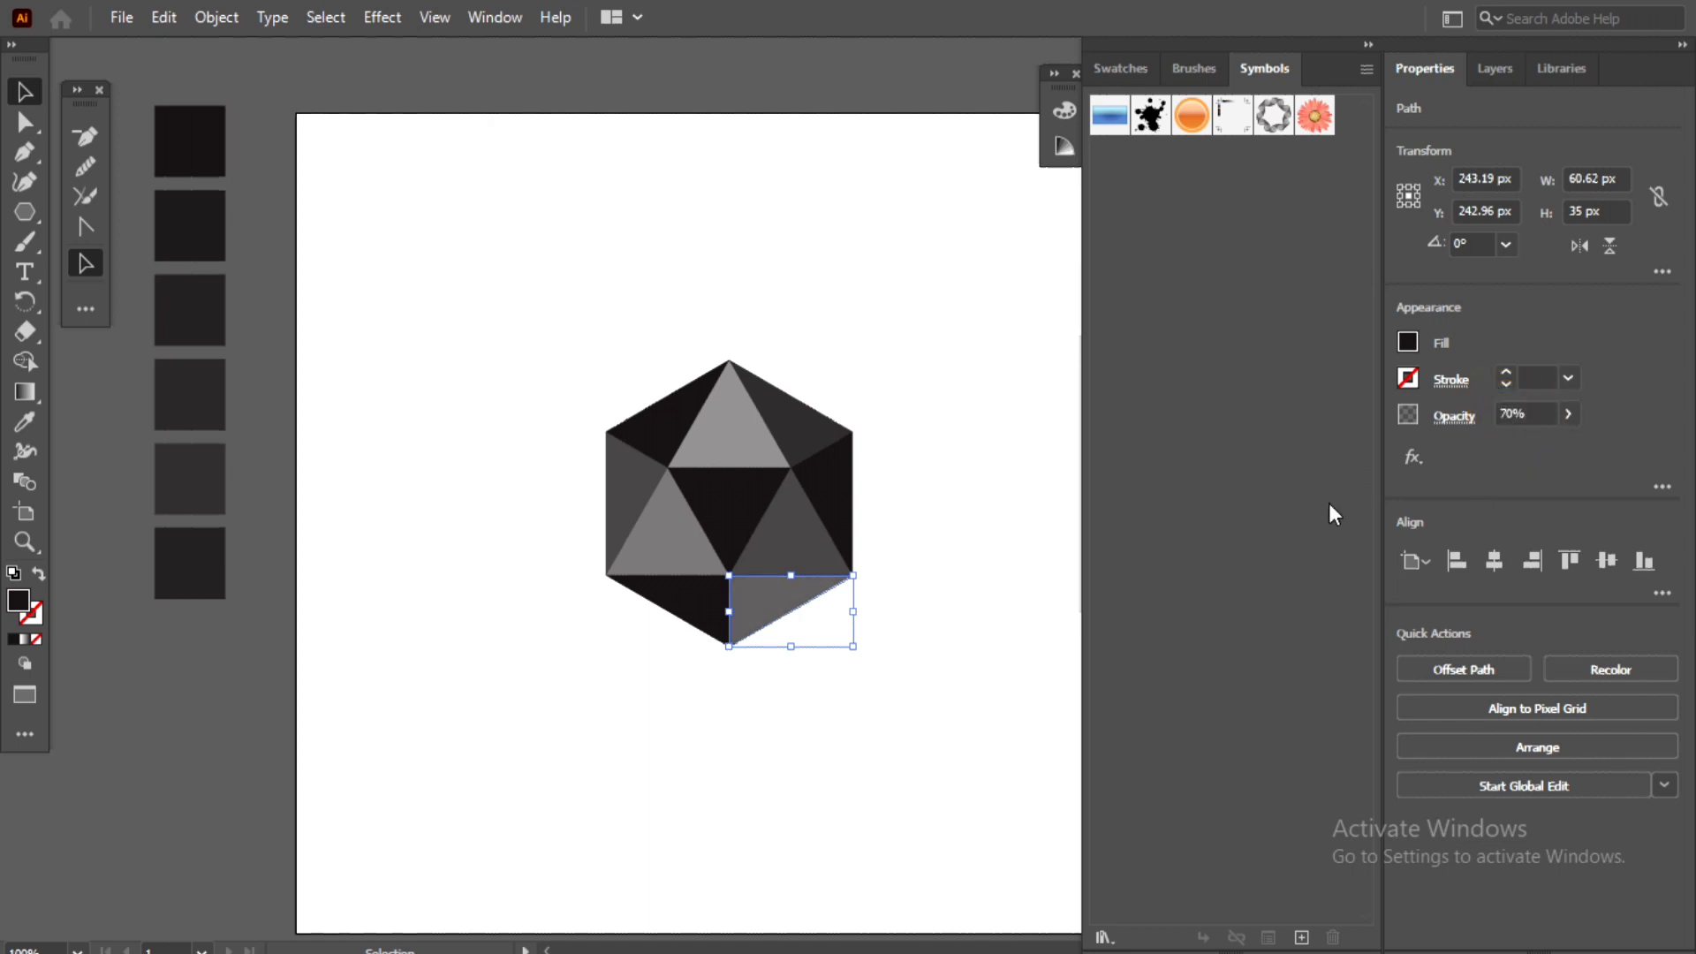
left_click(1051, 587)
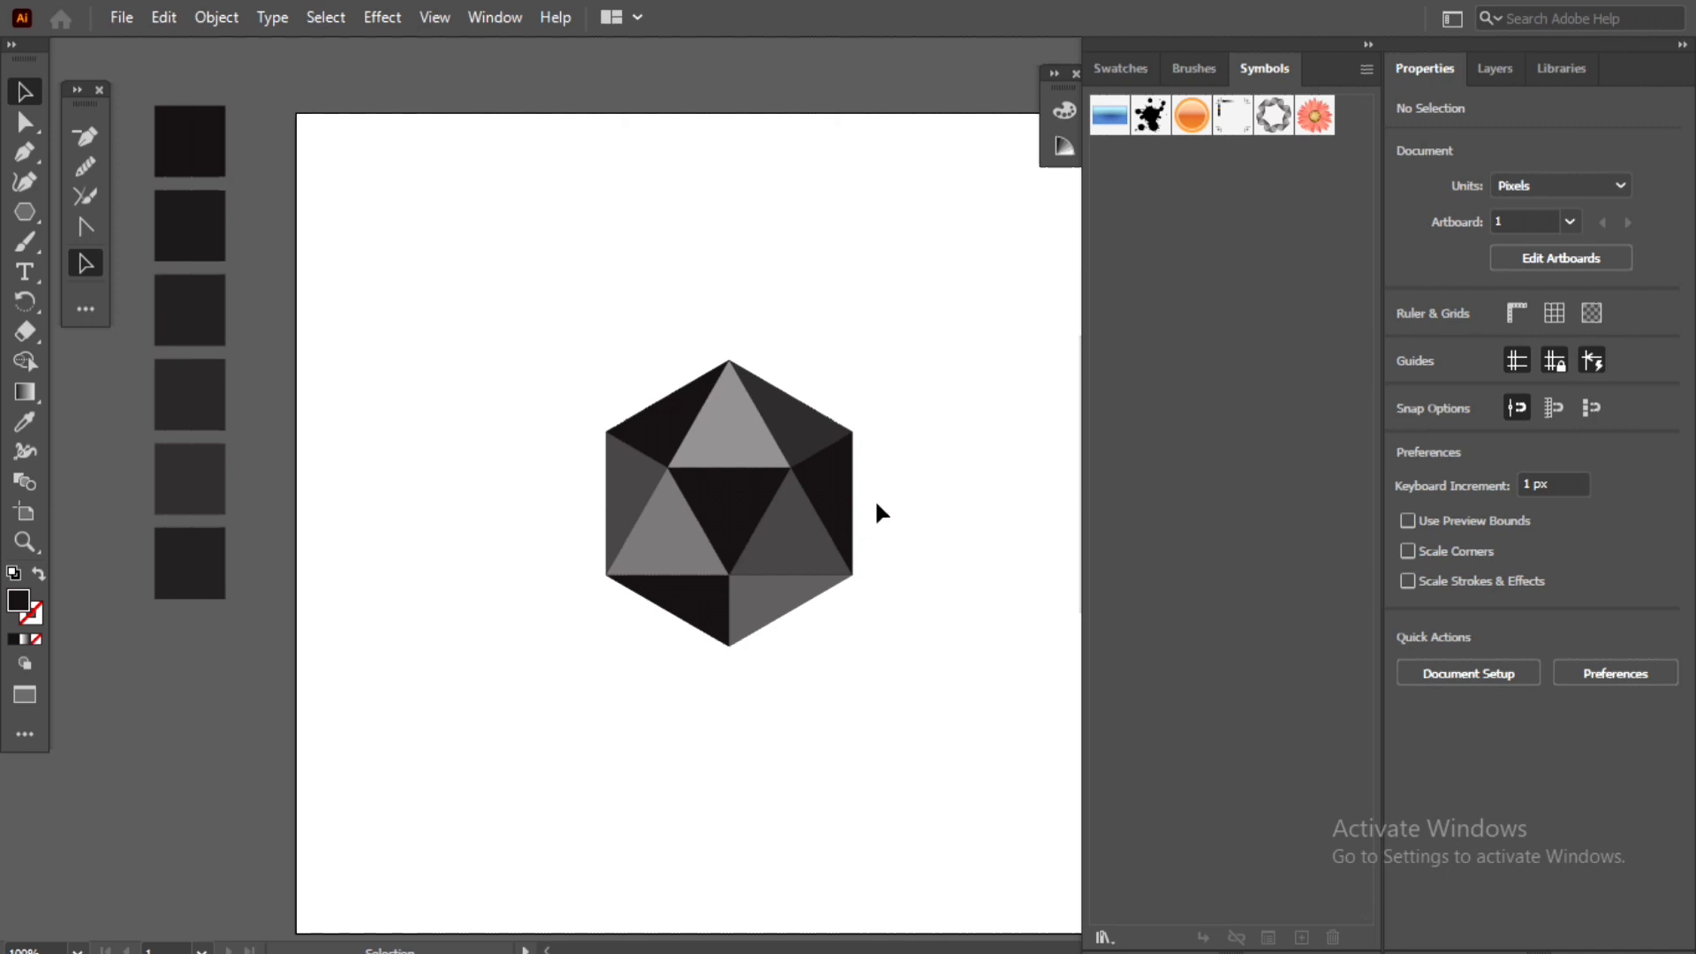
Copy the top central triangle's appearance onto the upper-left outer triangle with the Eyedropper
left_click(676, 433)
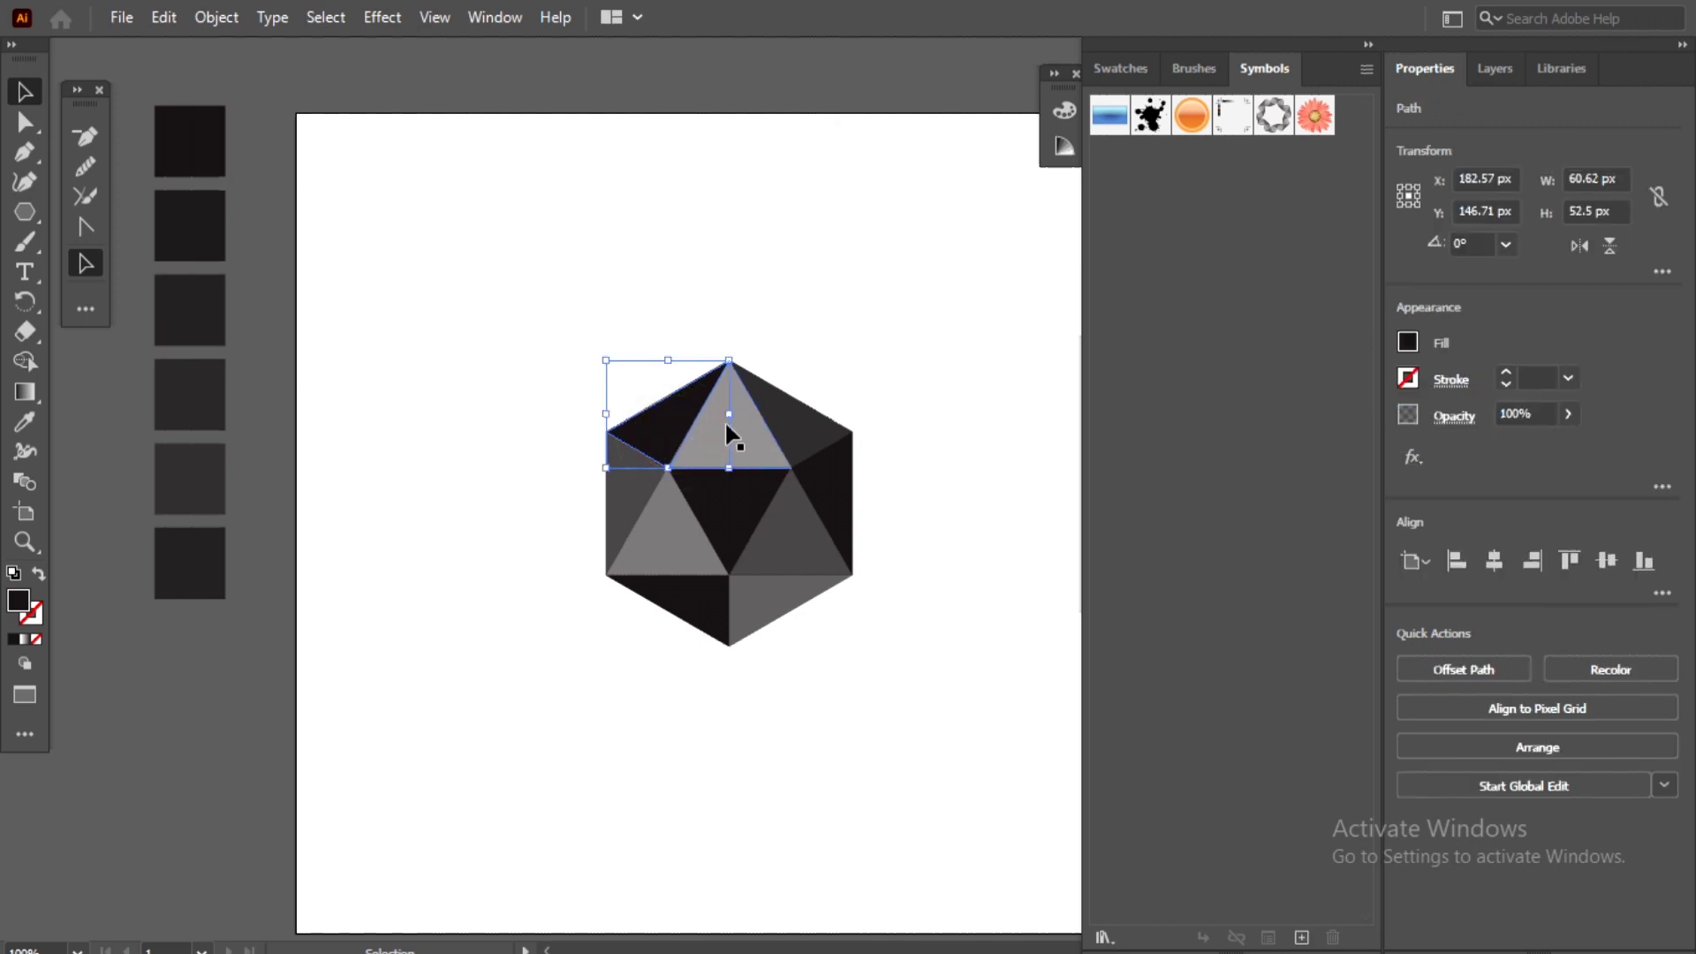
left_click(24, 422)
left_click(721, 428)
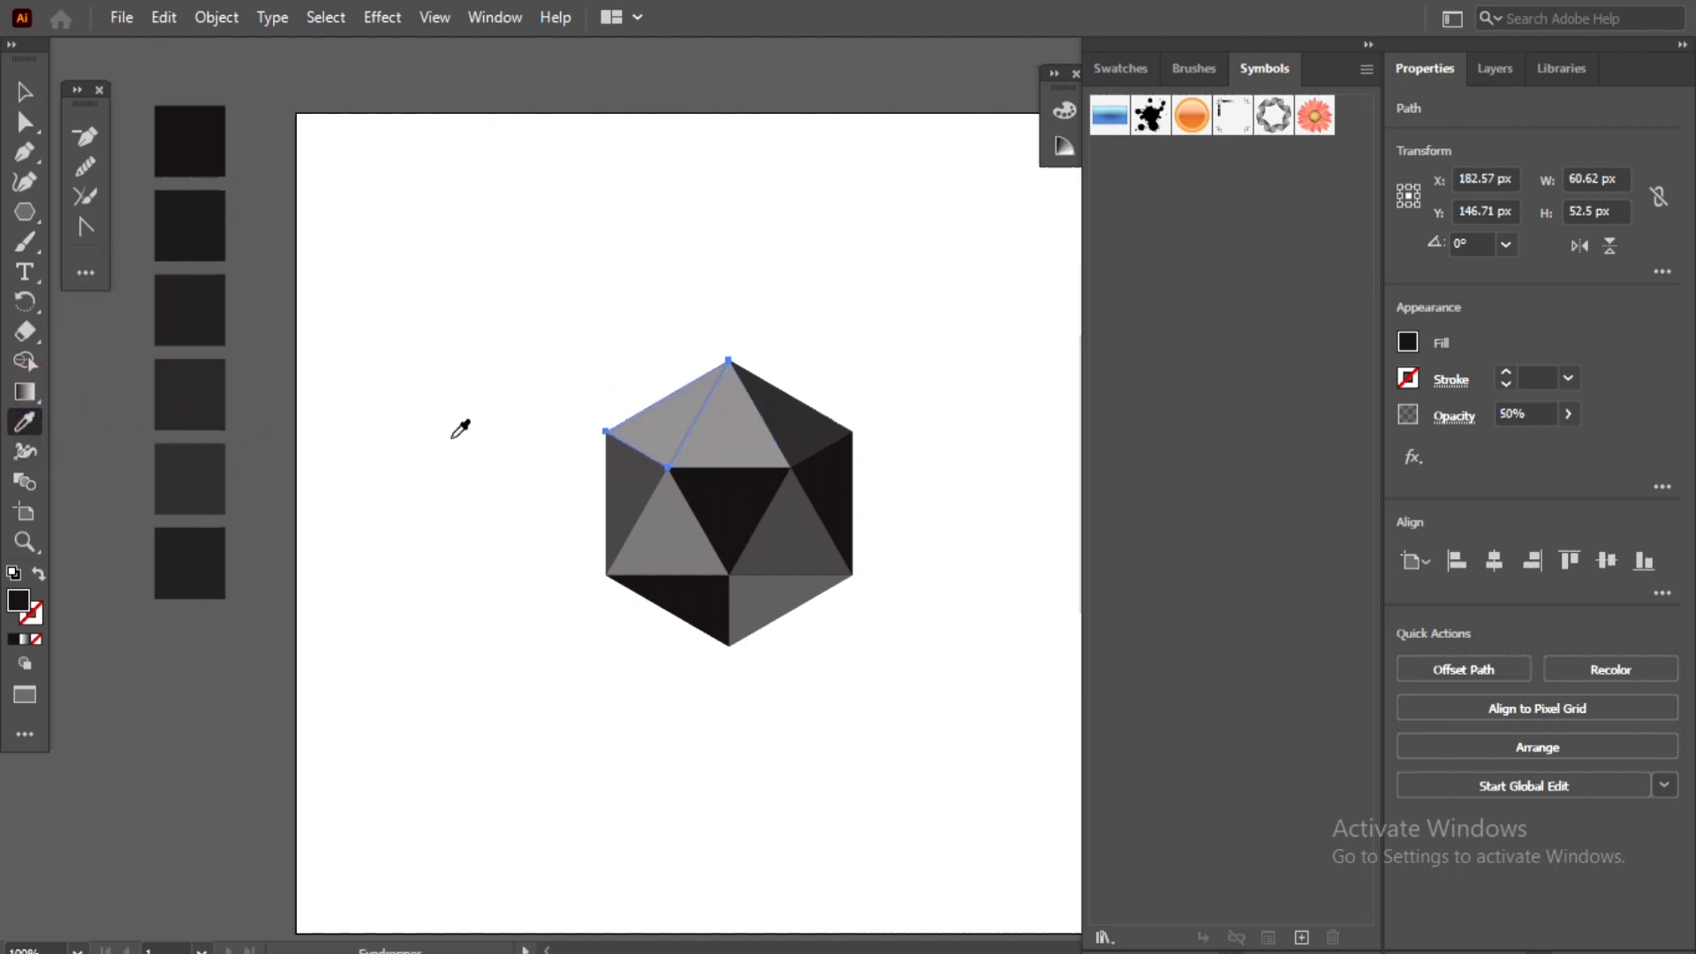
key("v")
Copy the lower-right inner triangle's appearance onto the top central triangle with the Eyedropper and deselect it
left_click(736, 422)
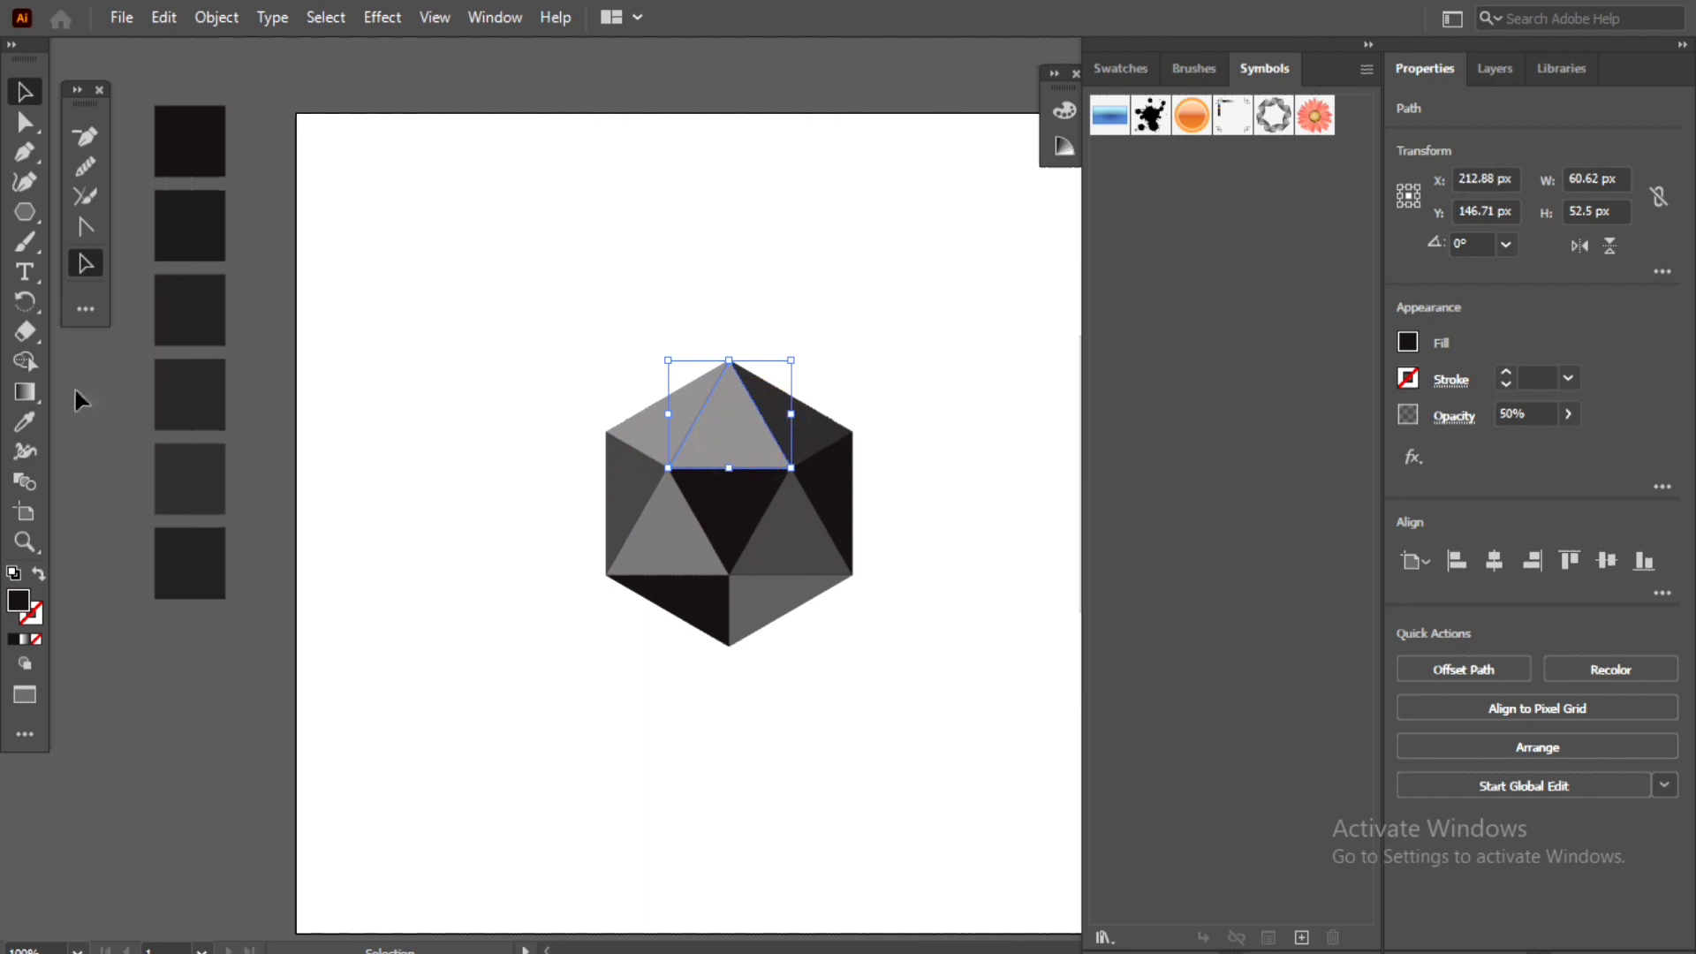
left_click(27, 419)
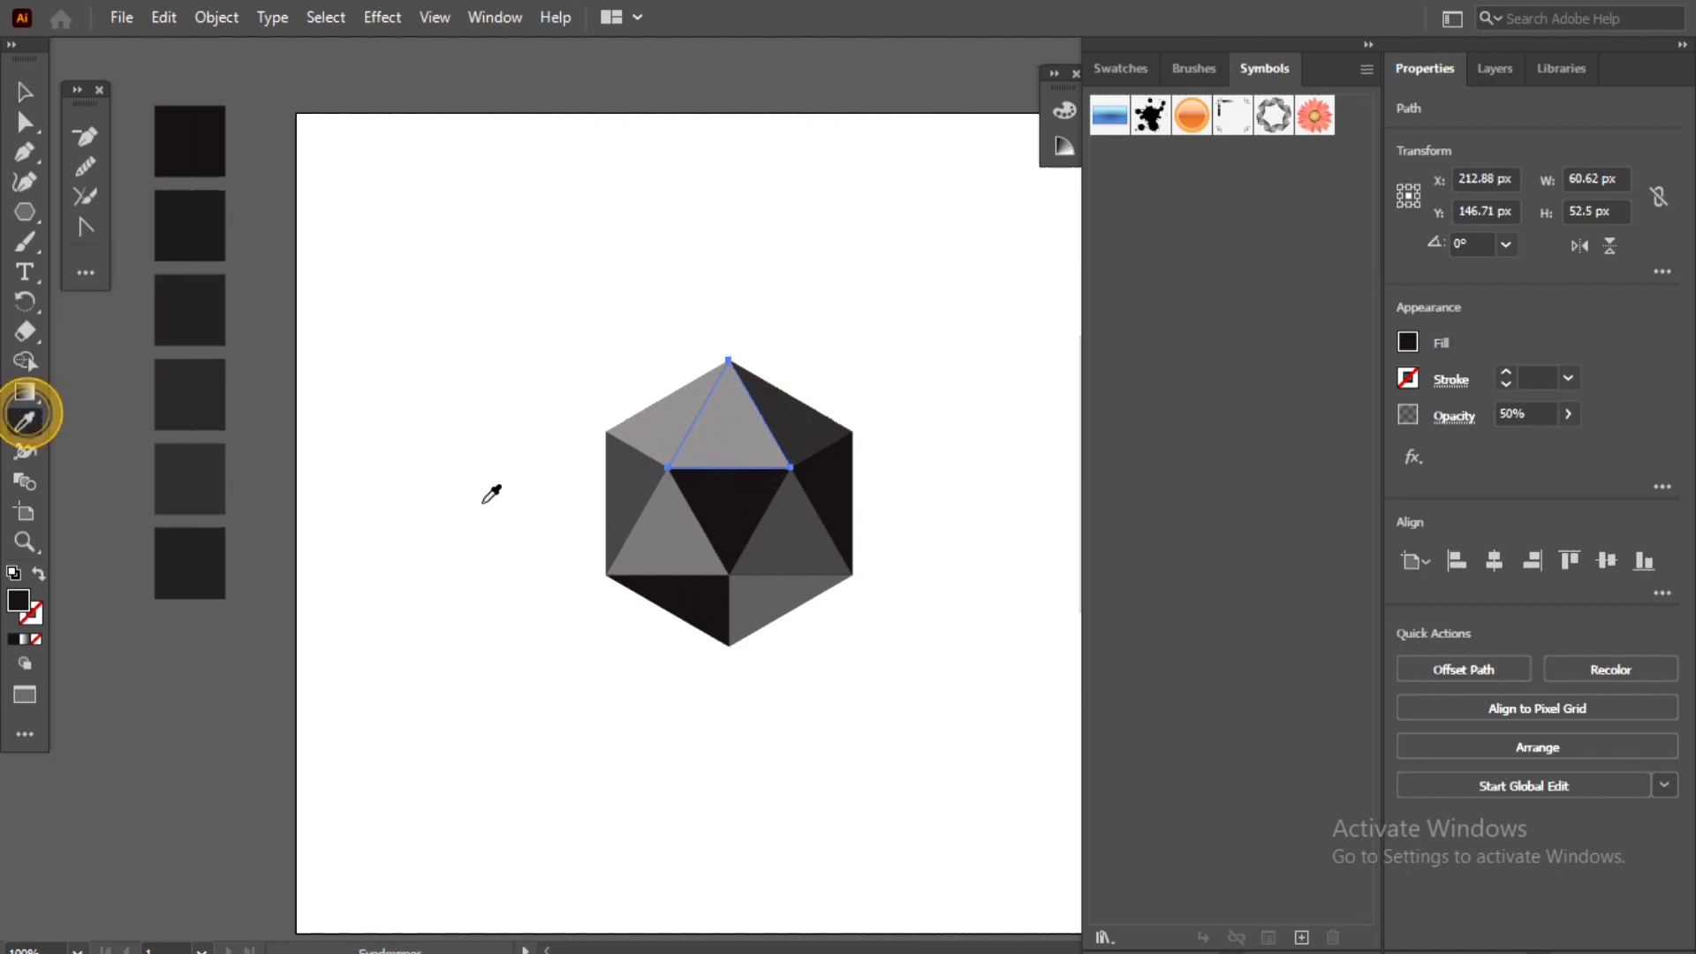
left_click(810, 536)
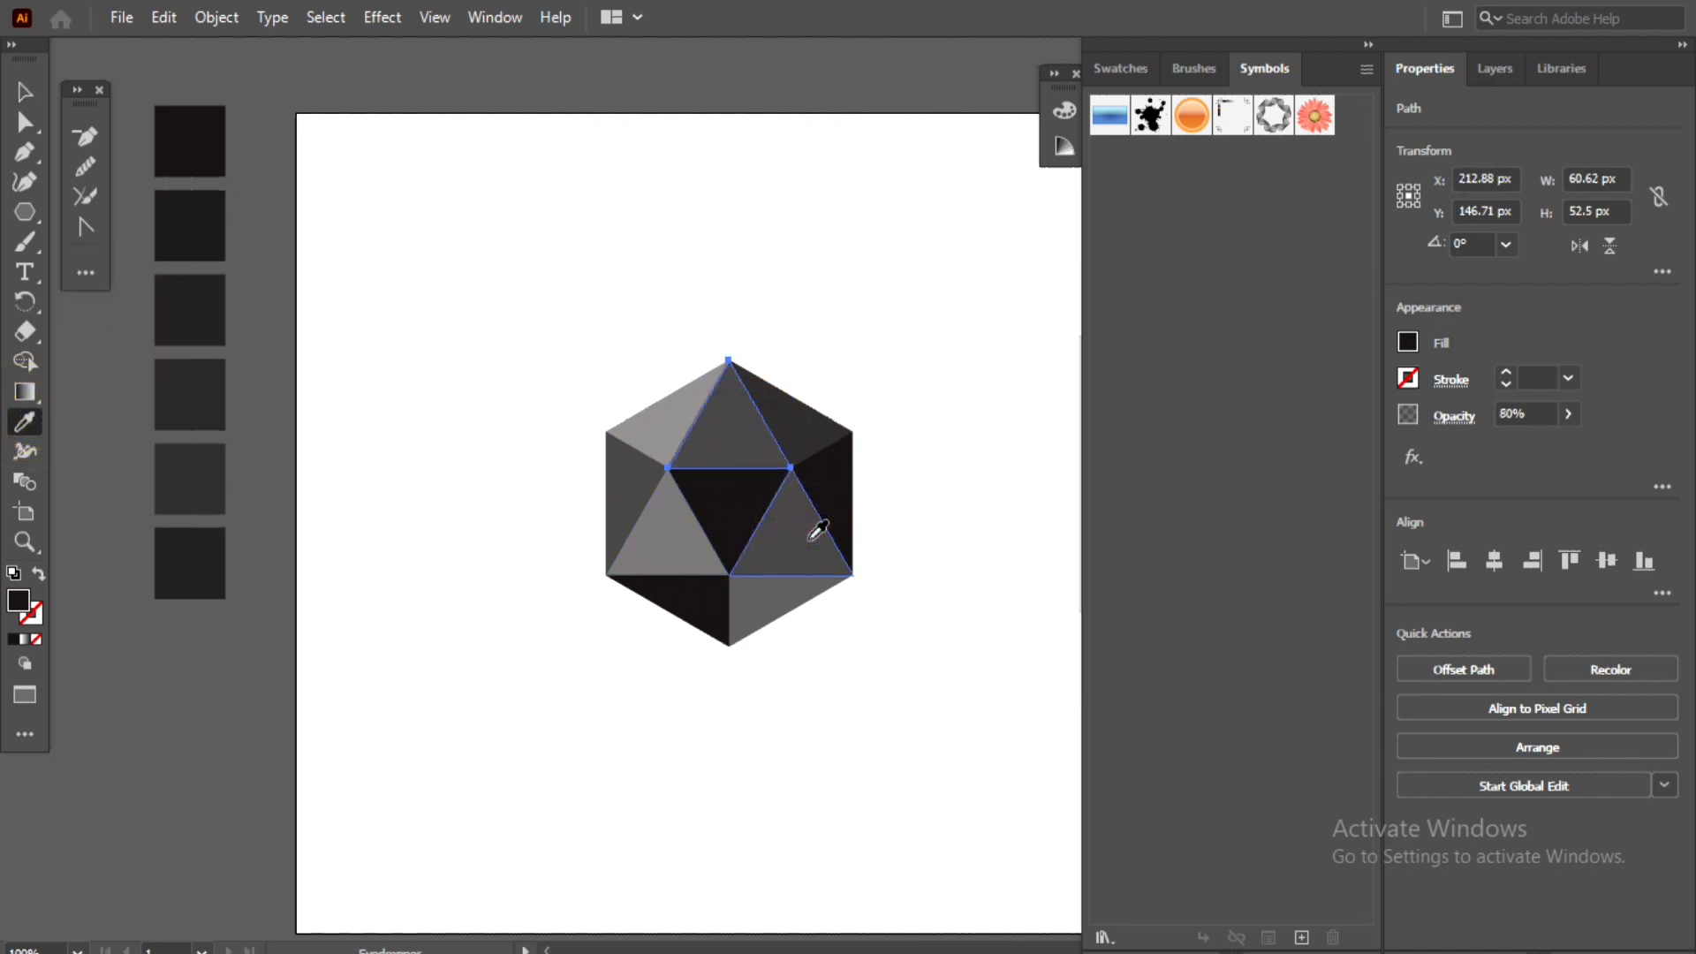
key("v")
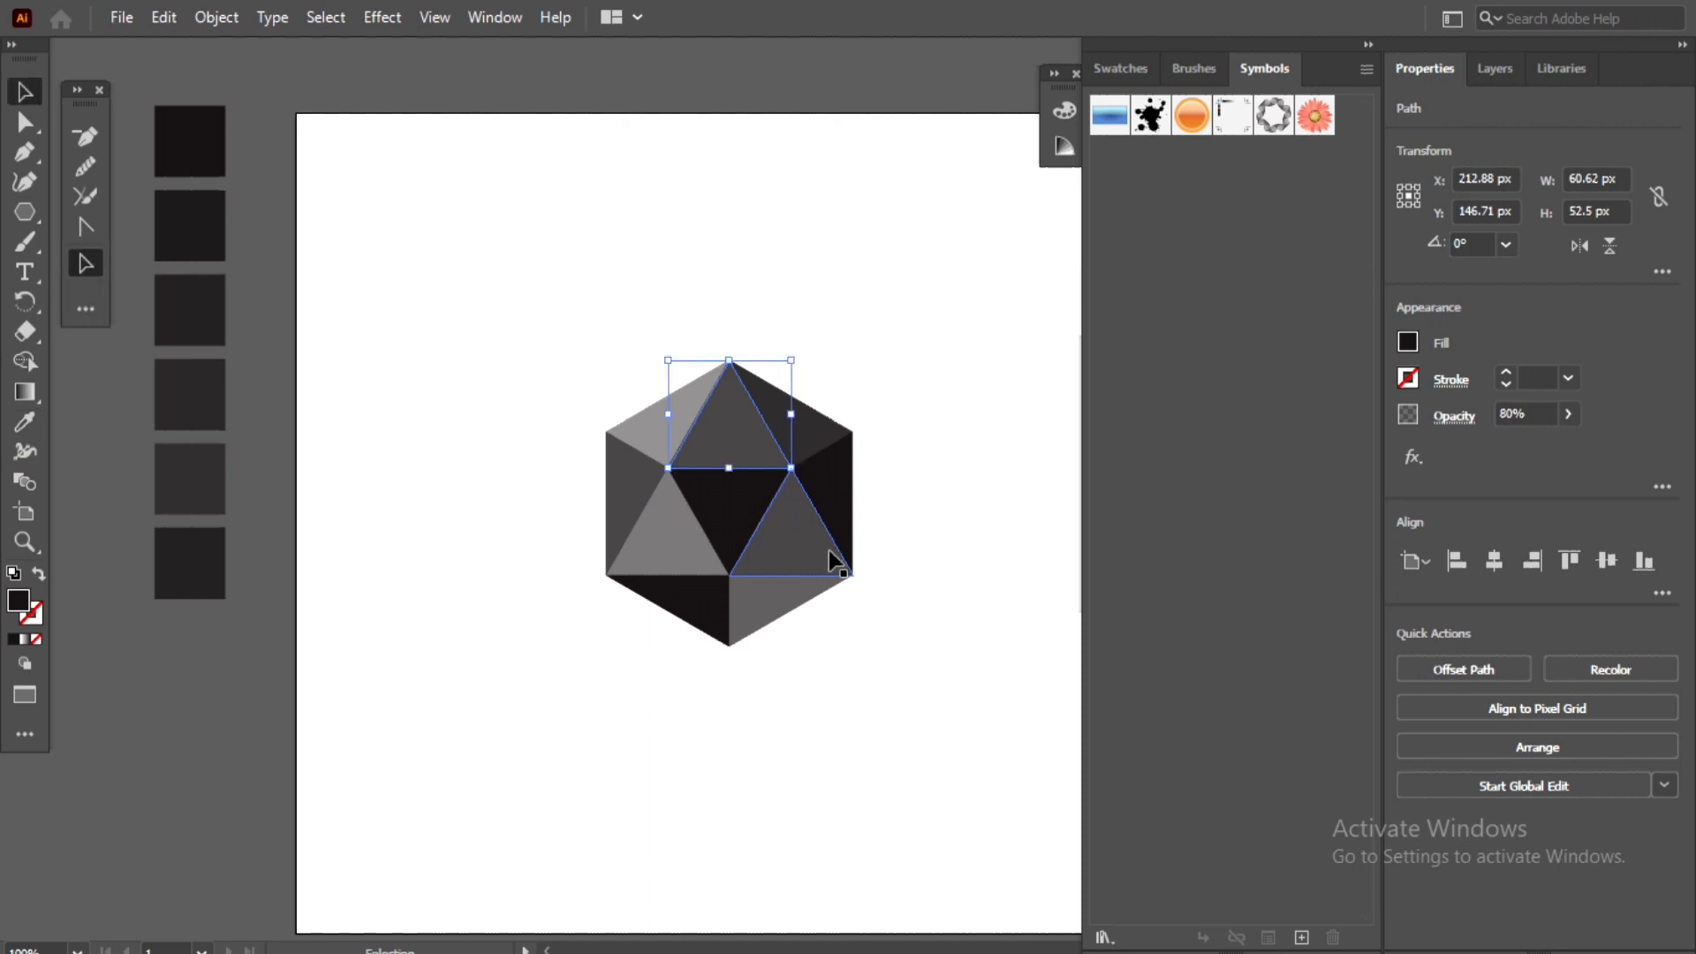
left_click(910, 601)
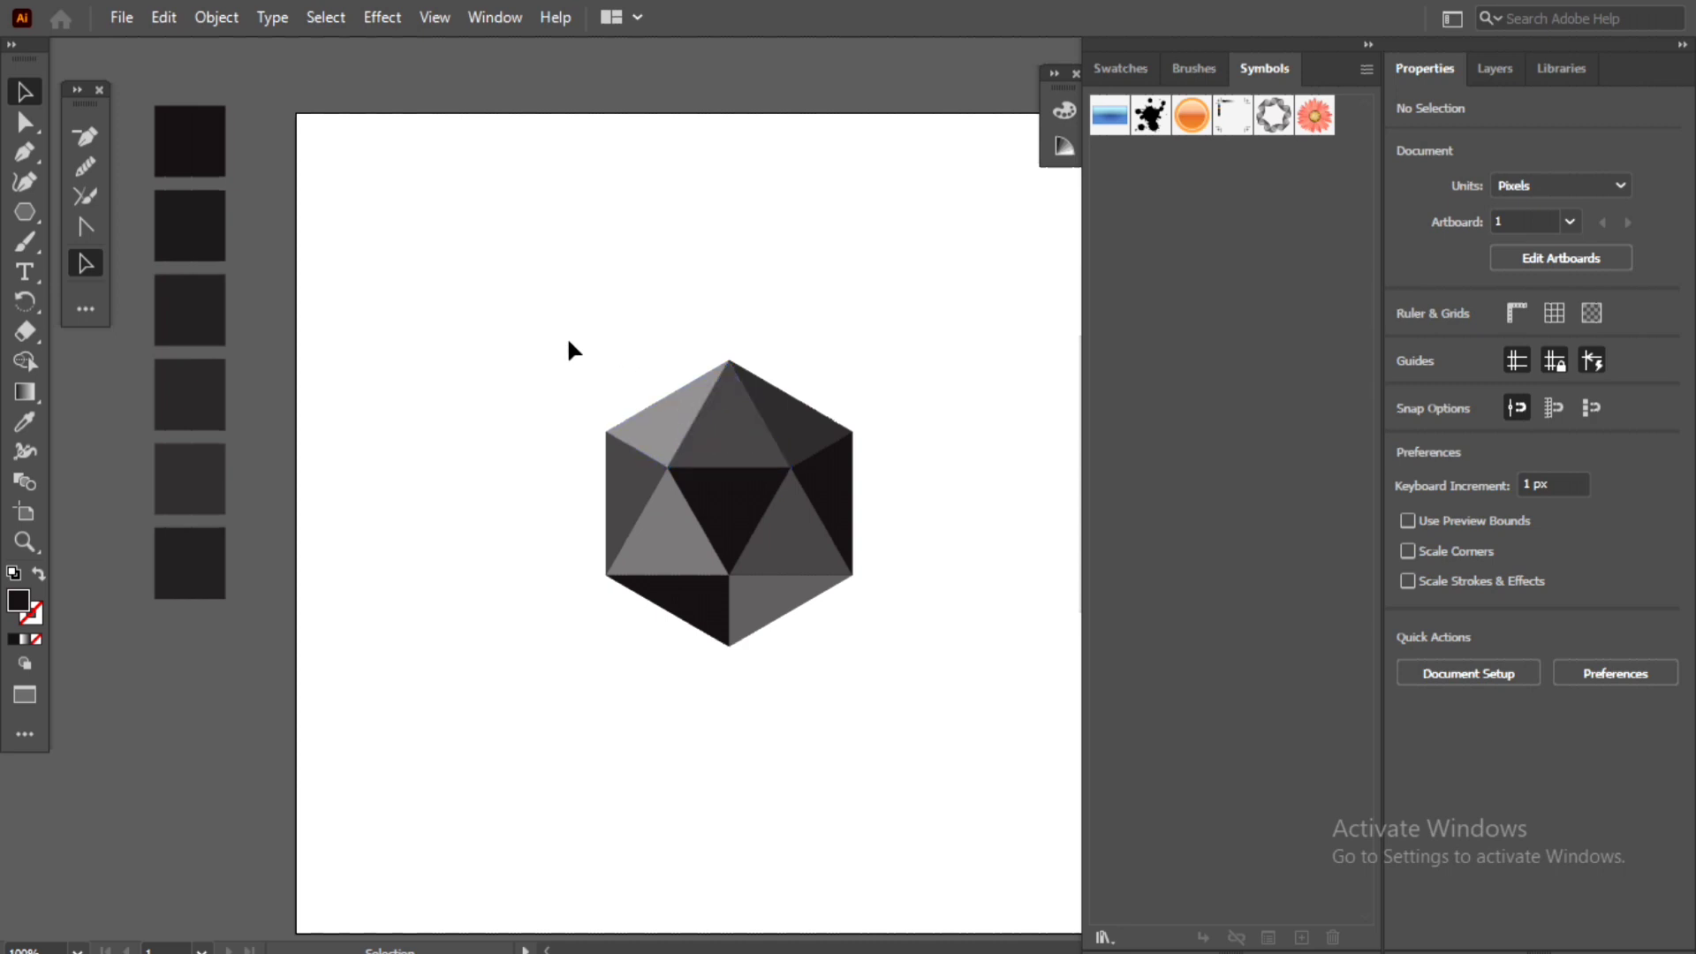
Set the opacity of the hexagon's top central triangle to 60%
left_click(662, 421)
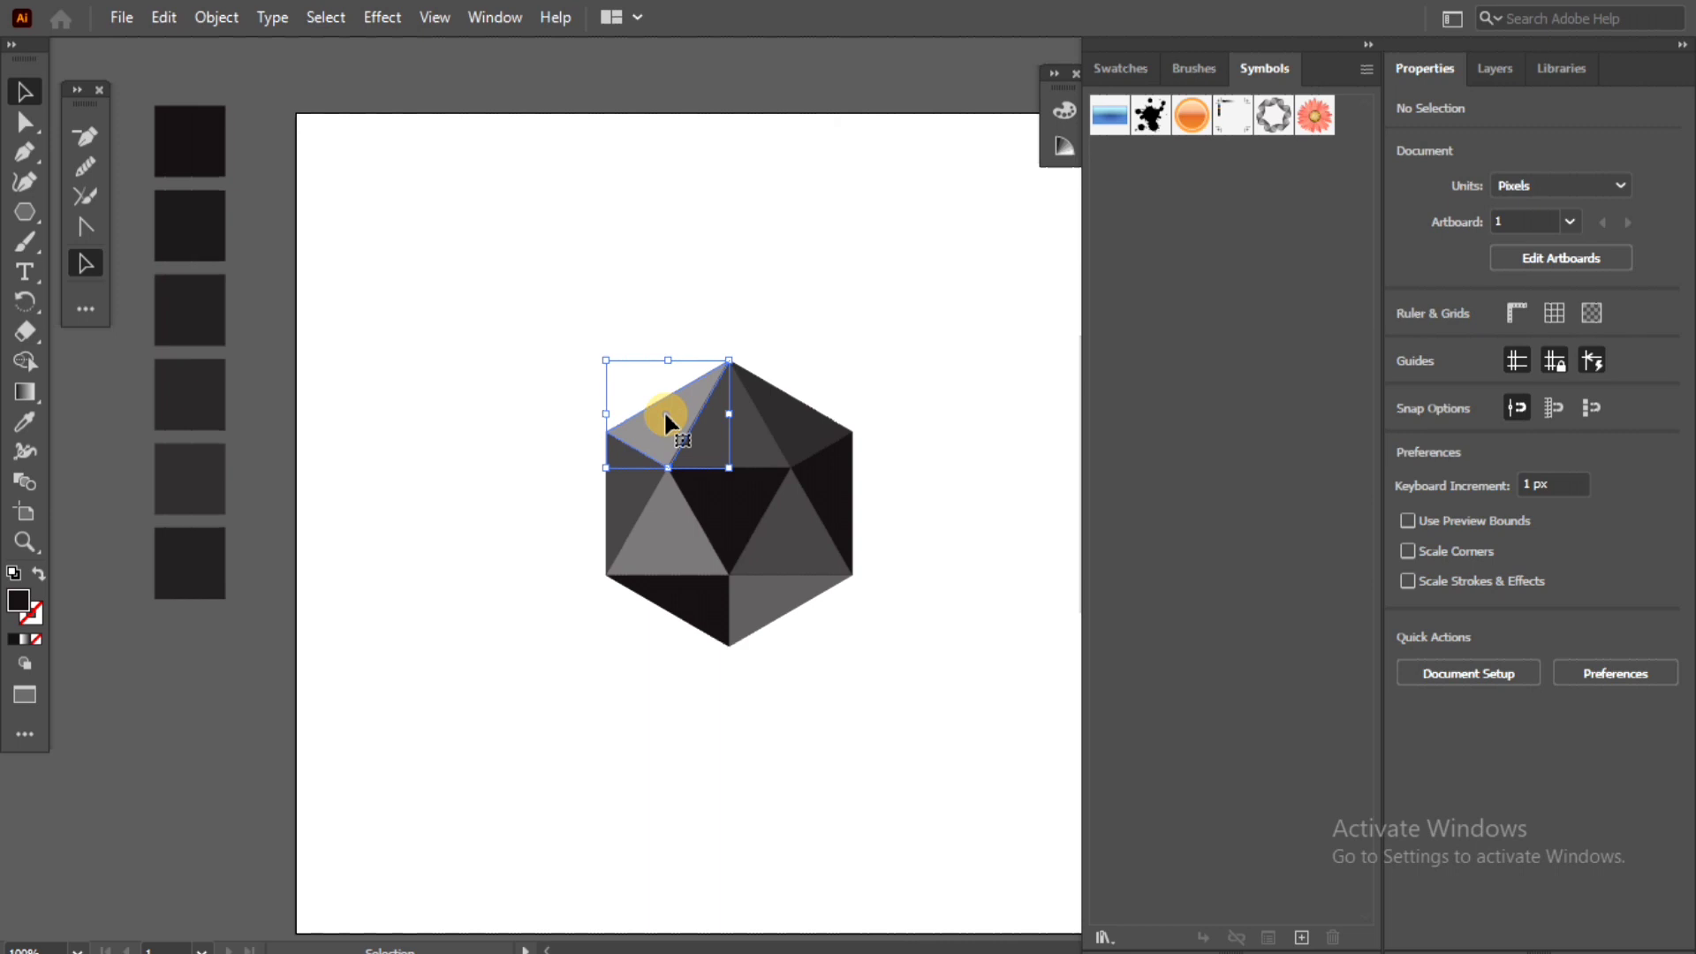
left_click(761, 452)
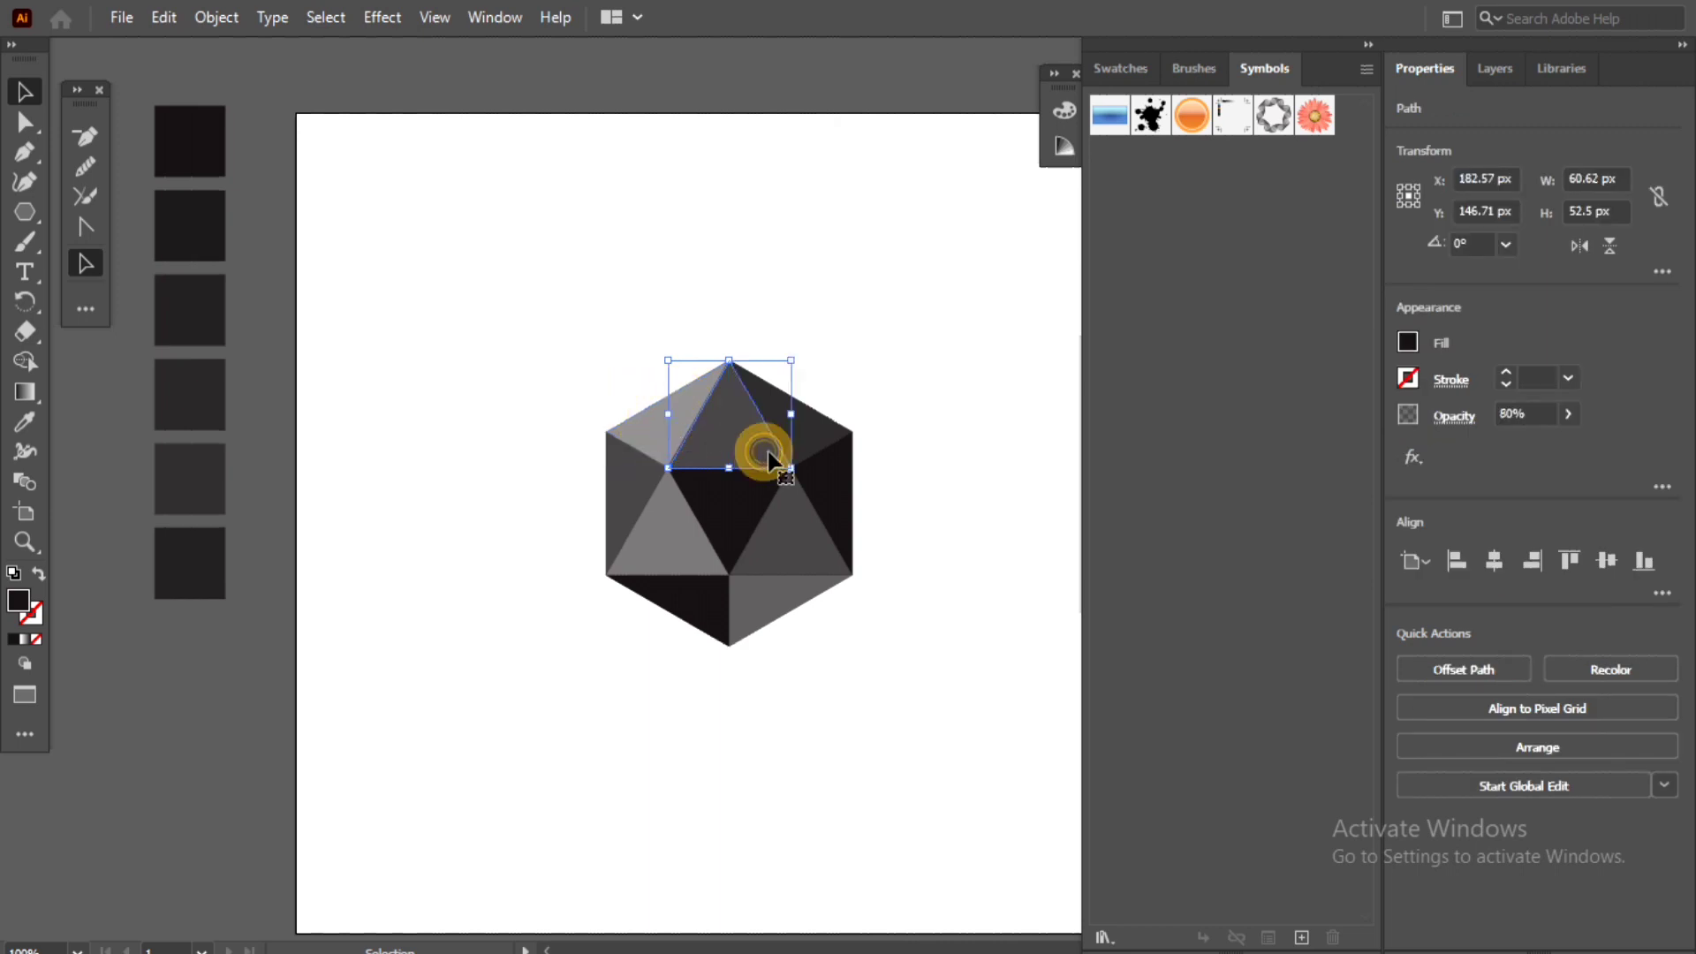
left_click(1521, 415)
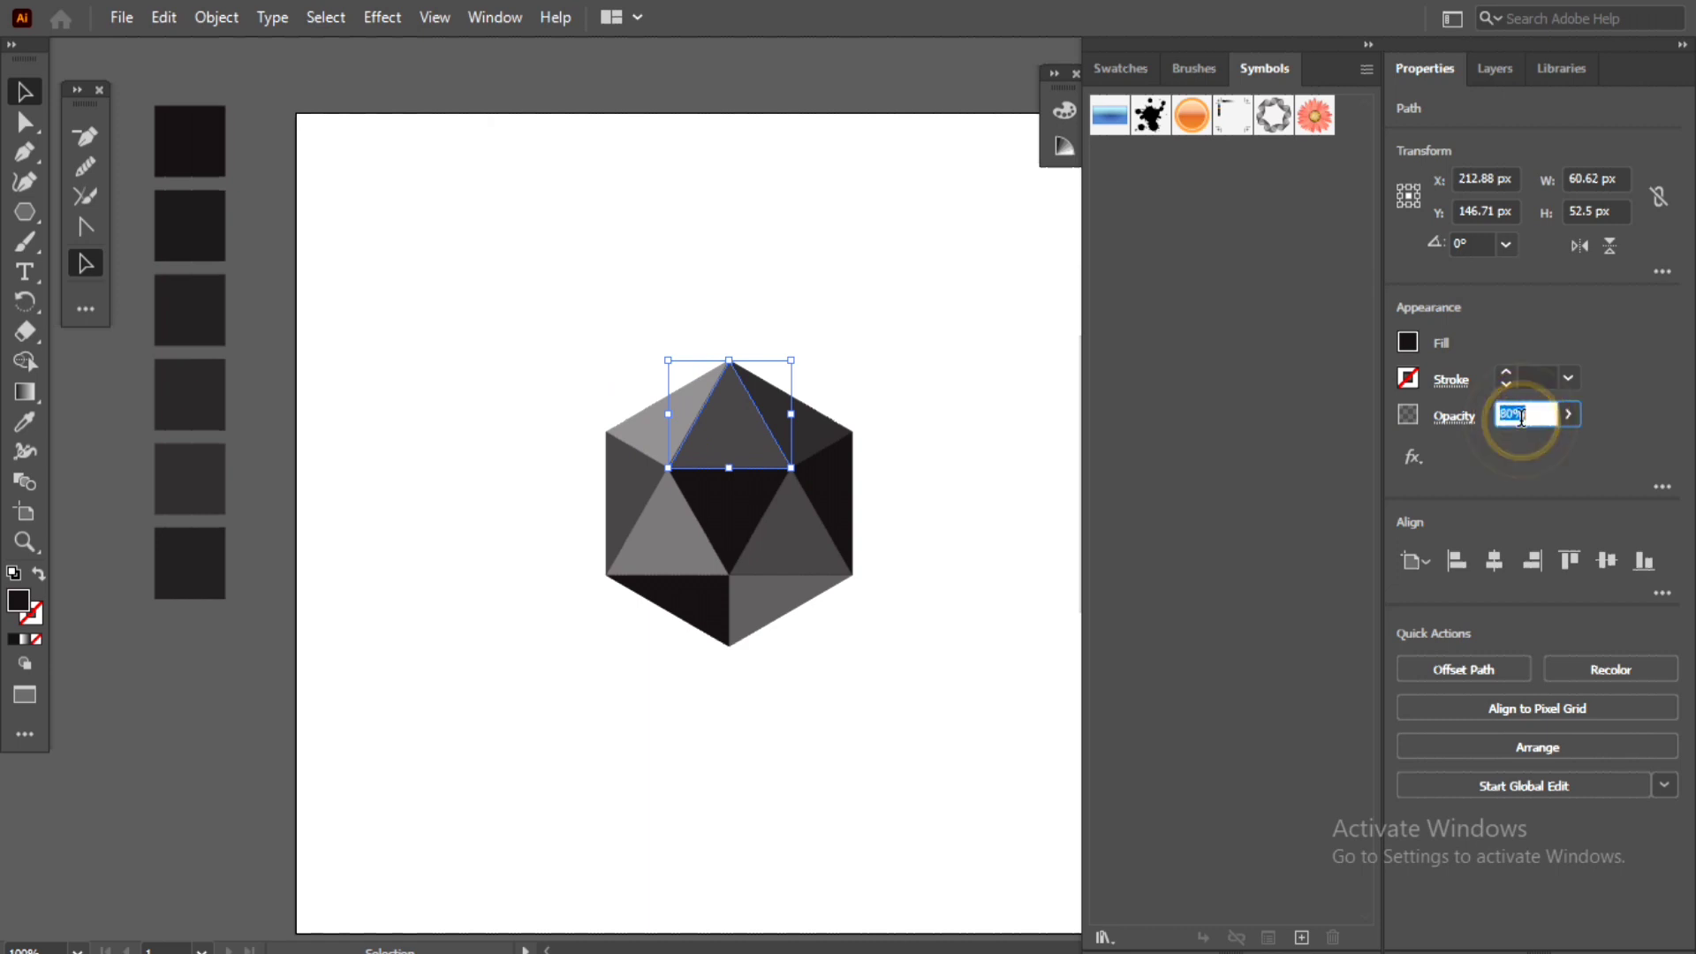
type("60")
key("Return")
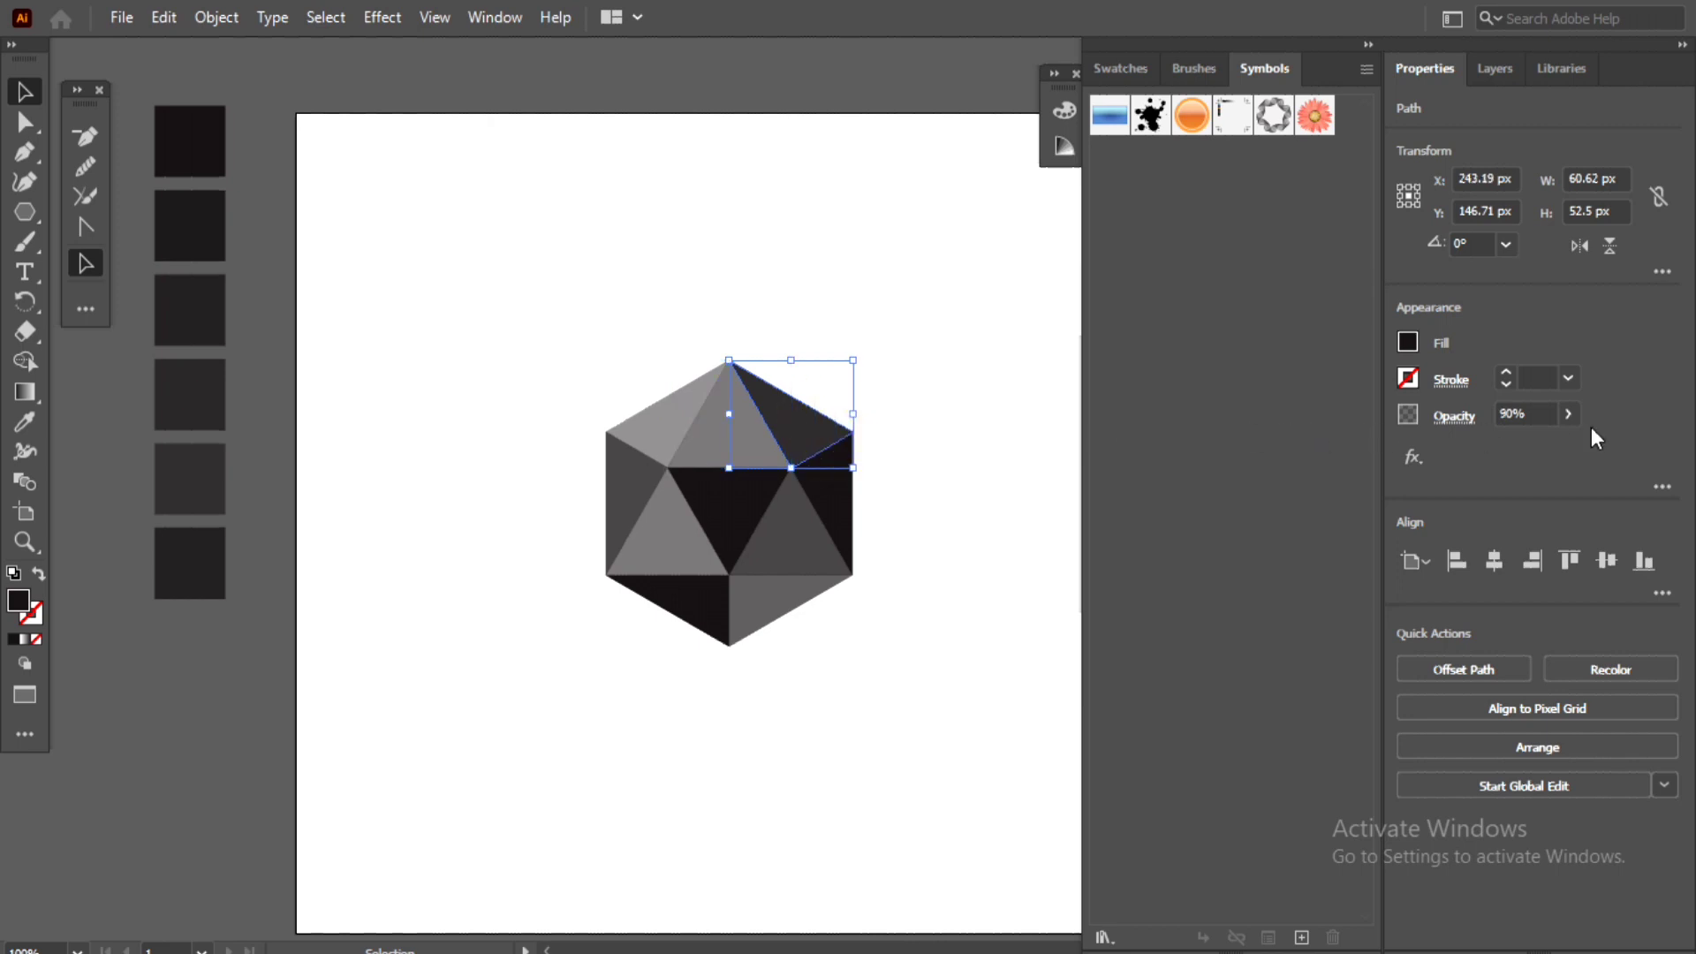
Re-enter 90% as the opacity of the hexagon's upper-right outer triangle
left_click(1512, 411)
type("7")
key("BackSpace")
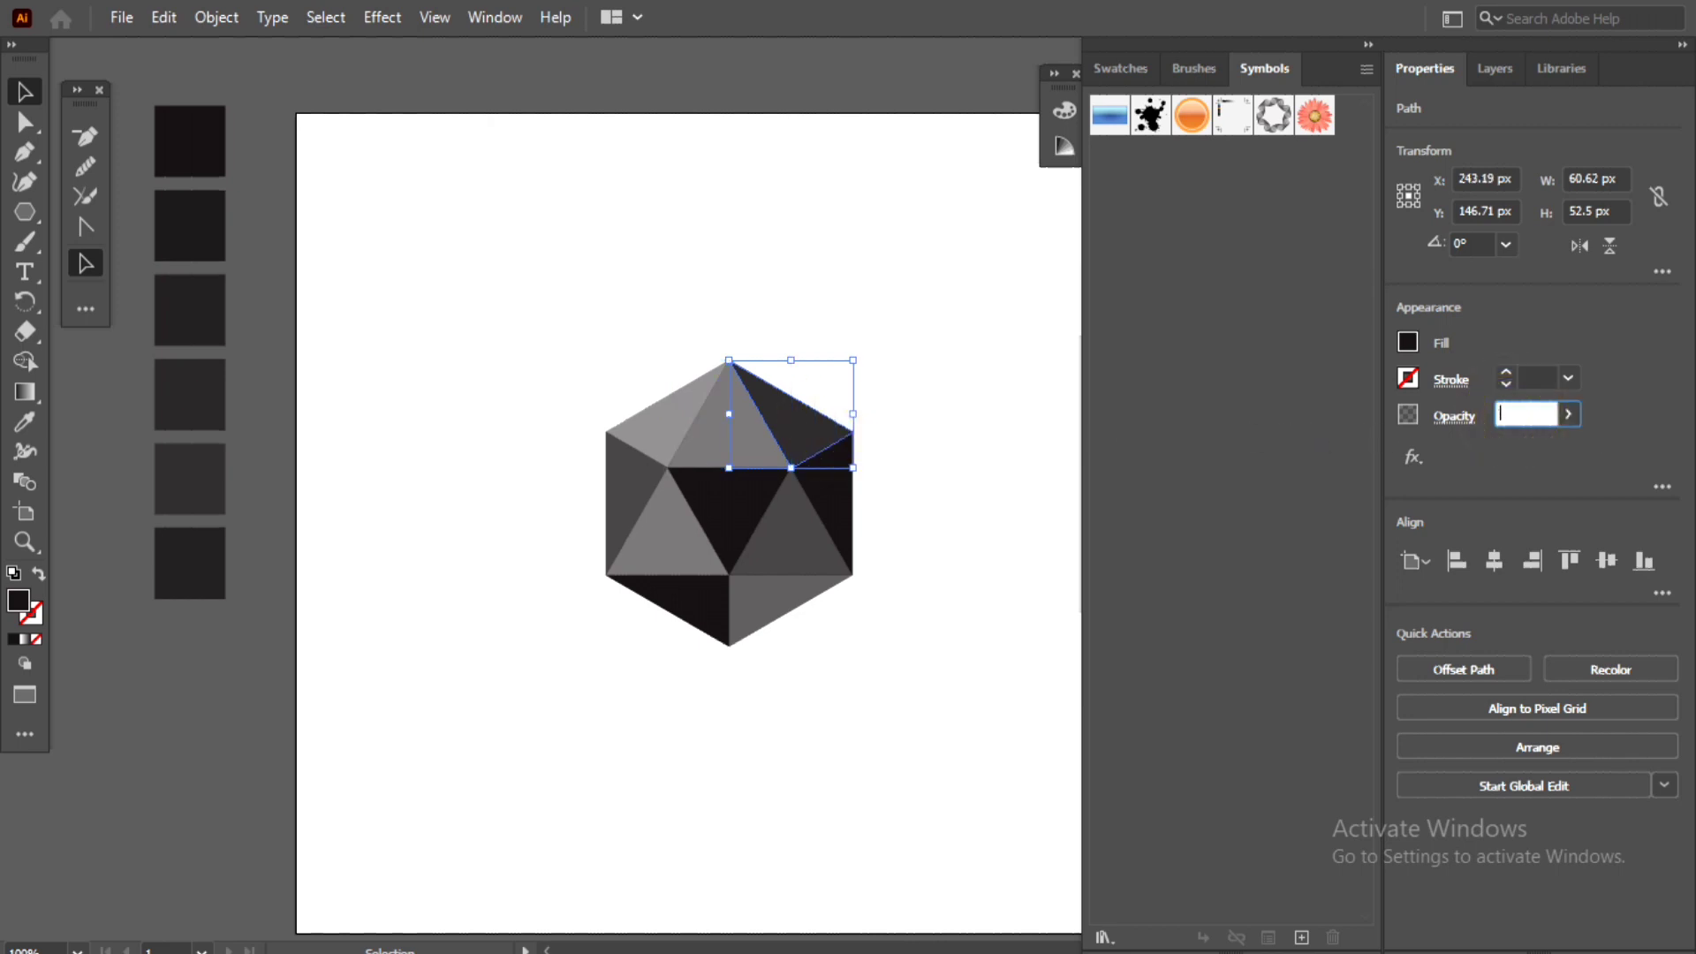
type("90")
key("Return")
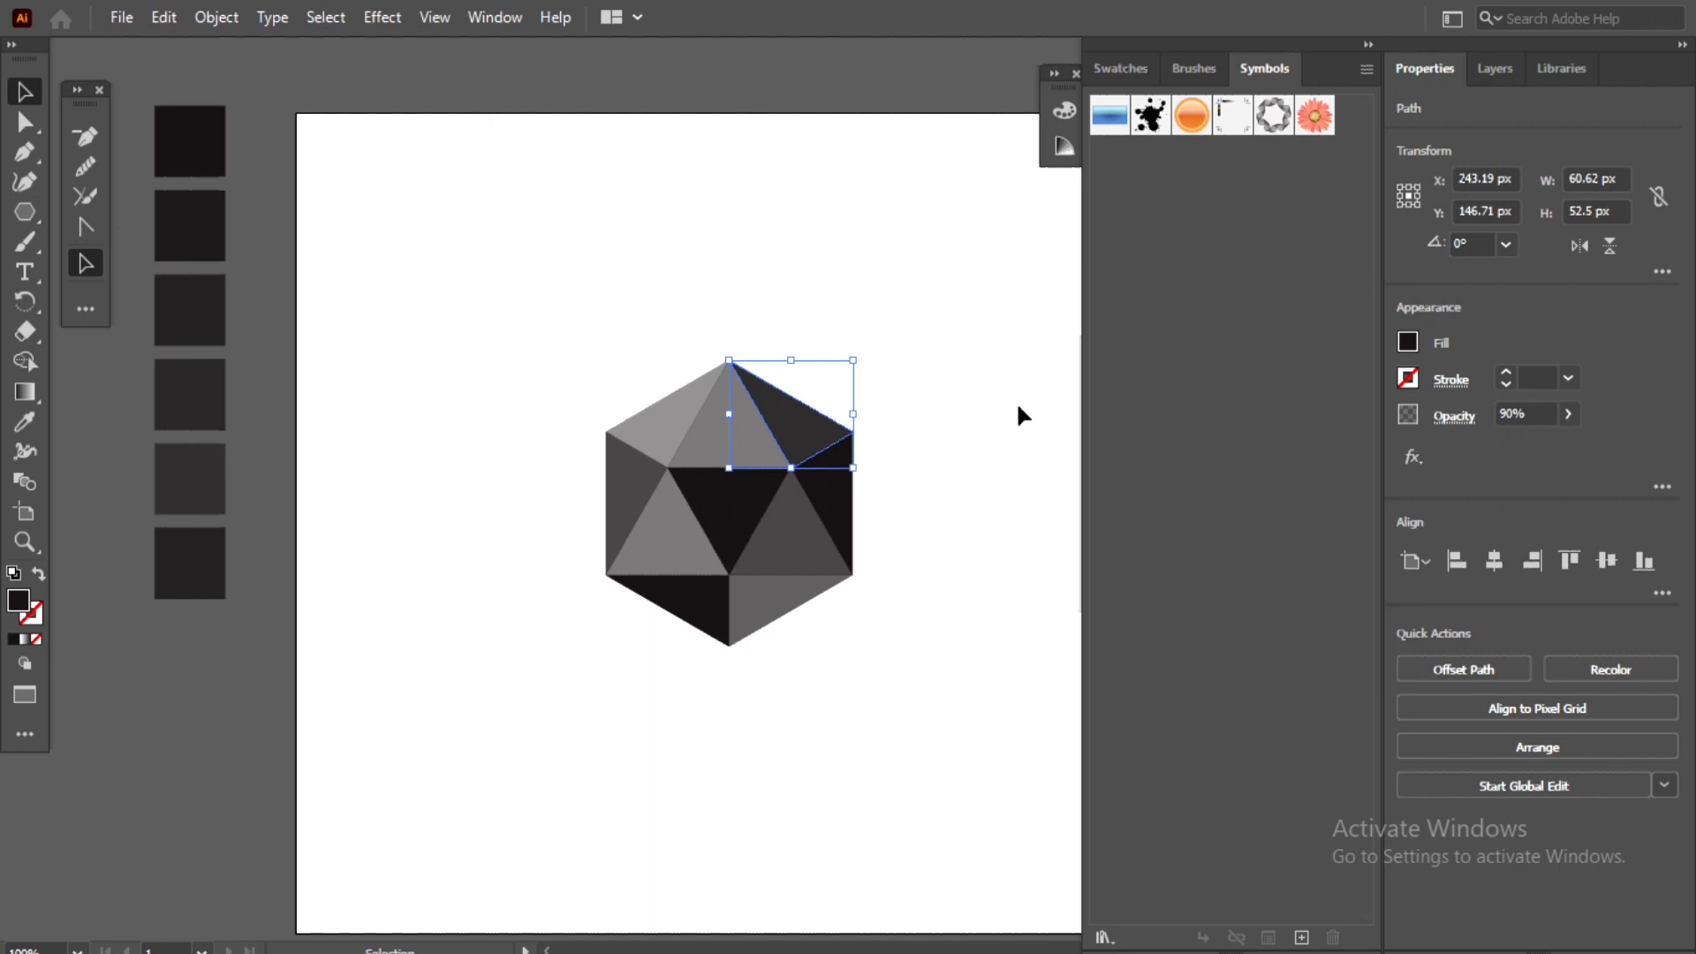
Set the opacity of the narrow triangle along the hexagon's left edge to 60%
left_click(629, 487)
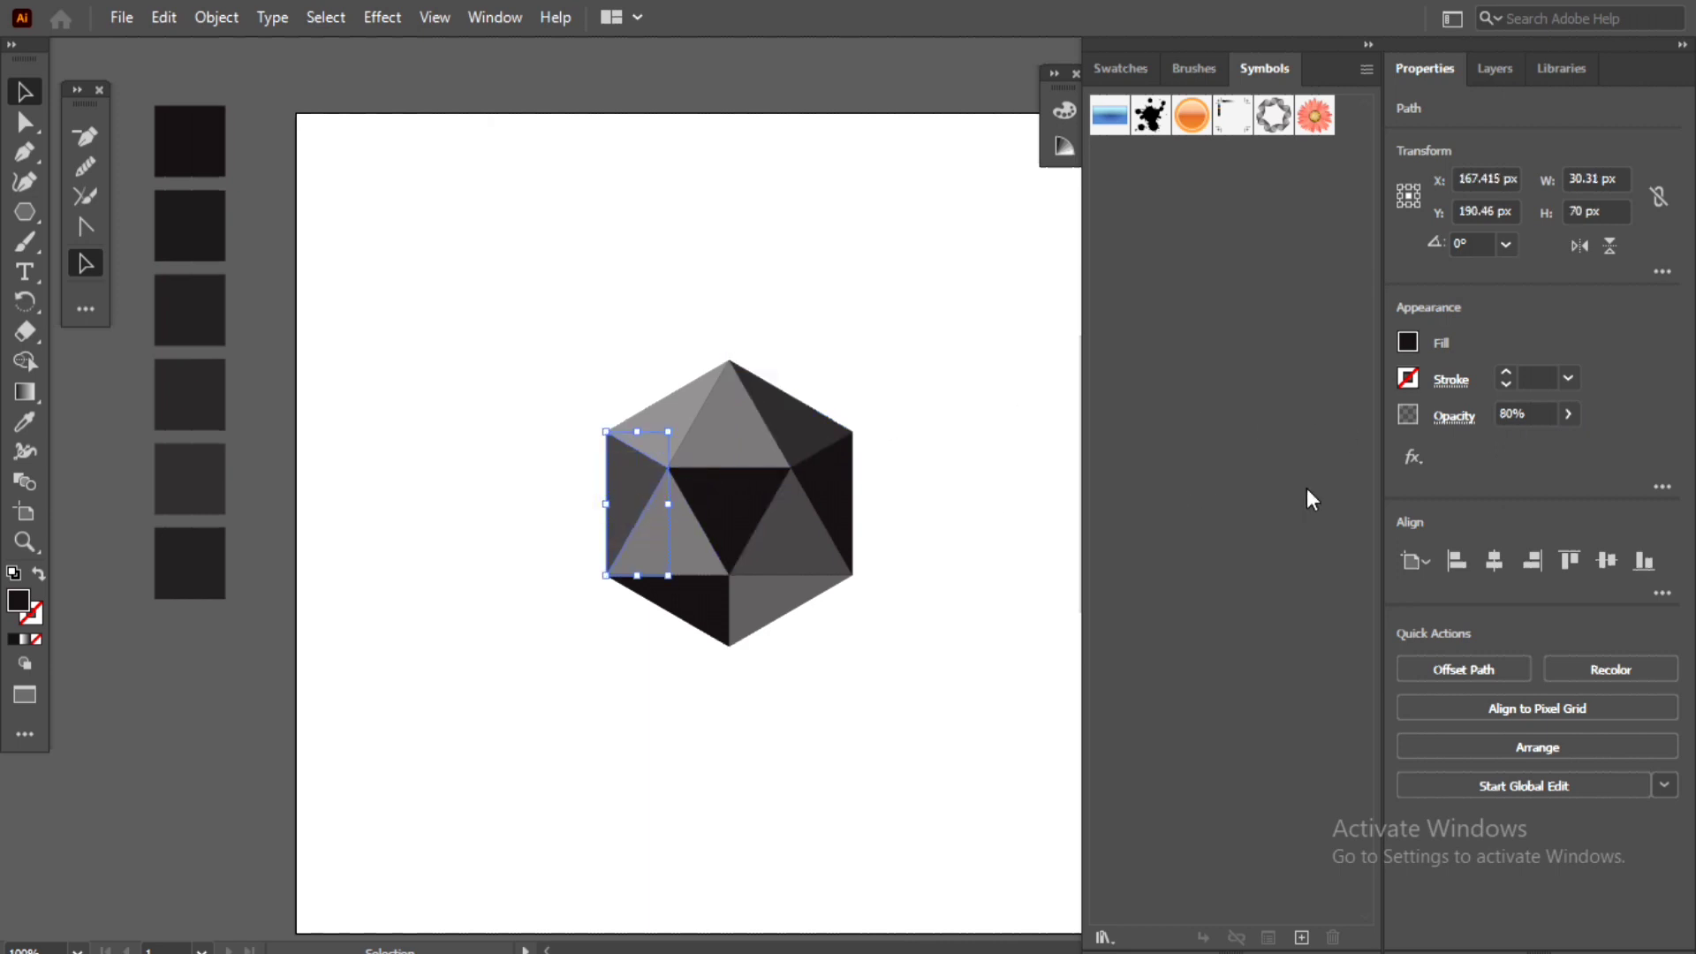
left_click(1516, 413)
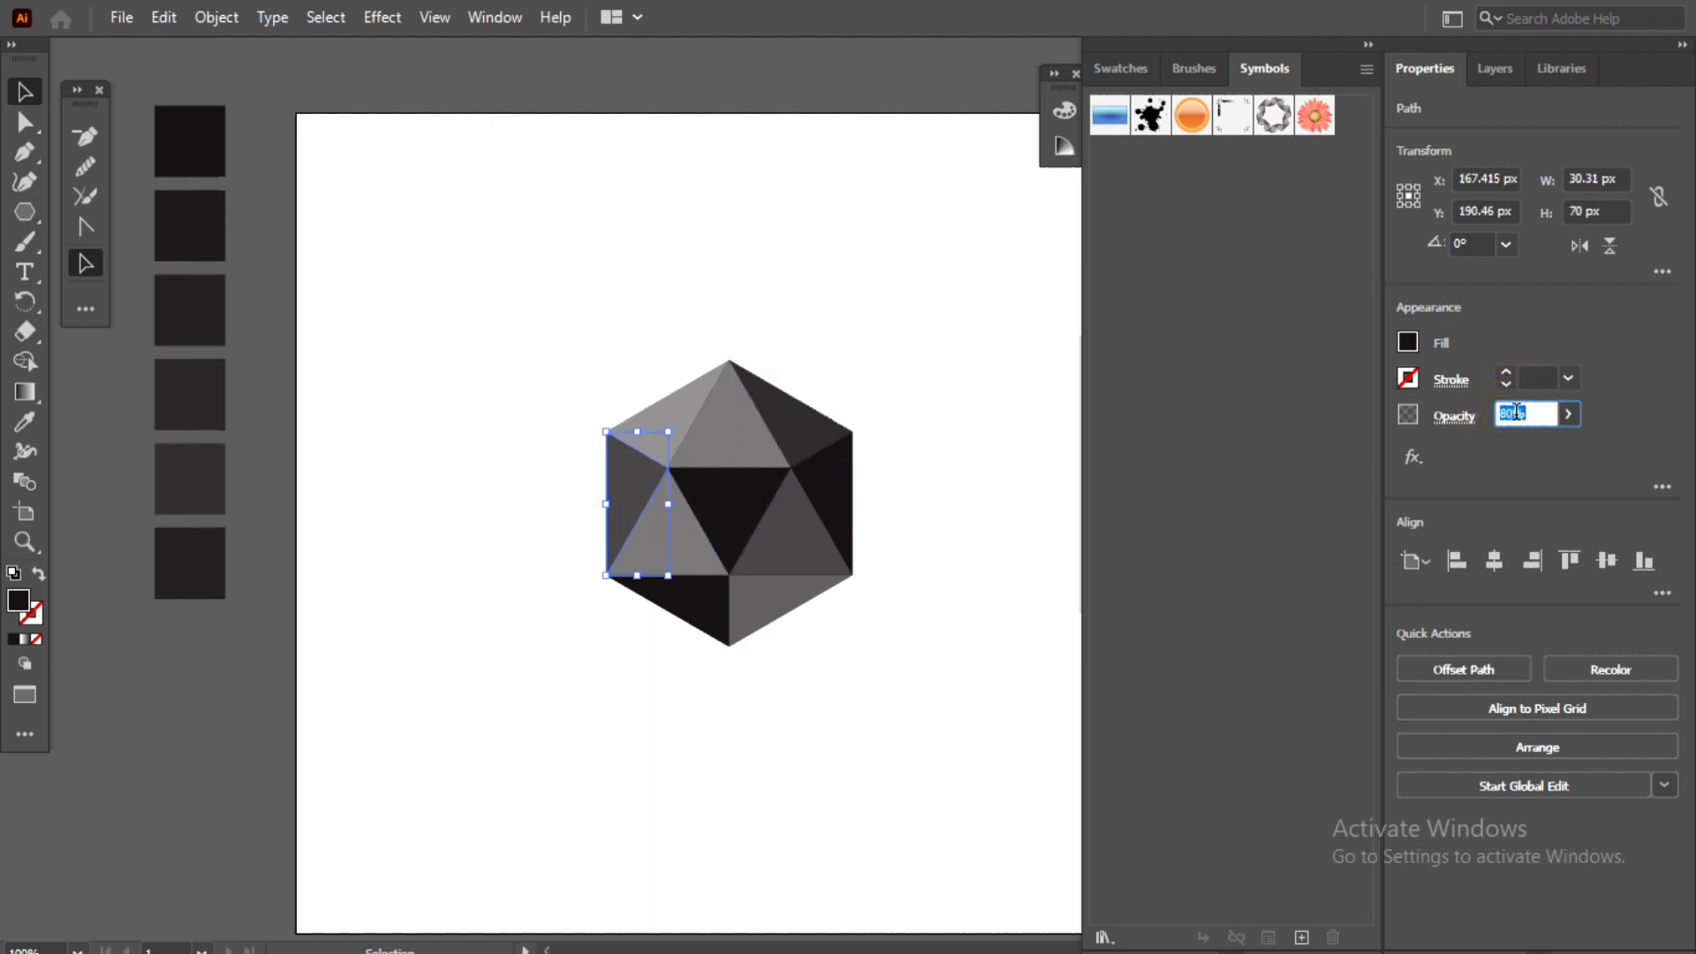
type("60")
key("Return")
Set the opacity of the lower-left triangle beside the central inverted one to 80%
left_click(672, 542)
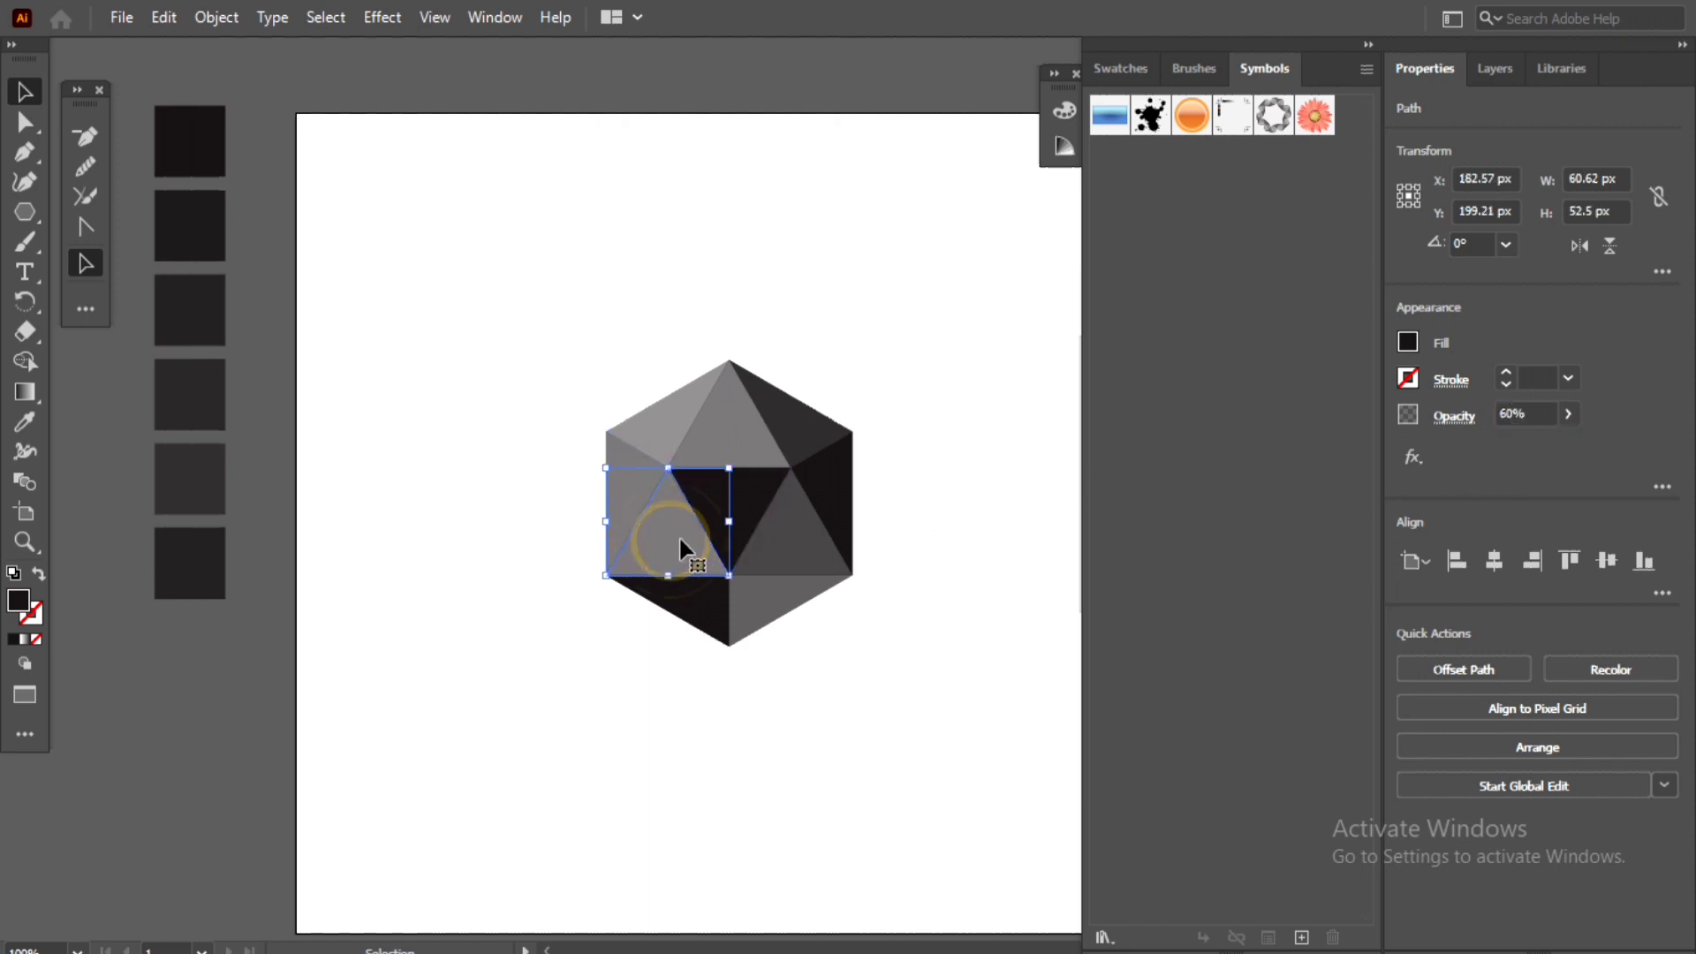
left_click(1506, 414)
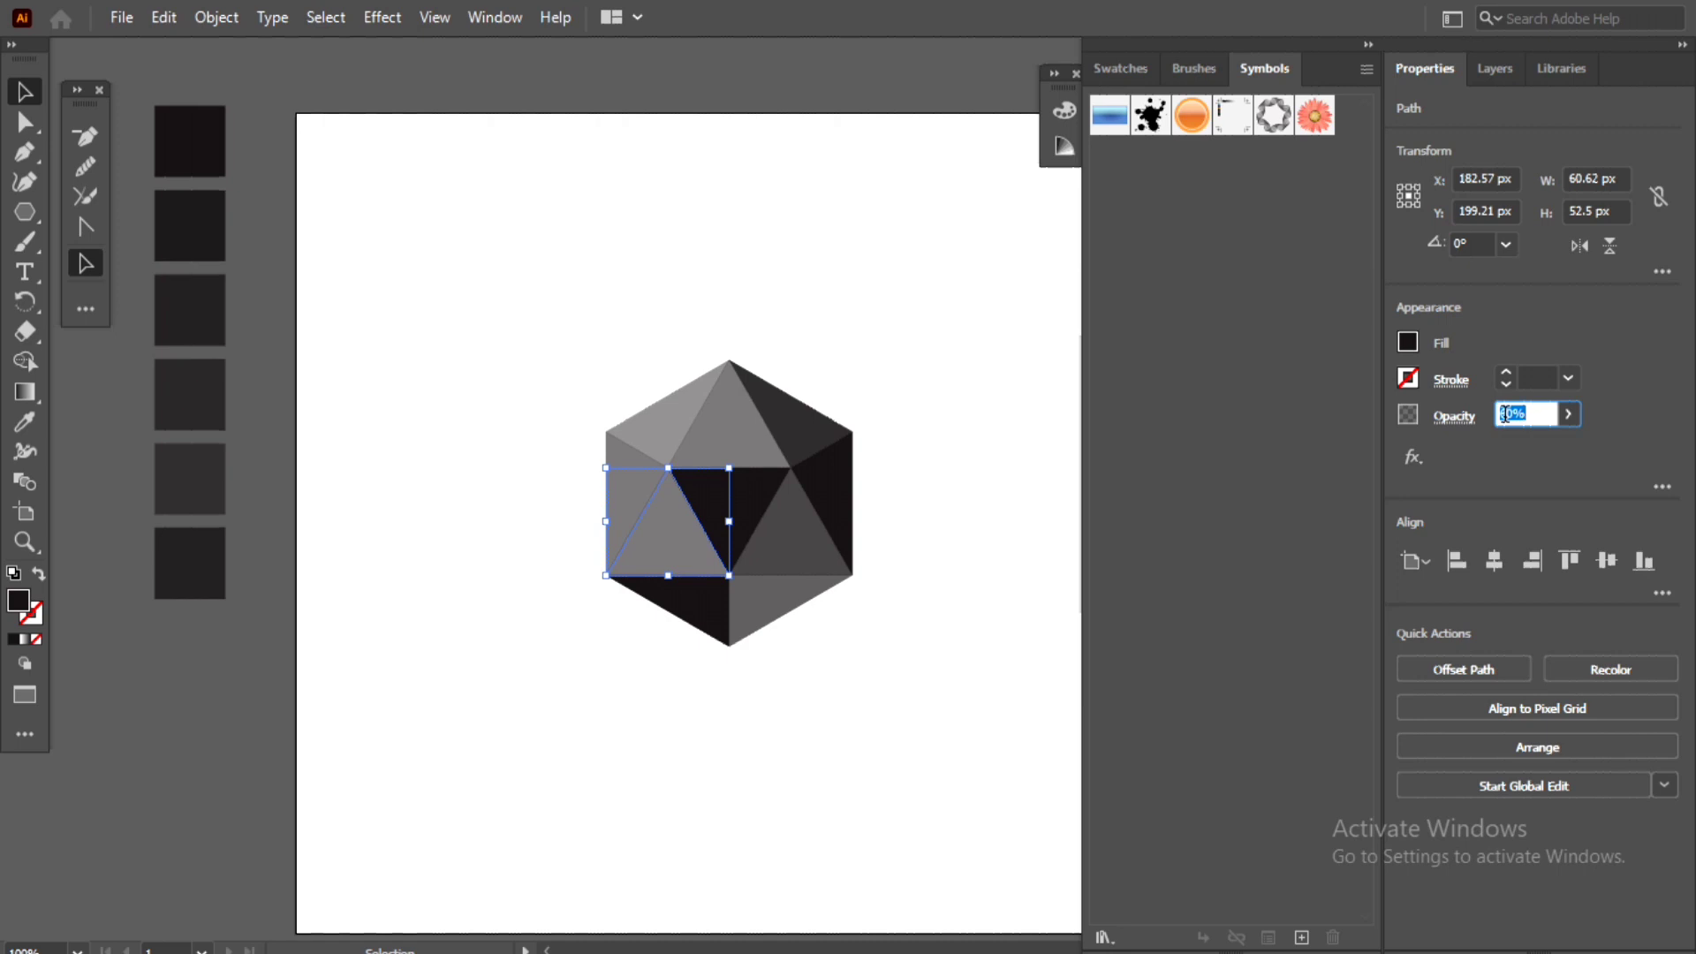
type("70")
key("BackSpace")
key("BackSpace")
type("80")
key("Return")
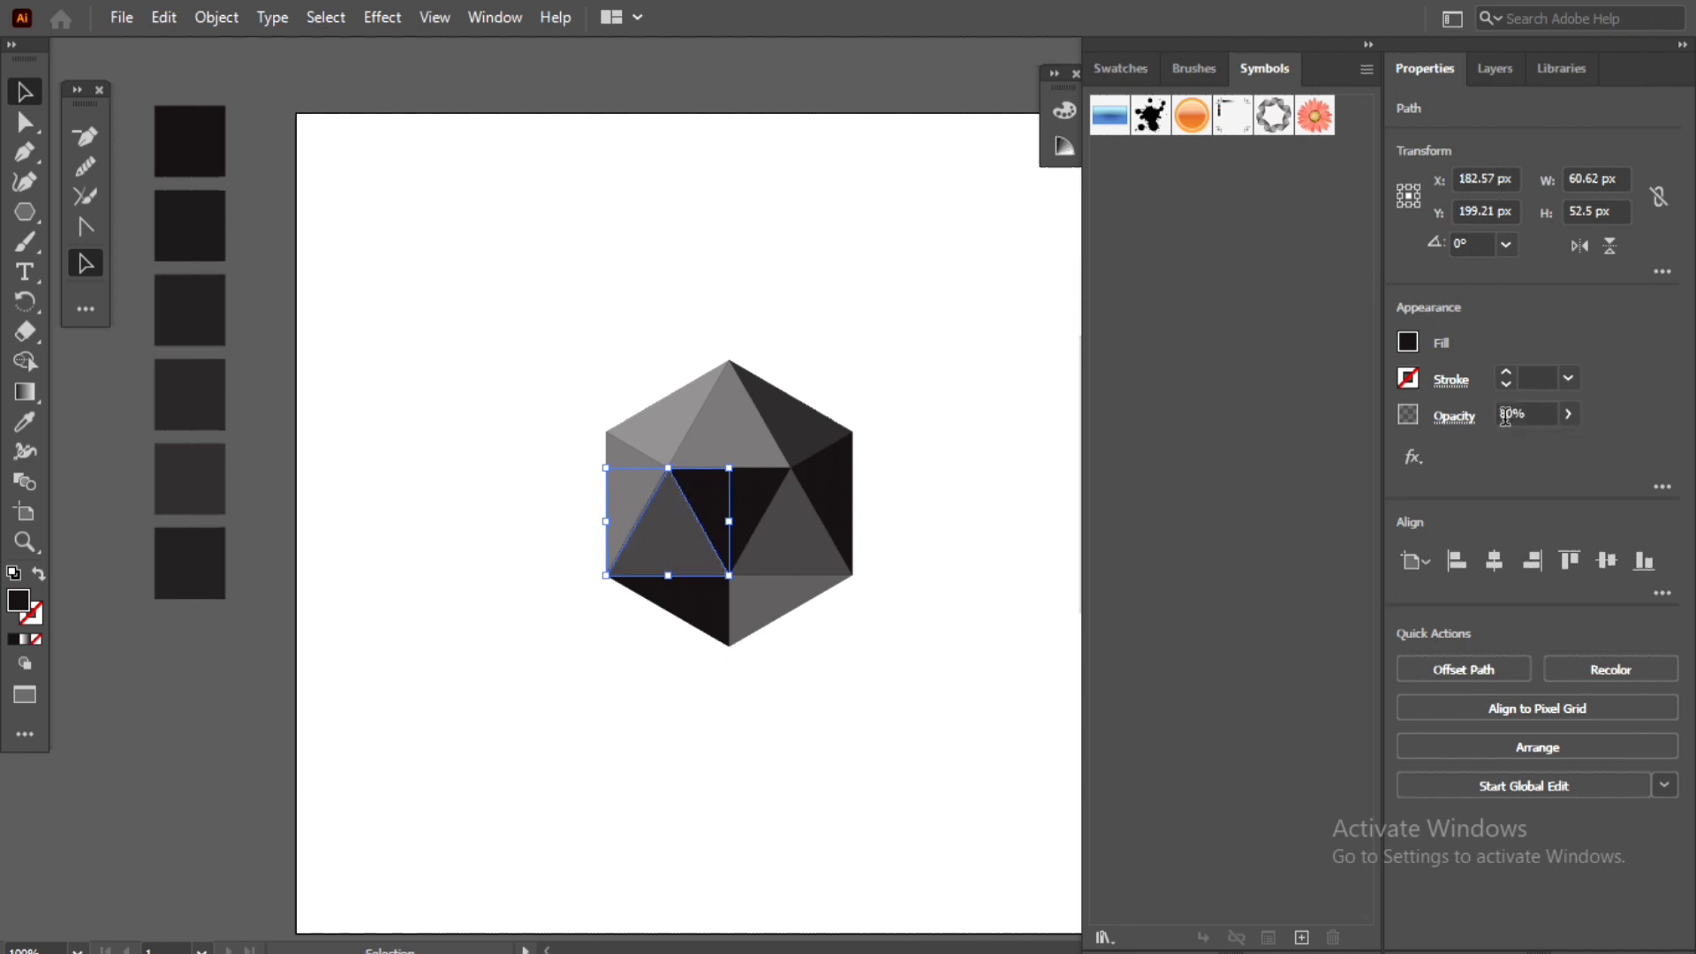
Set the opacity of the lower-right triangle beside the central inverted one to 90%
left_click(776, 527)
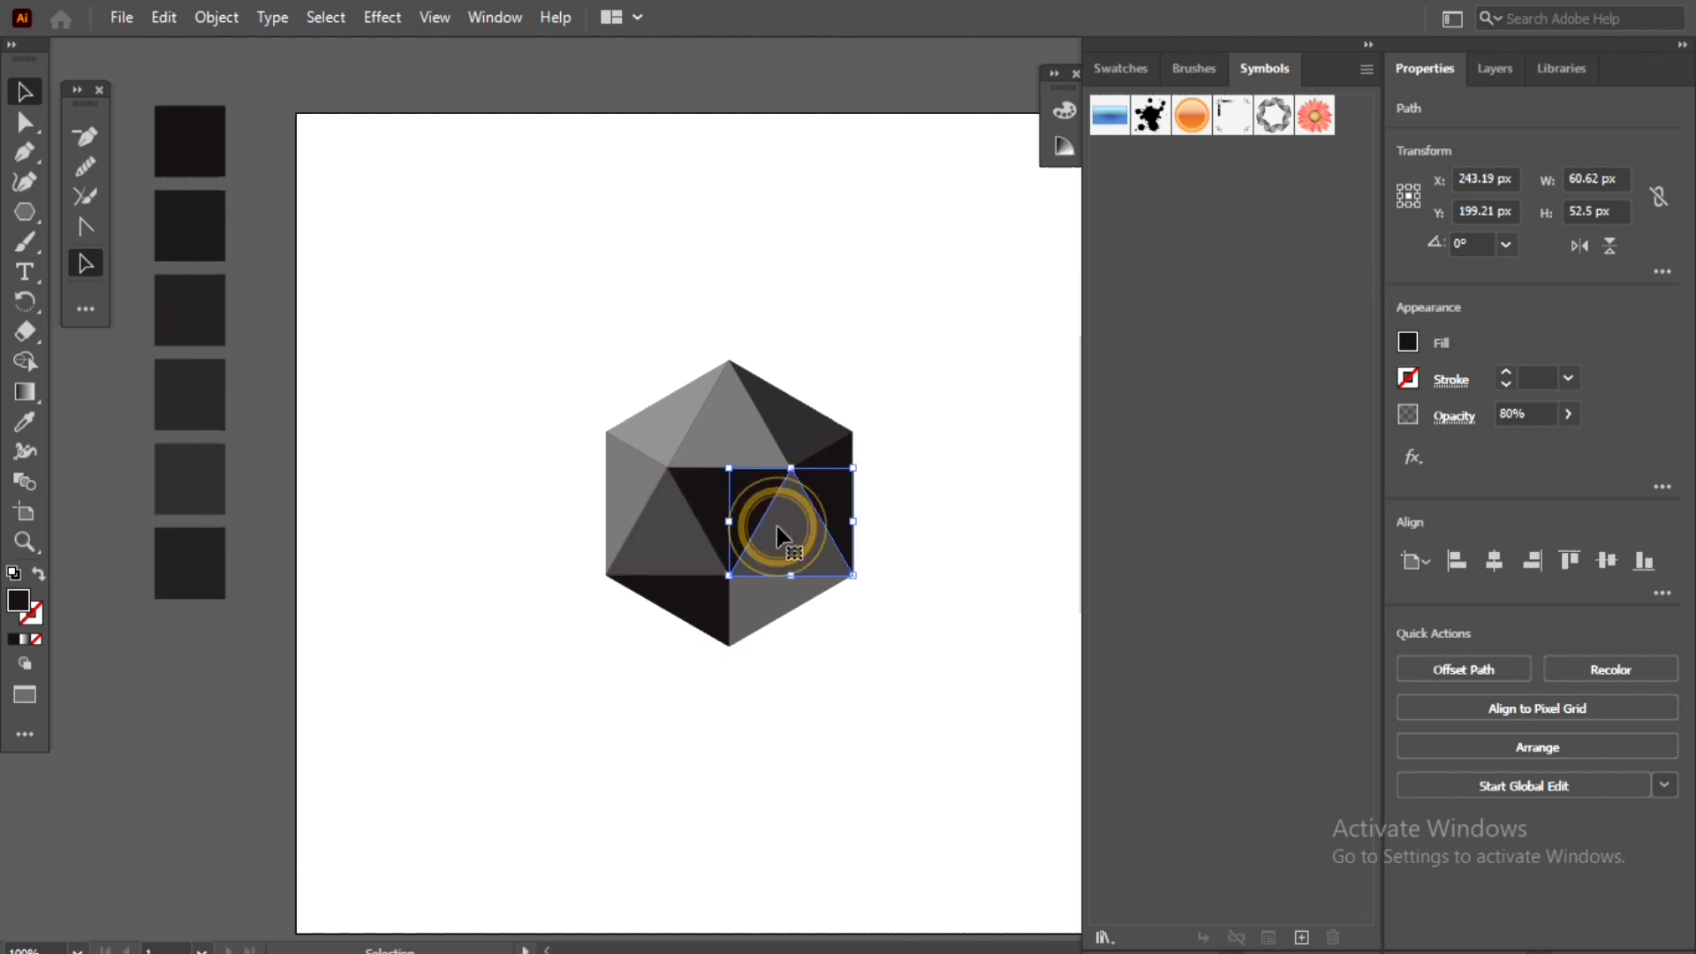
left_click(1511, 415)
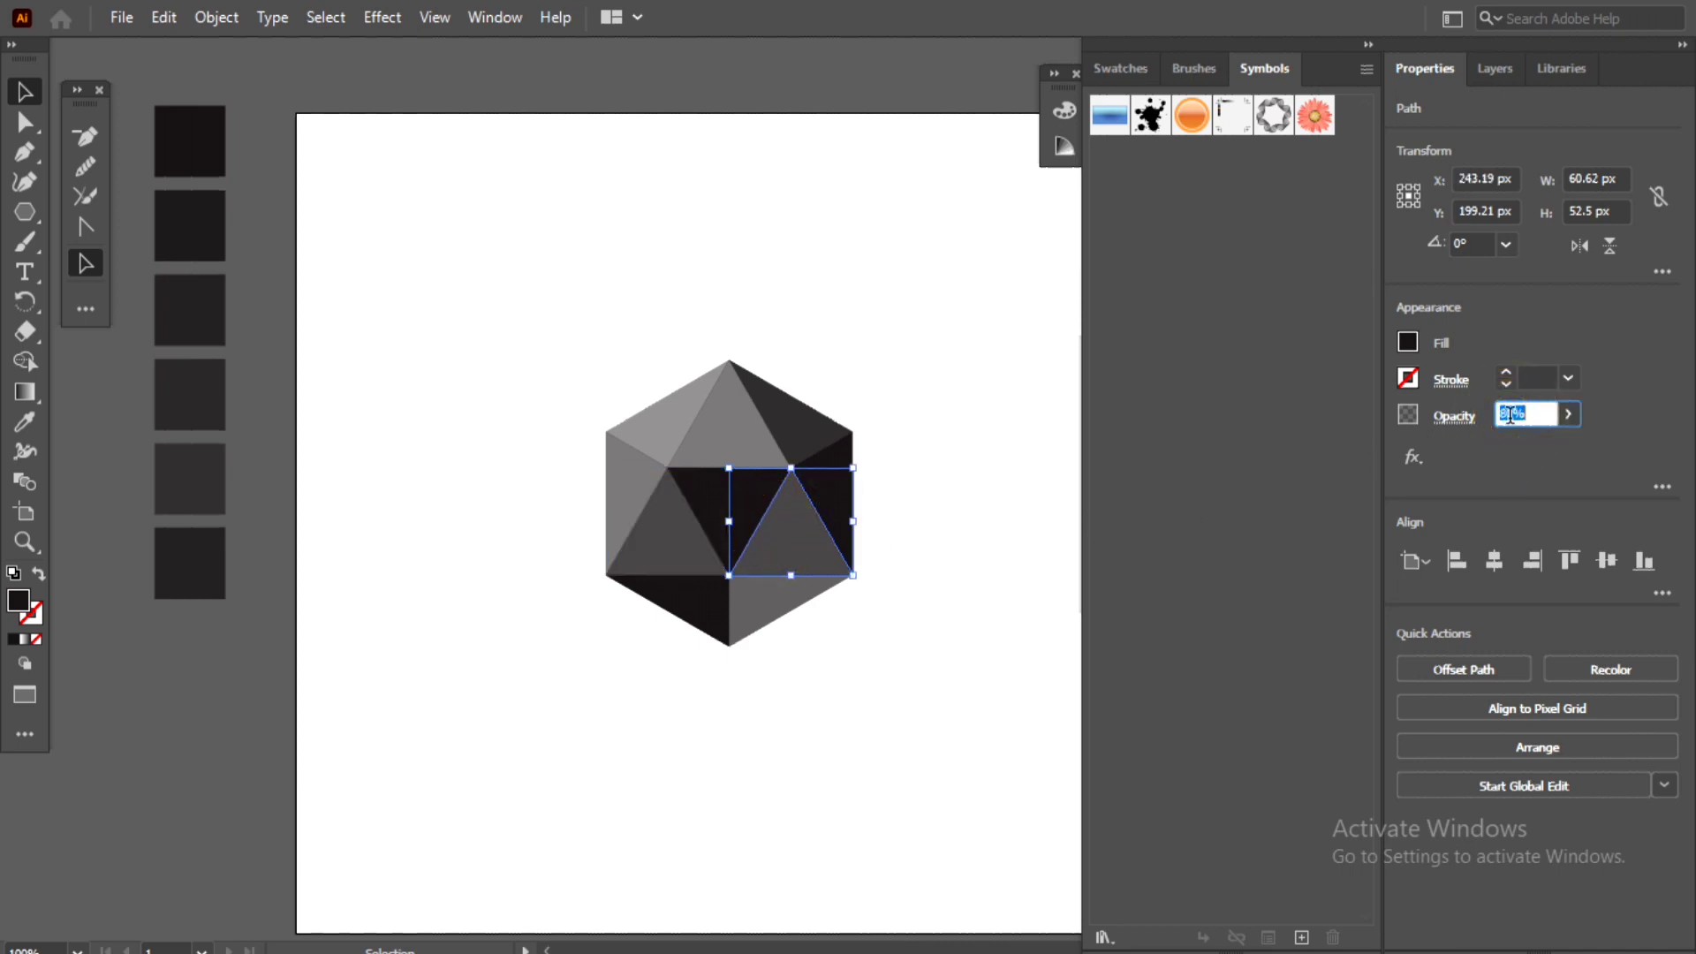
type("90")
key("Return")
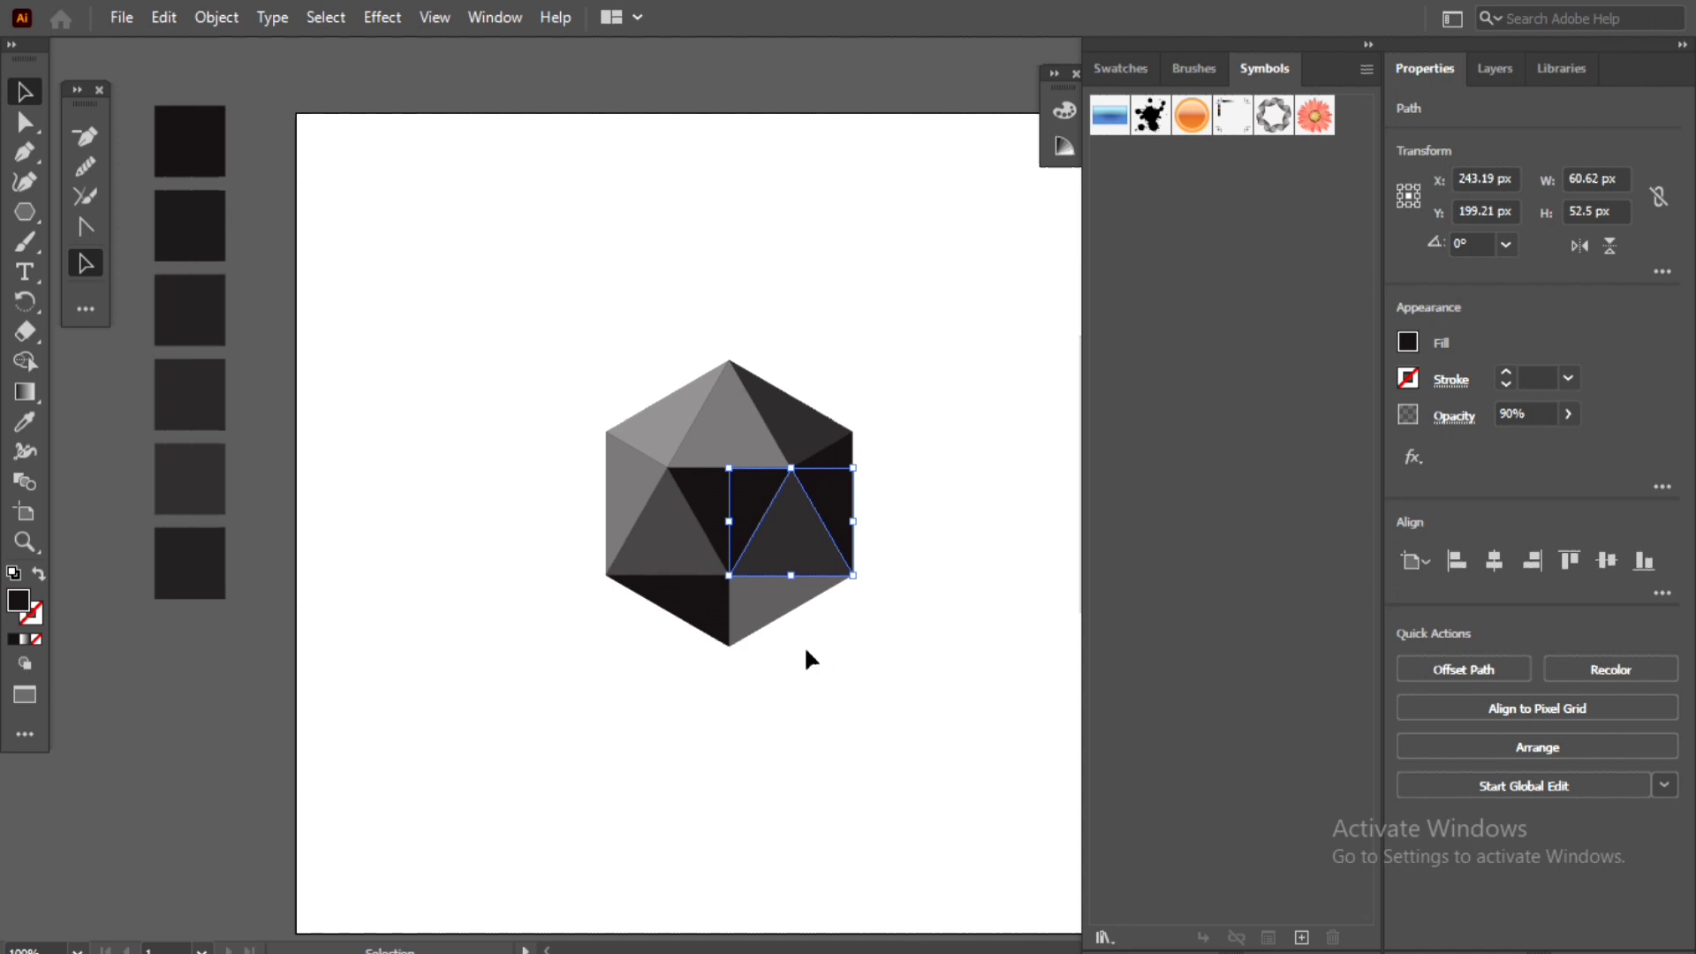
left_click(818, 668)
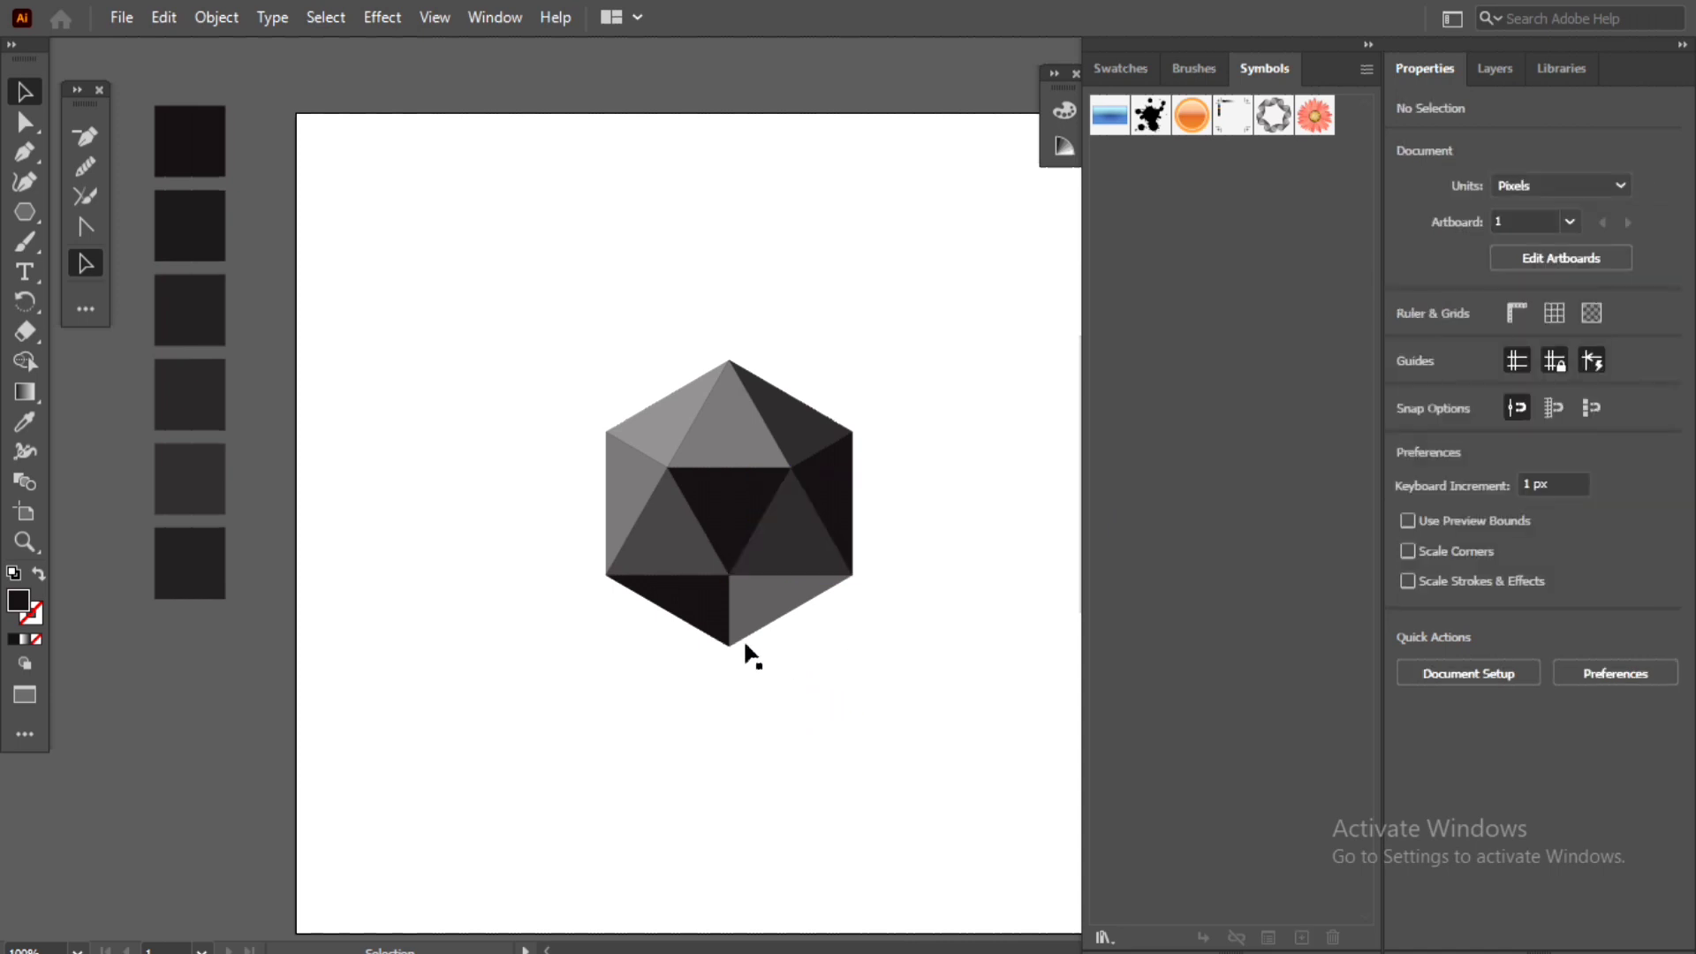
Set the opacity of the hexagon's bottom-left outer triangle to 90%
left_click(695, 618)
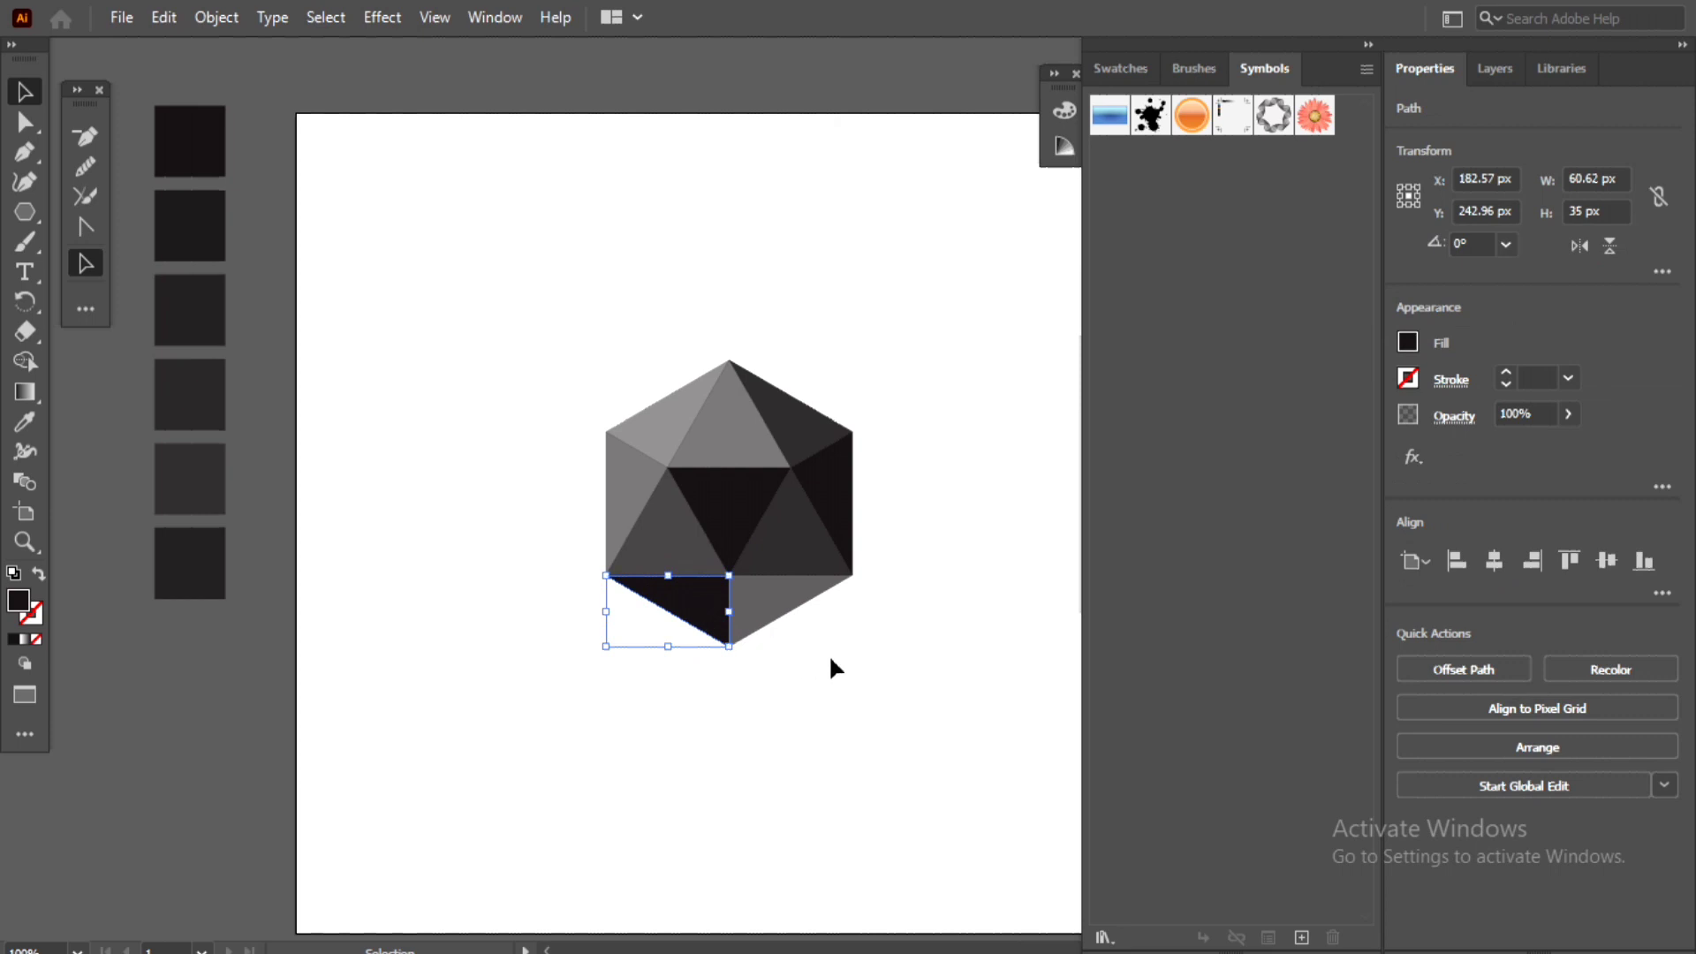
left_click(1516, 413)
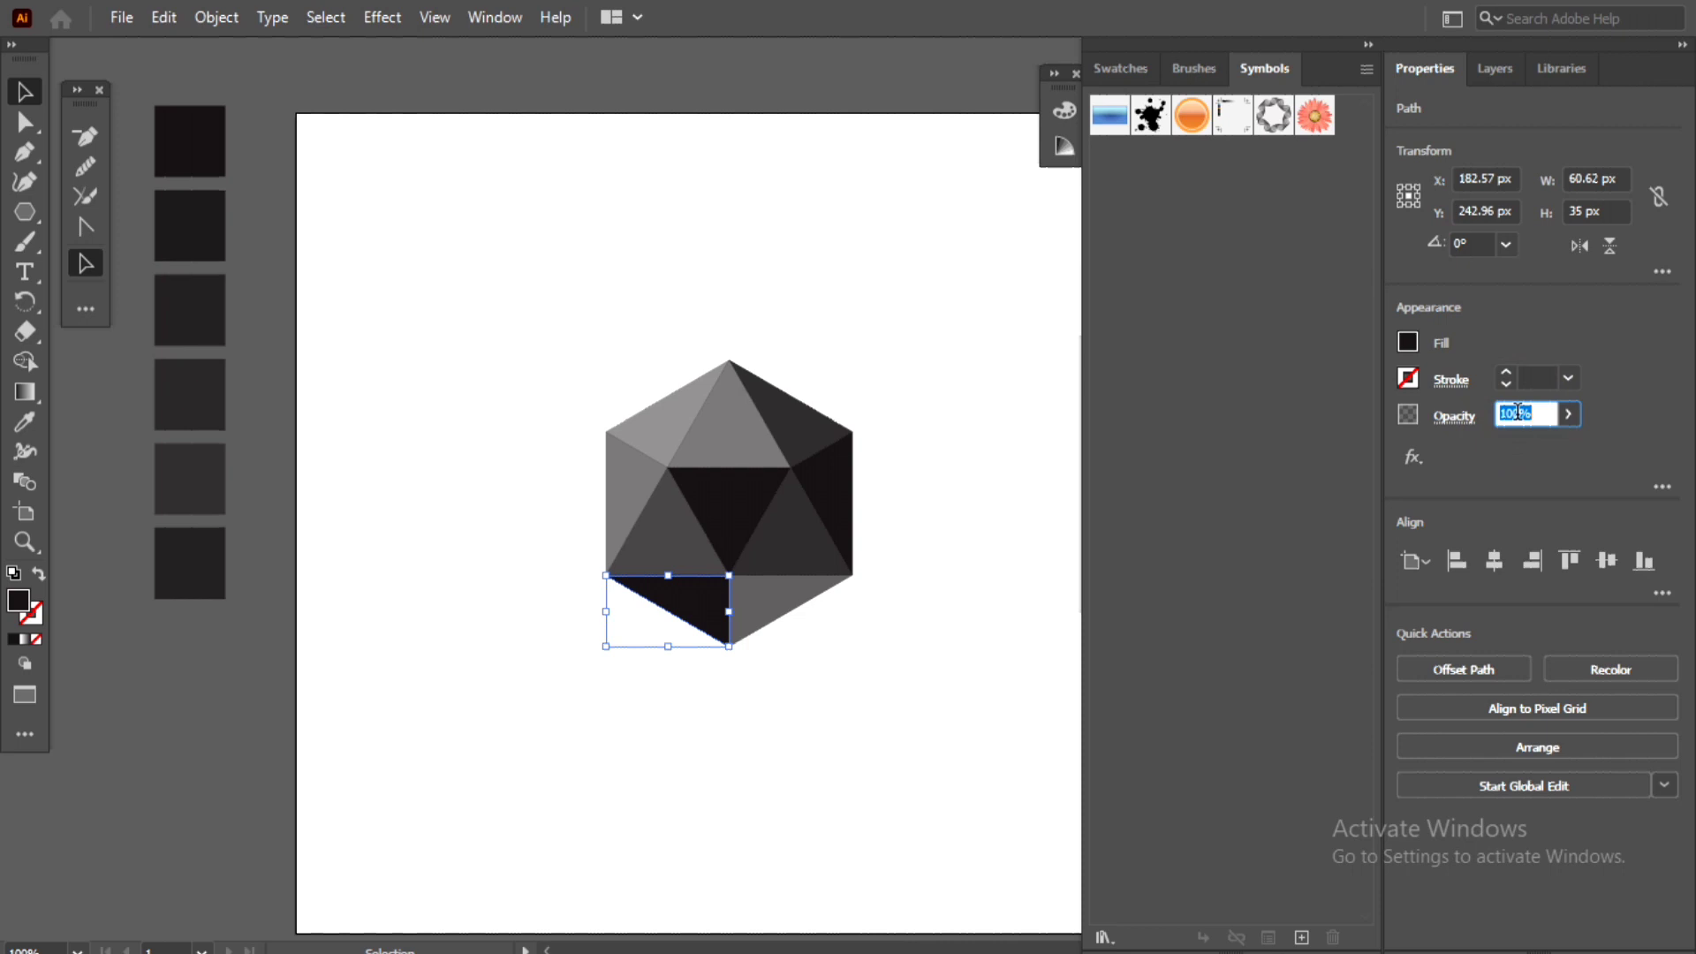
type("90")
key("Return")
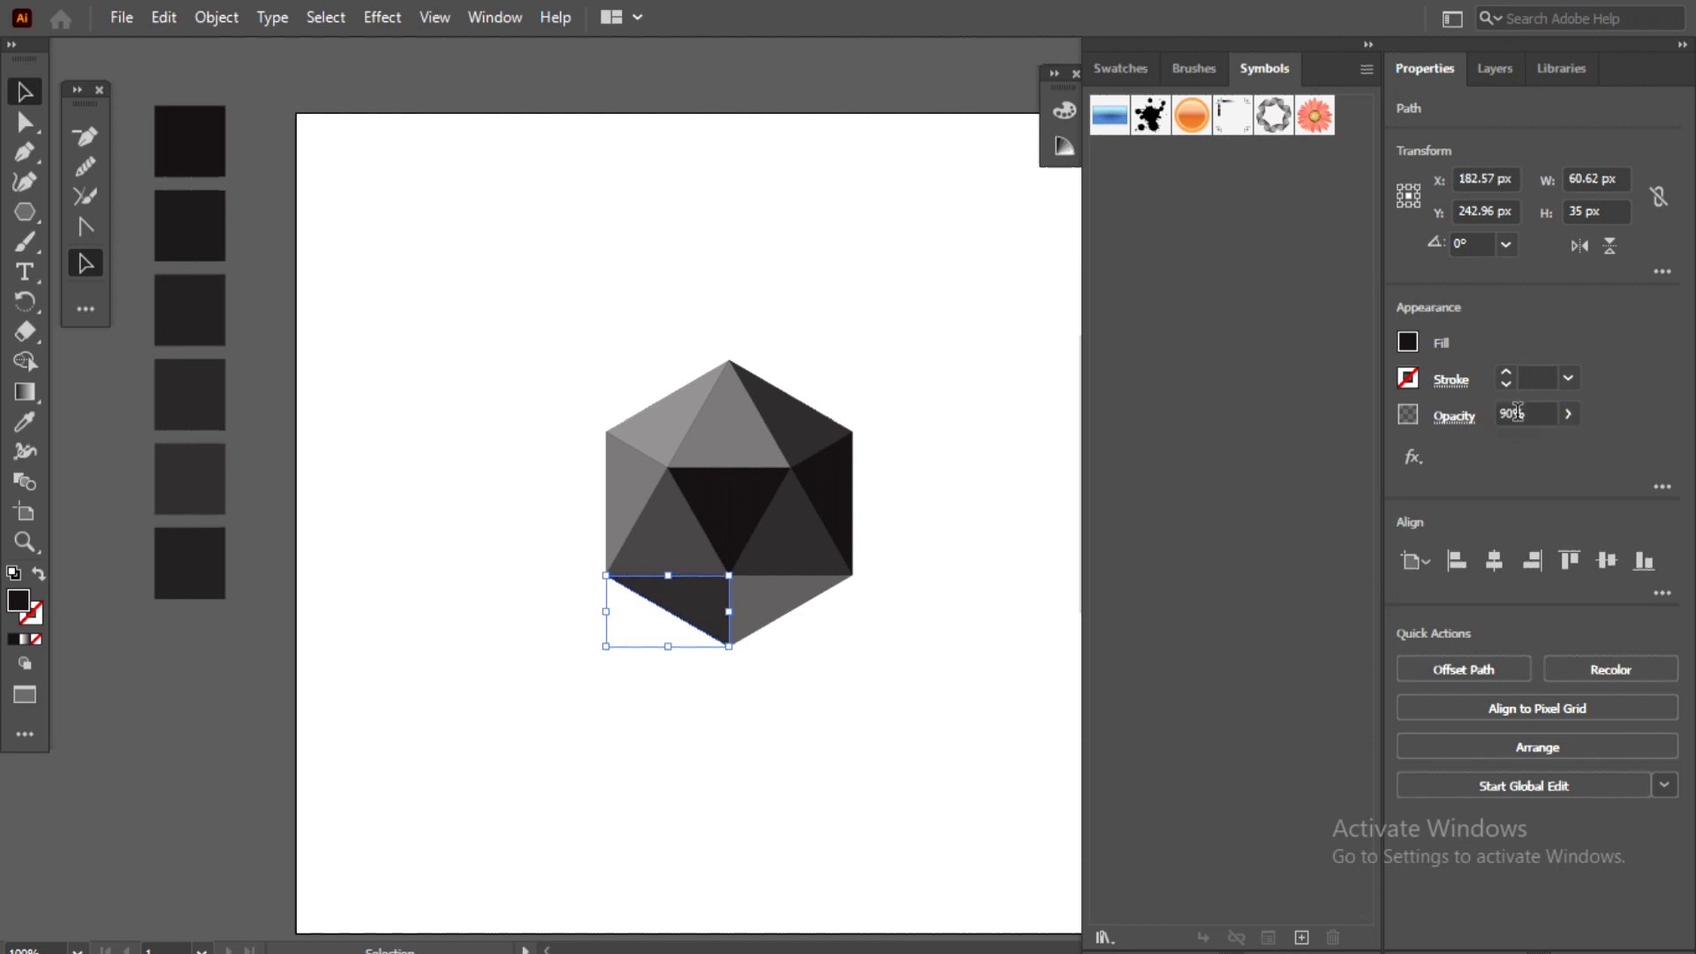
Set the opacity of the hexagon's bottom-right outer triangle to 100% and deselect it
left_click(765, 612)
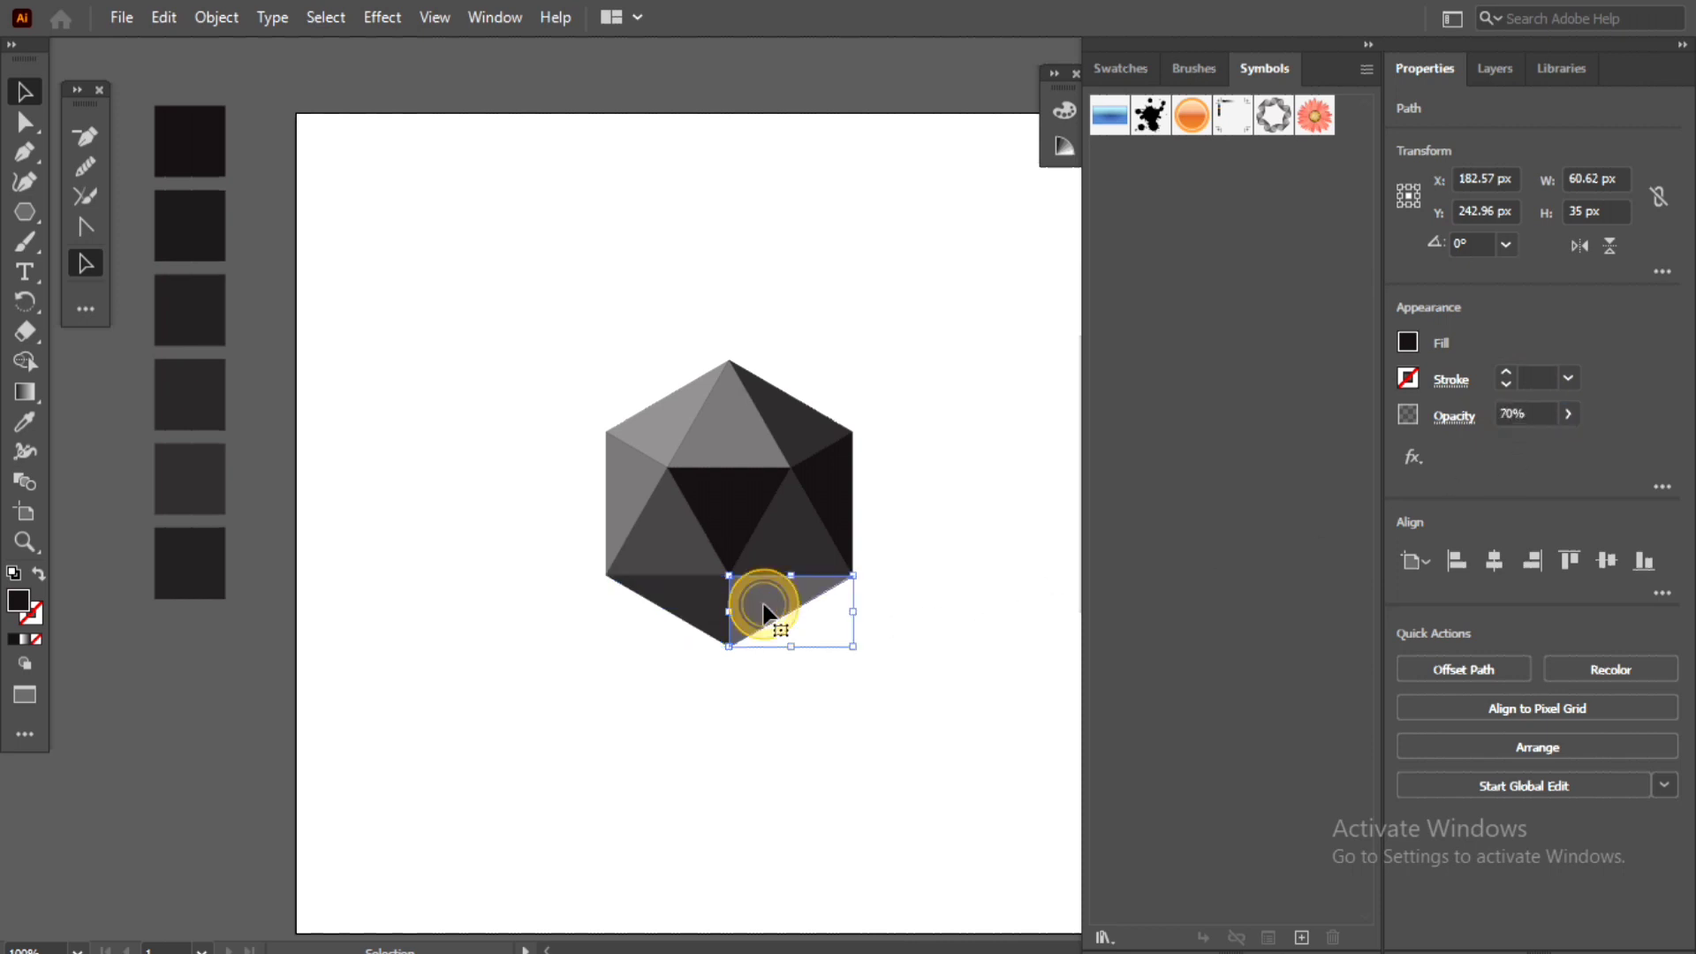
left_click(1513, 411)
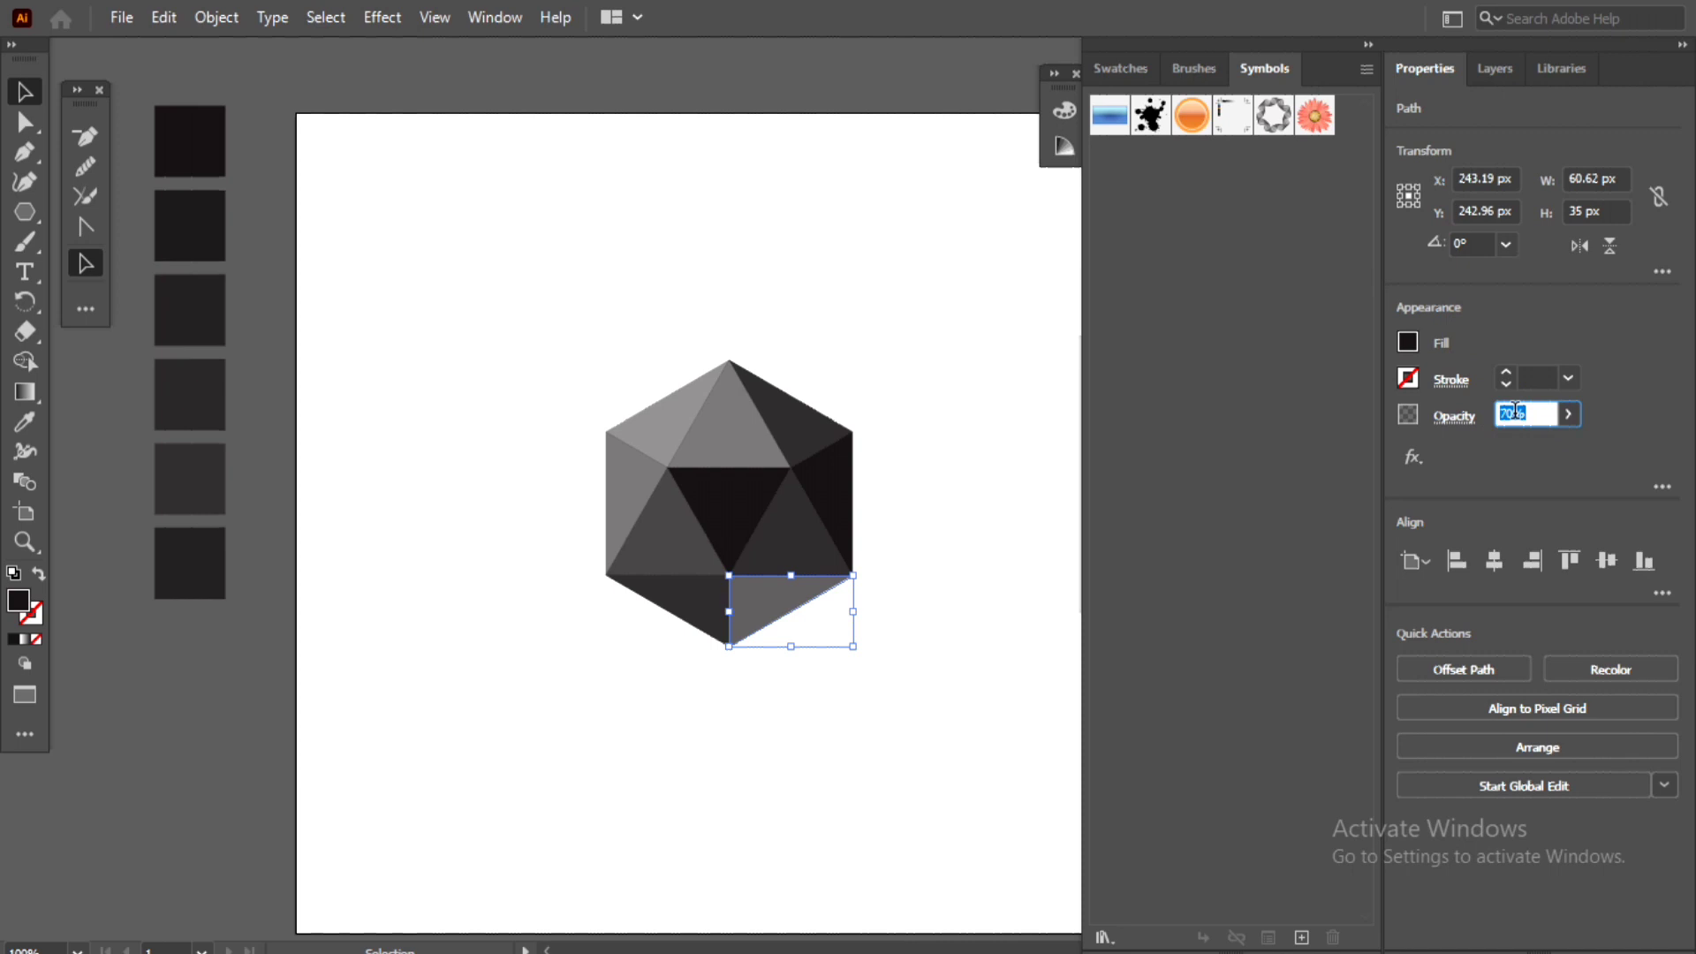
type("100")
key("Return")
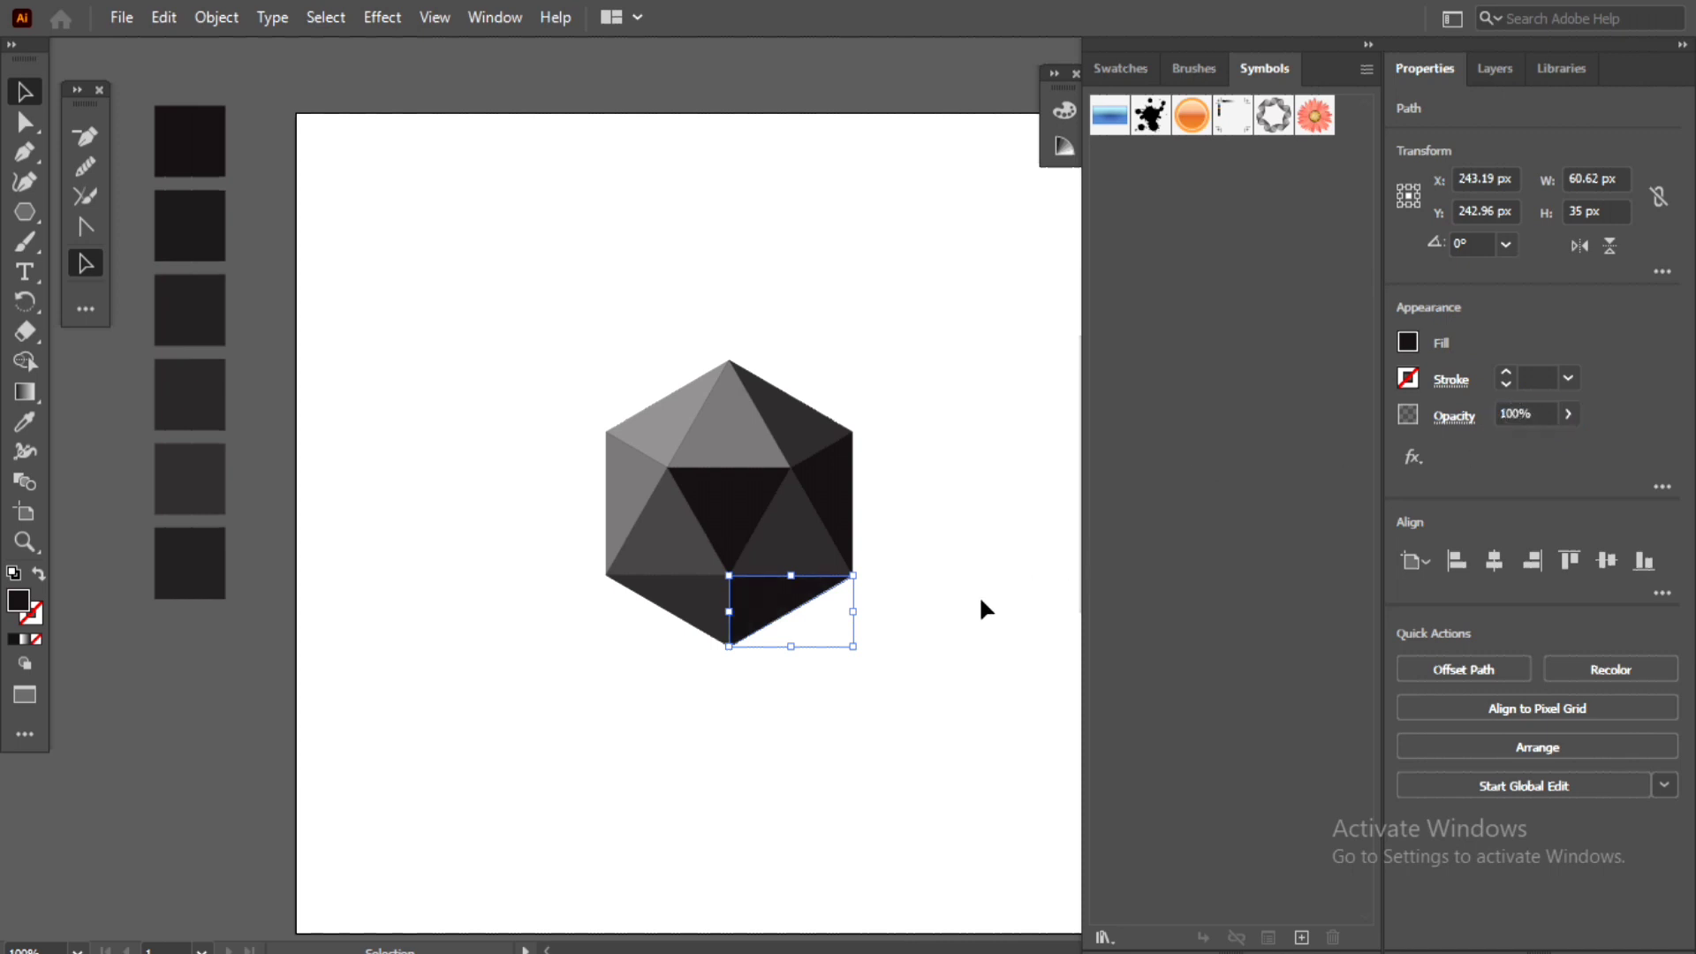
left_click(960, 608)
Enlarge the whole hexagon about its centre and delete the column of dark sample squares beside the artboard
left_click_drag(569, 297, 930, 728)
left_click_drag(150, 99, 252, 639)
key("Delete")
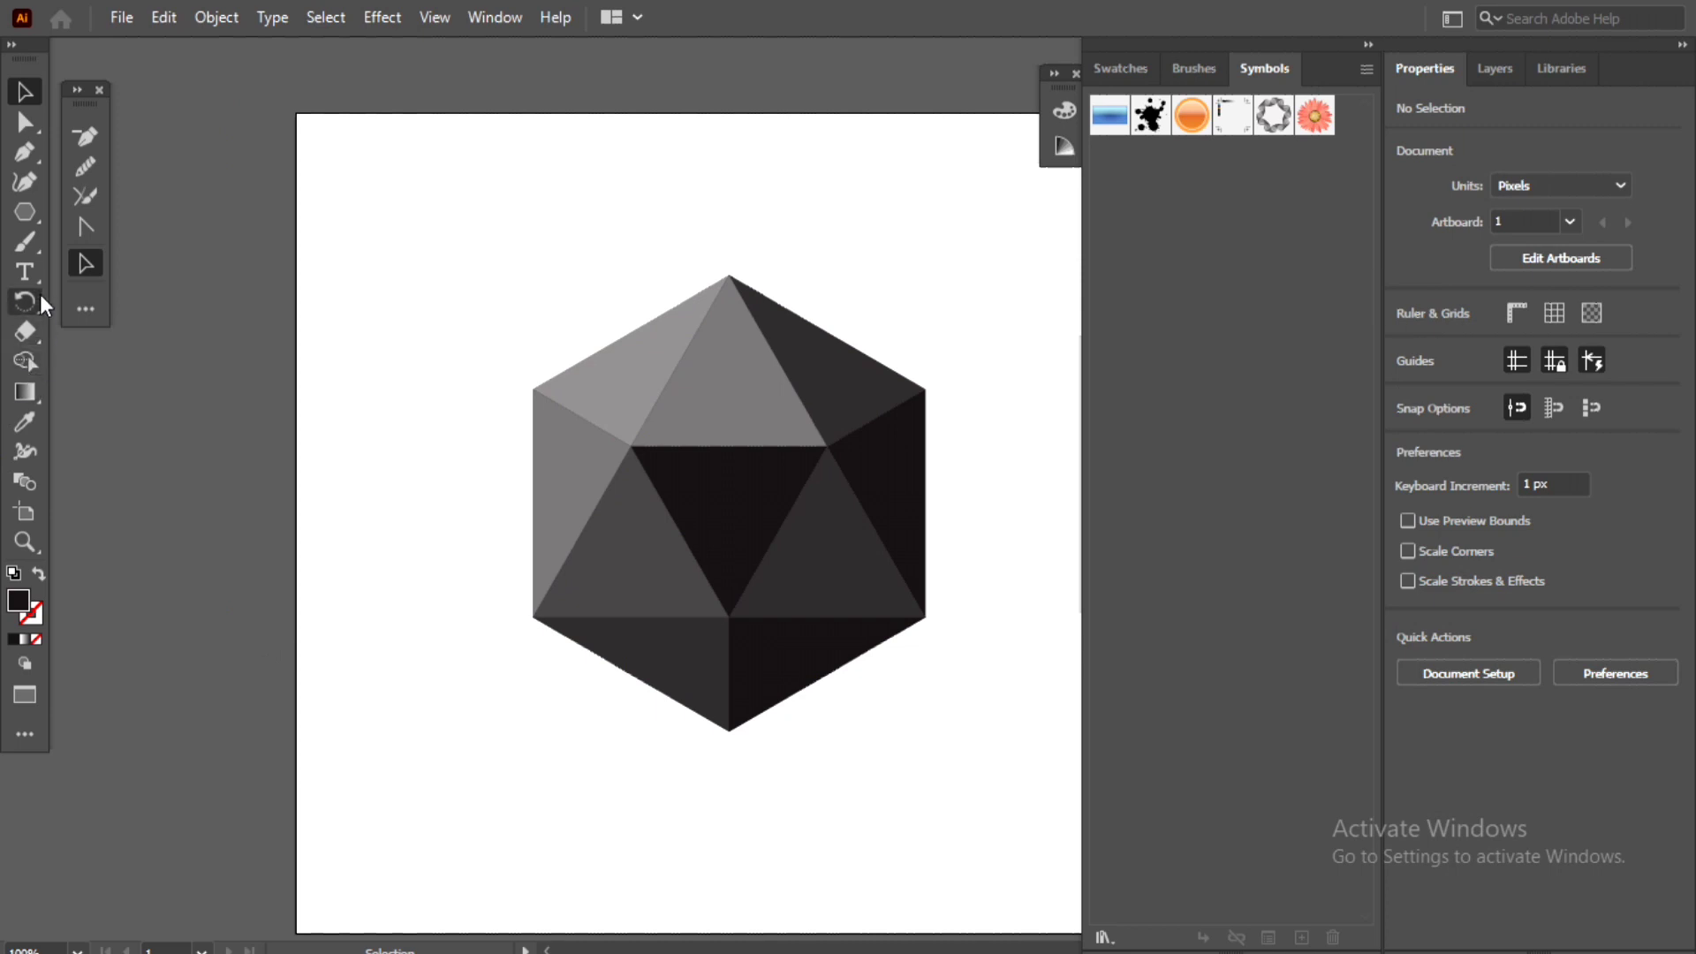
Draw a flat shadow ellipse about 80 by 8 px under the hexagon's bottom tip and set its opacity to 30%
left_click(26, 219)
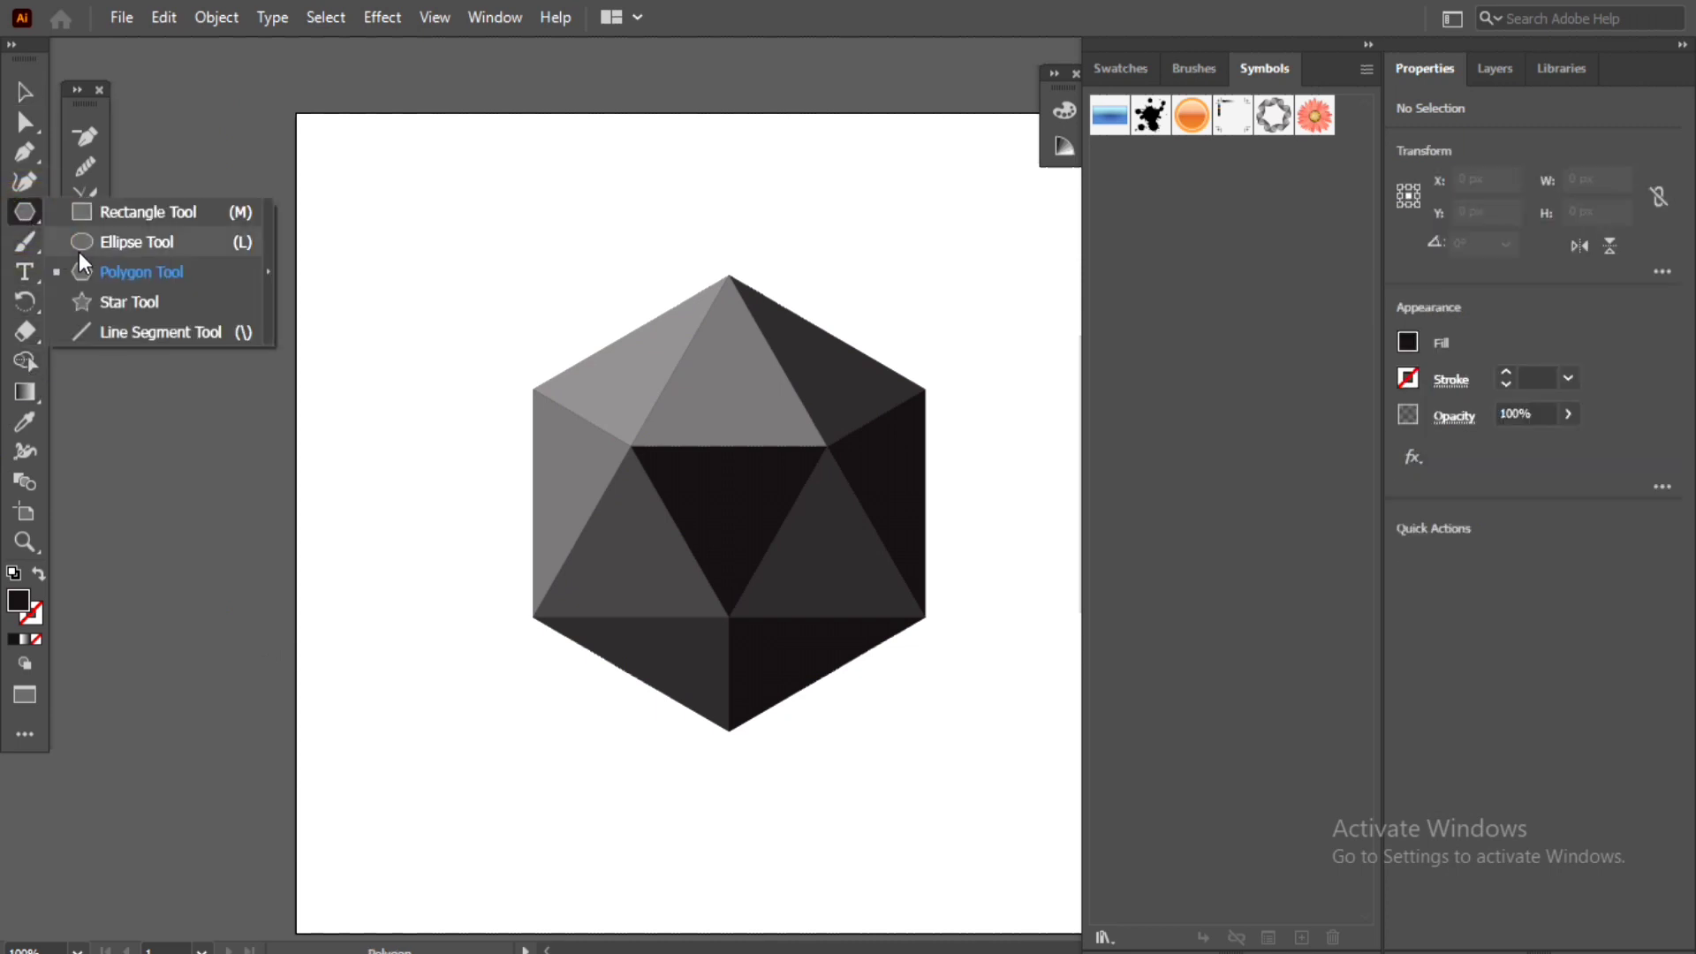
left_click(77, 252)
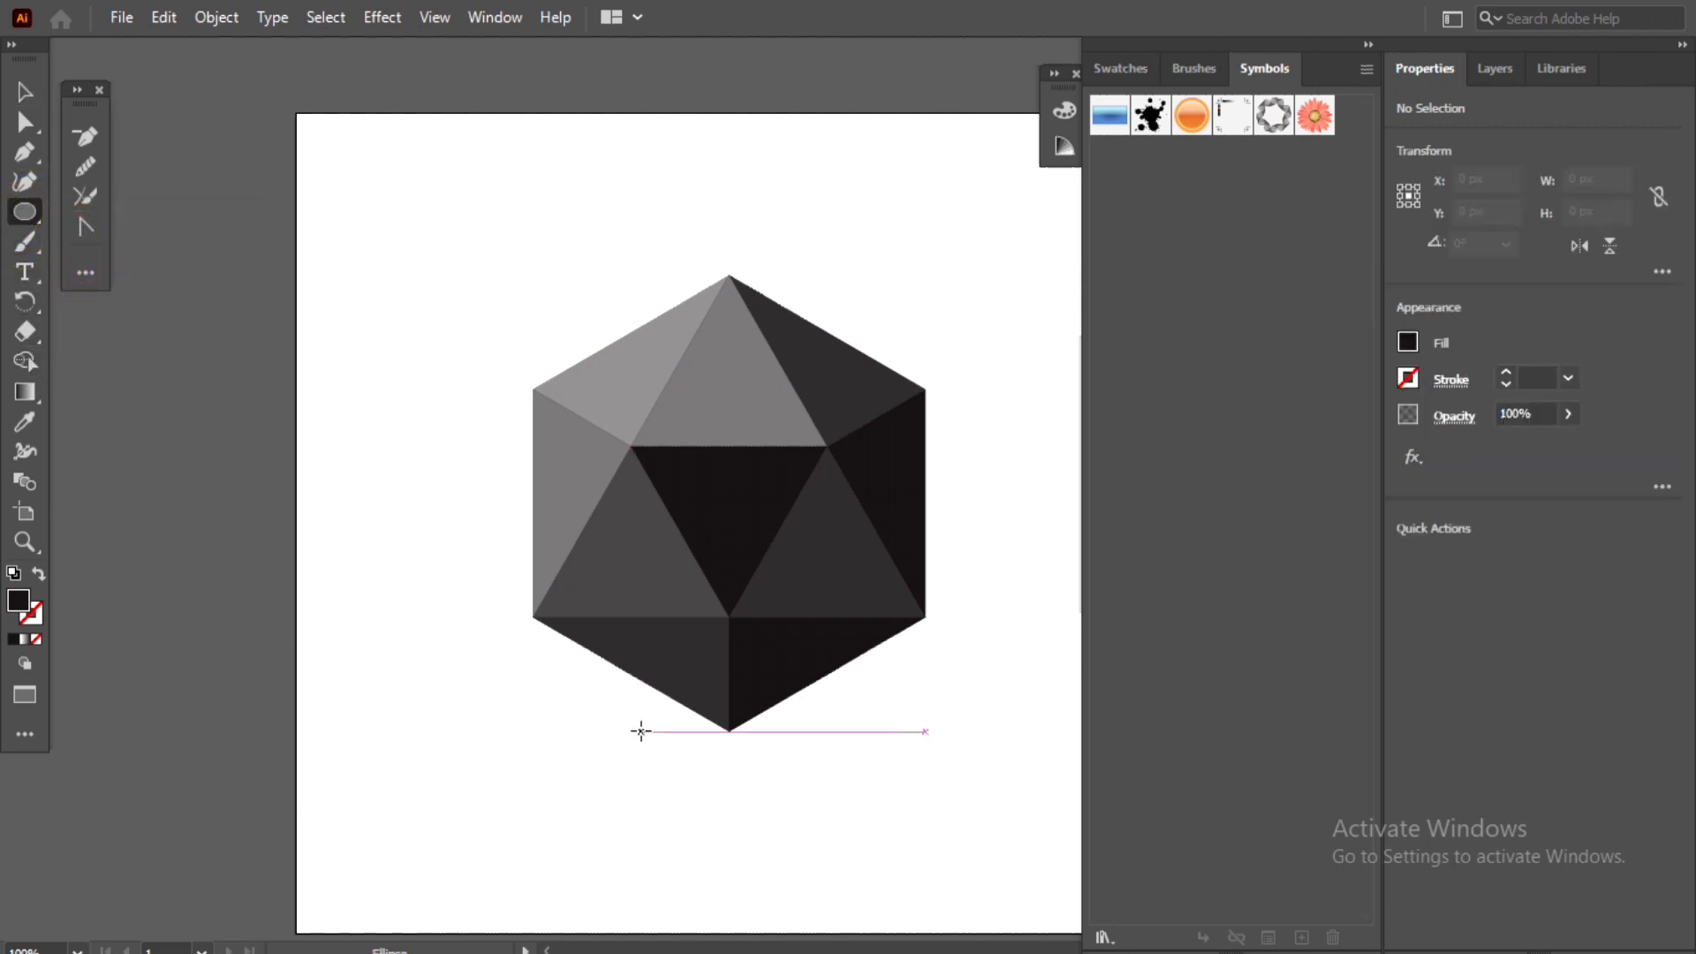
mouse_move(643, 733)
left_mouse_down()
mouse_move(823, 749)
mouse_move(804, 747)
left_mouse_up()
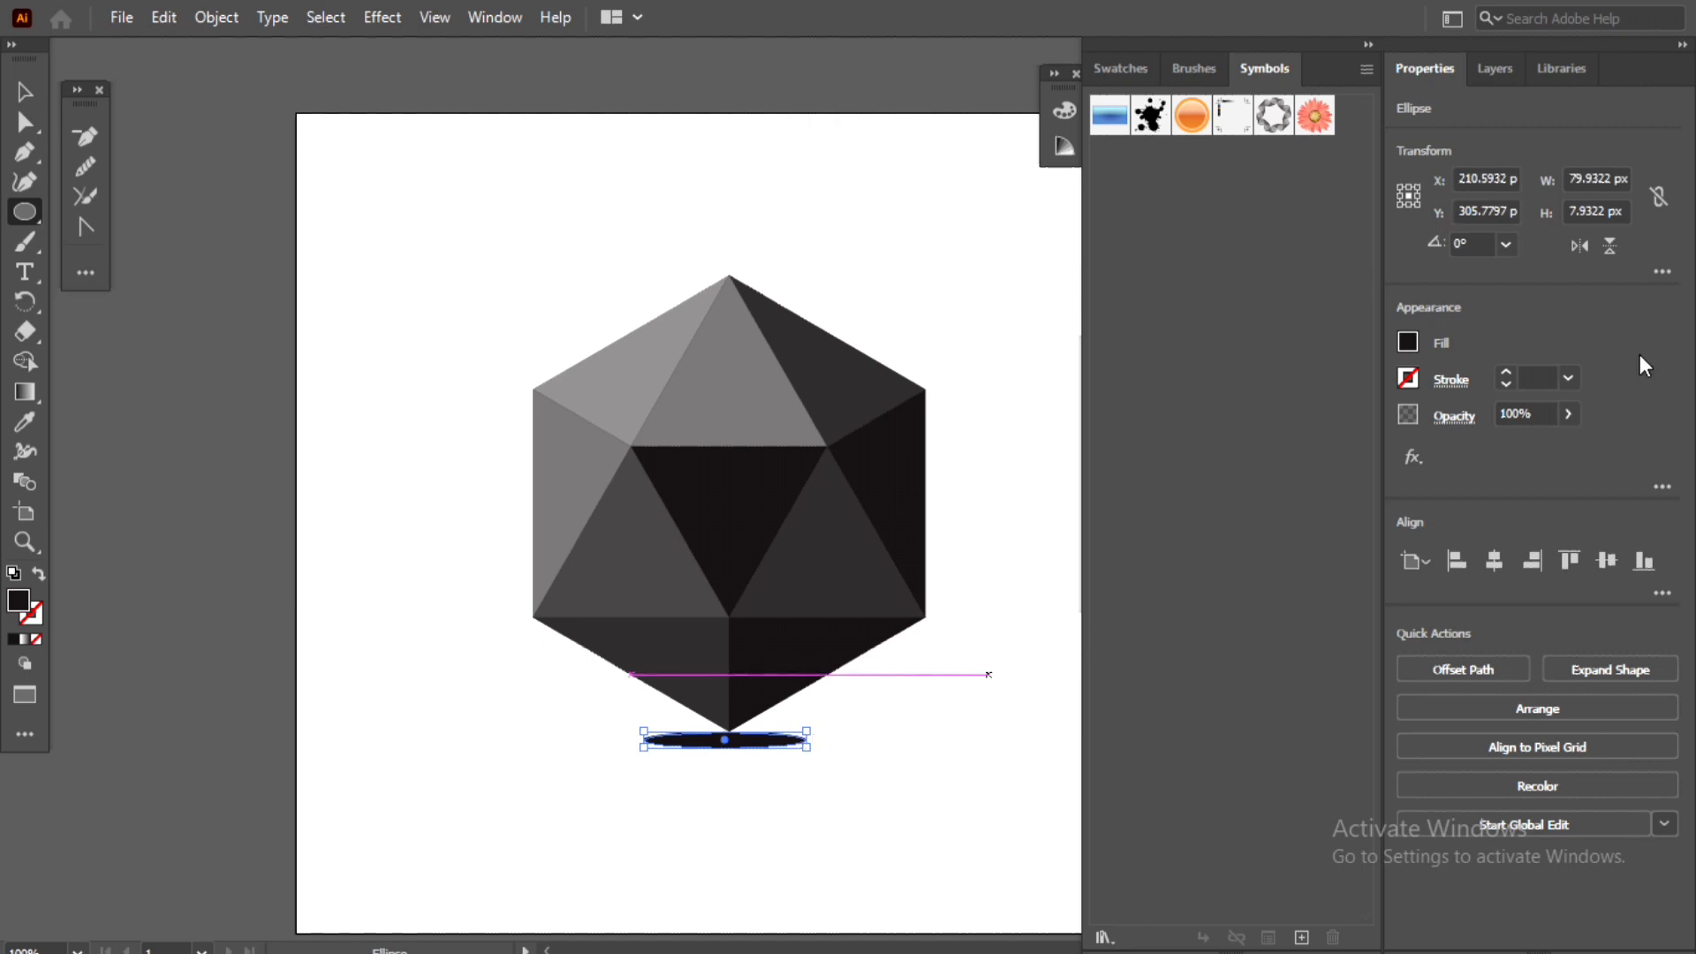
left_click(1515, 414)
double_click(1516, 414)
type("30")
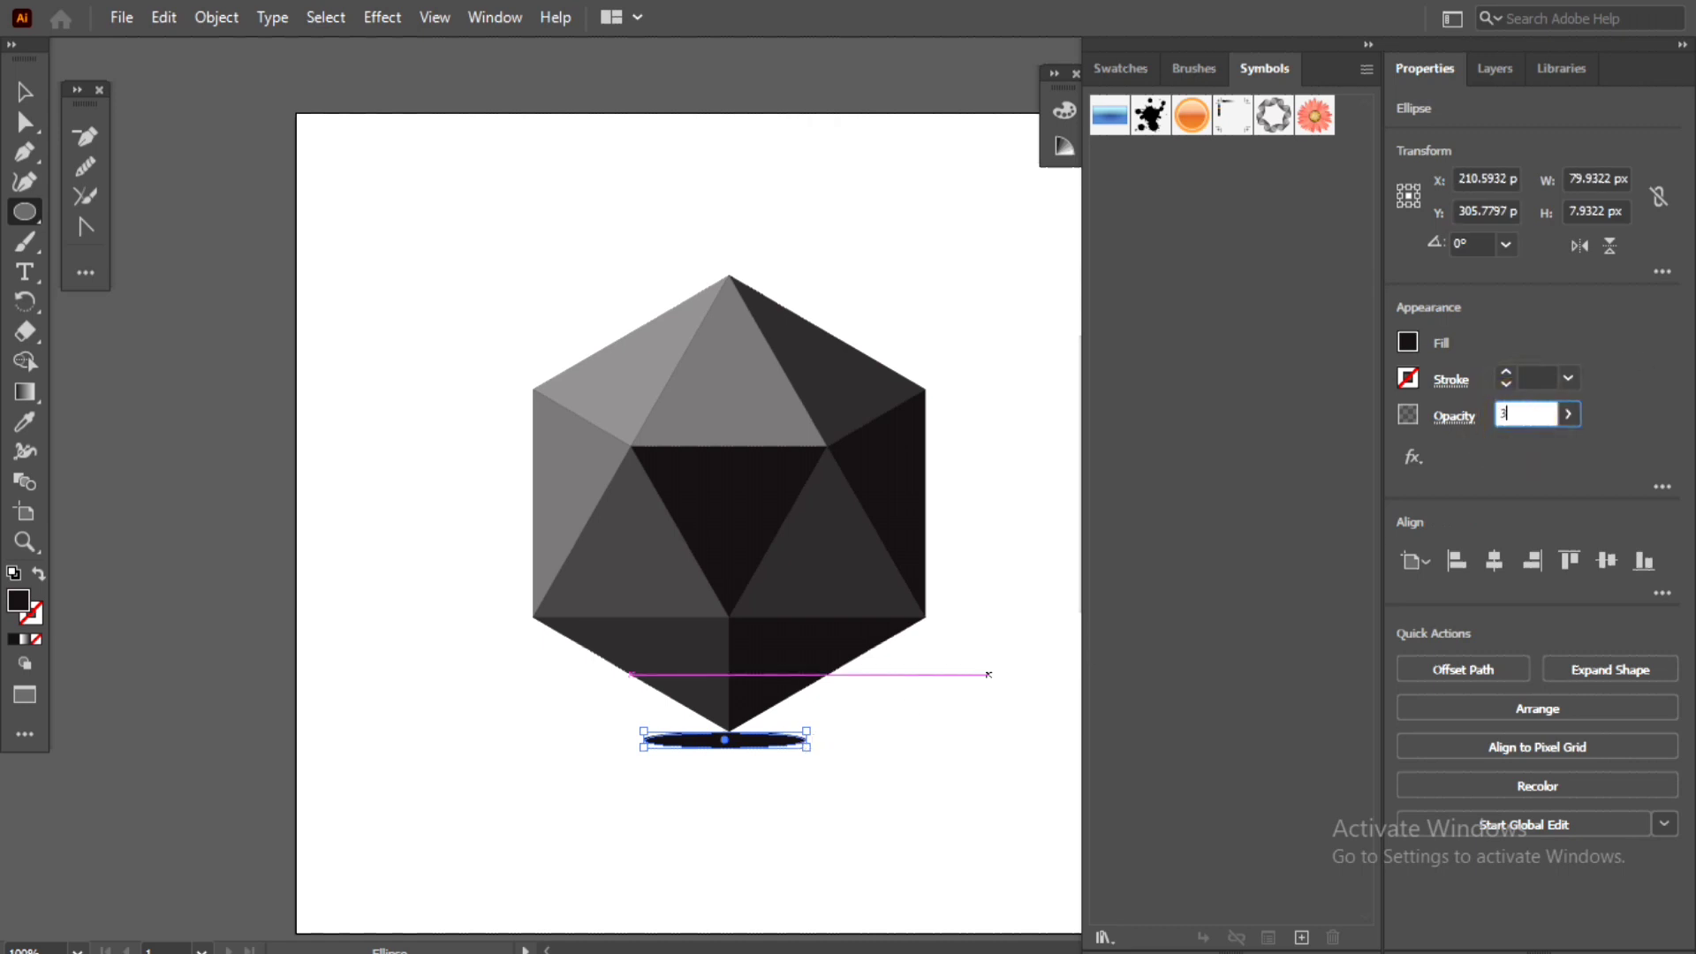
key("Return")
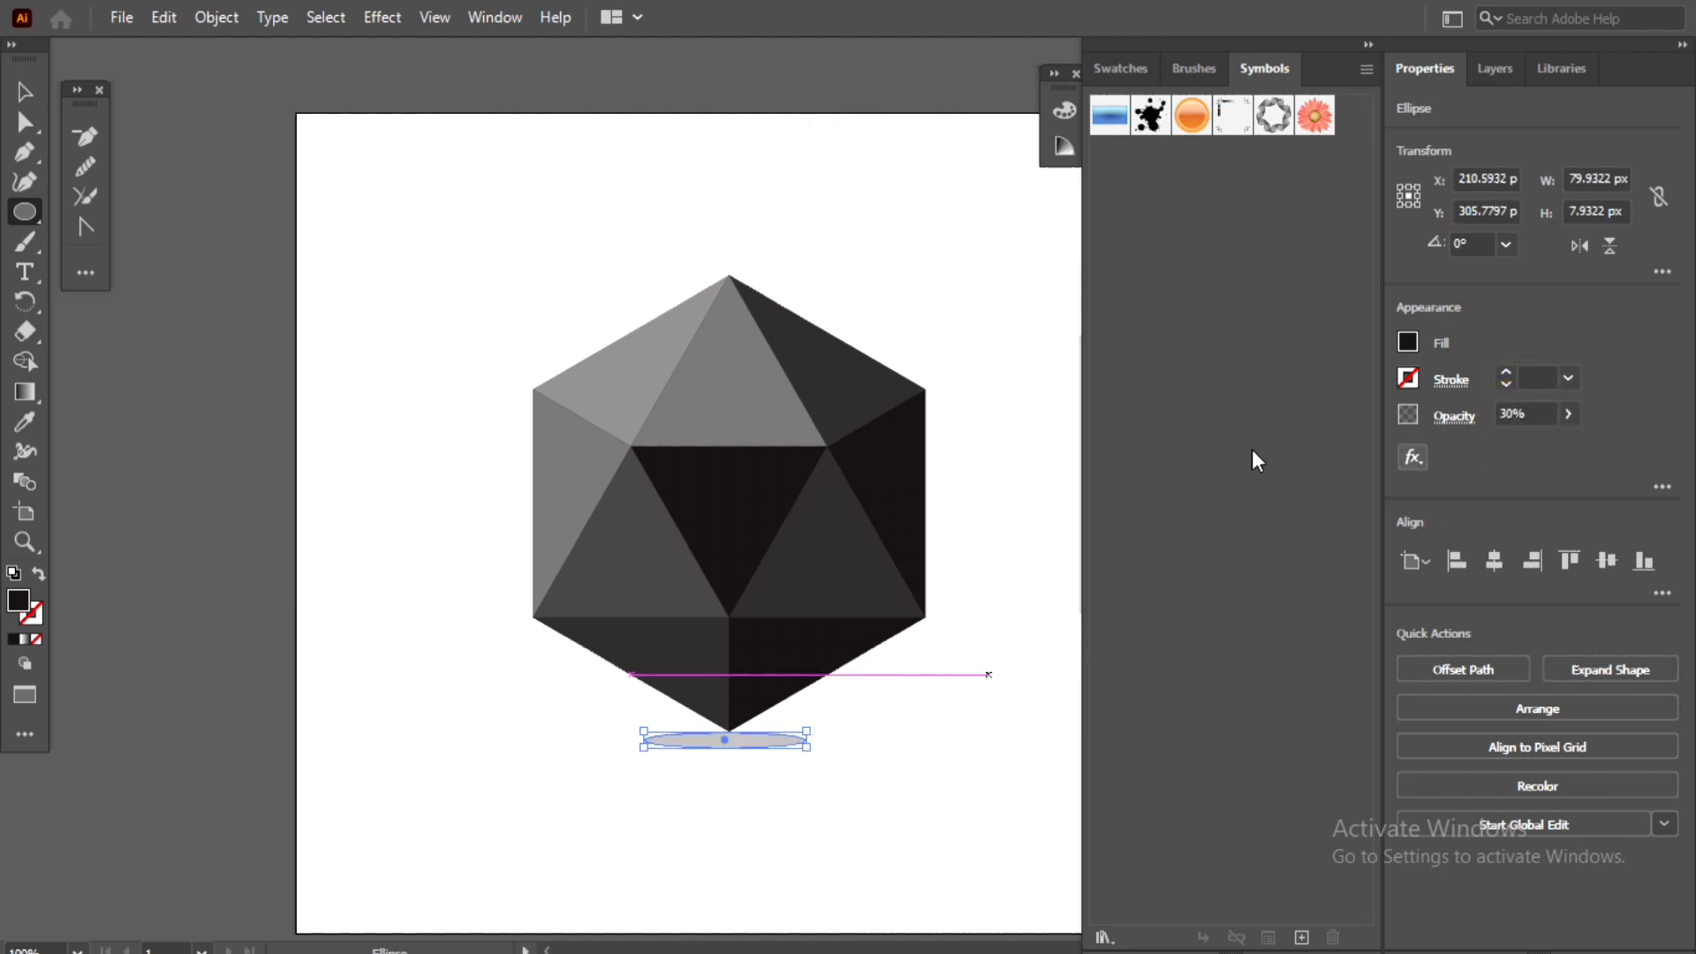
Nudge the shadow ellipse 4 px right and 2 px up so it sits under the hexagon's bottom tip
key("v")
left_click(954, 712)
left_click(763, 742)
key("Right")
key("Up")
key("Right")
key("Up")
key("Right")
key("Right")
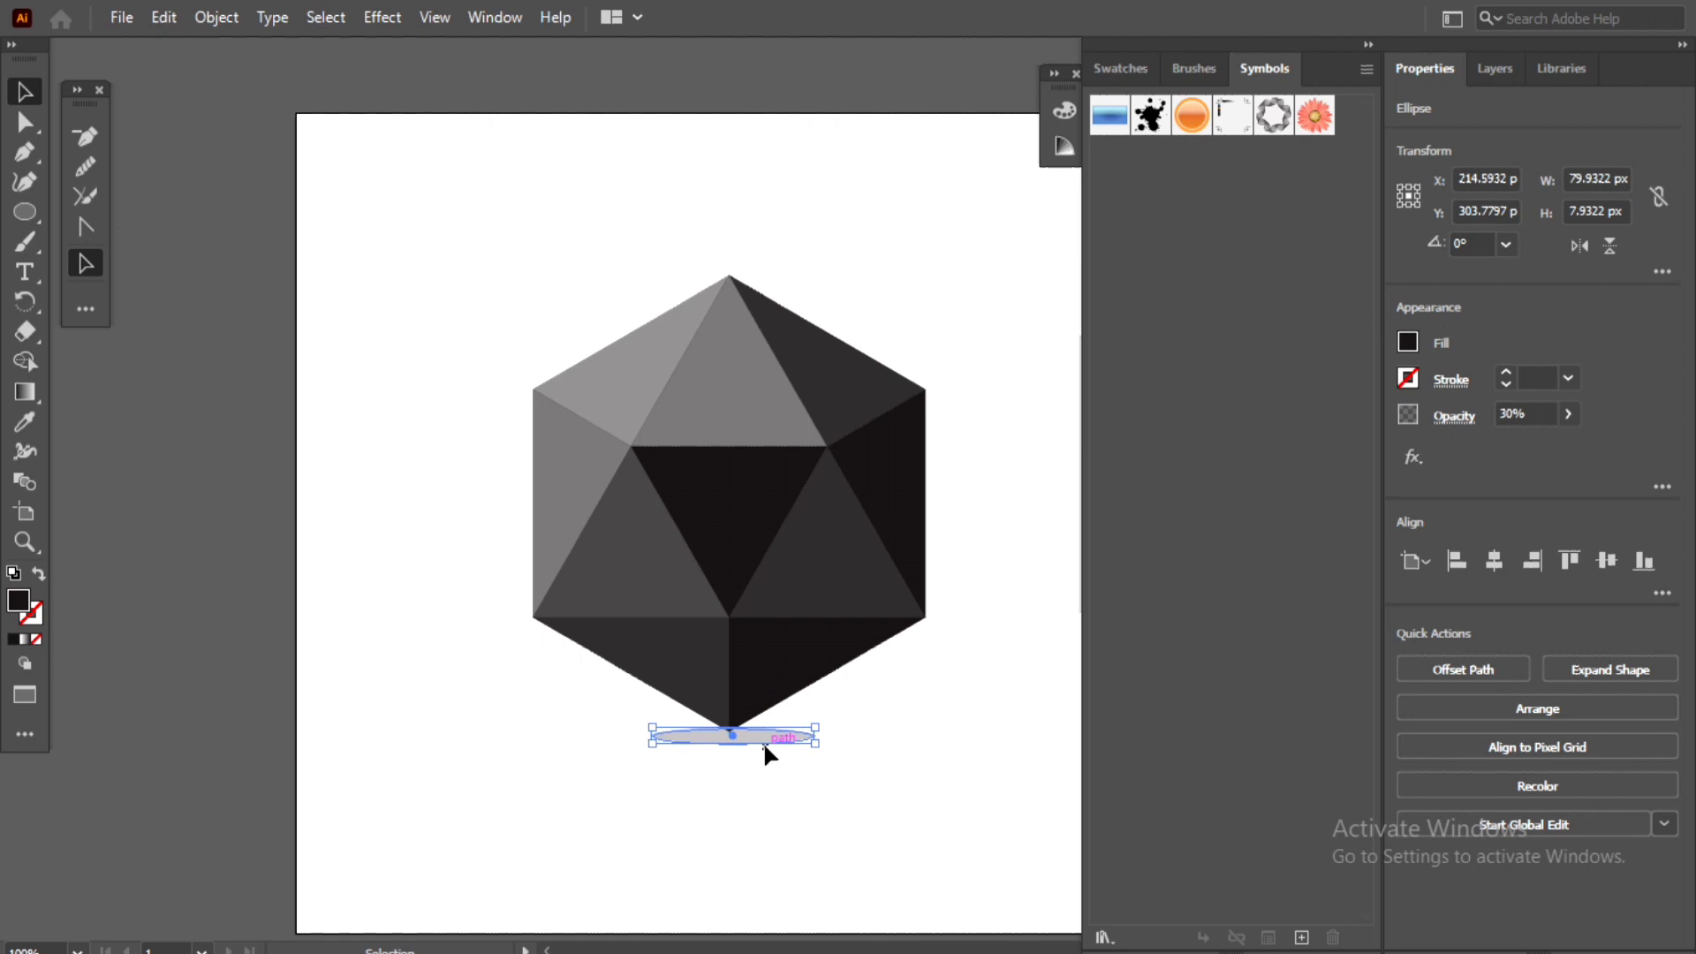
Send the shadow ellipse to the back, behind the hexagon's facets, and deselect it
right_click(763, 740)
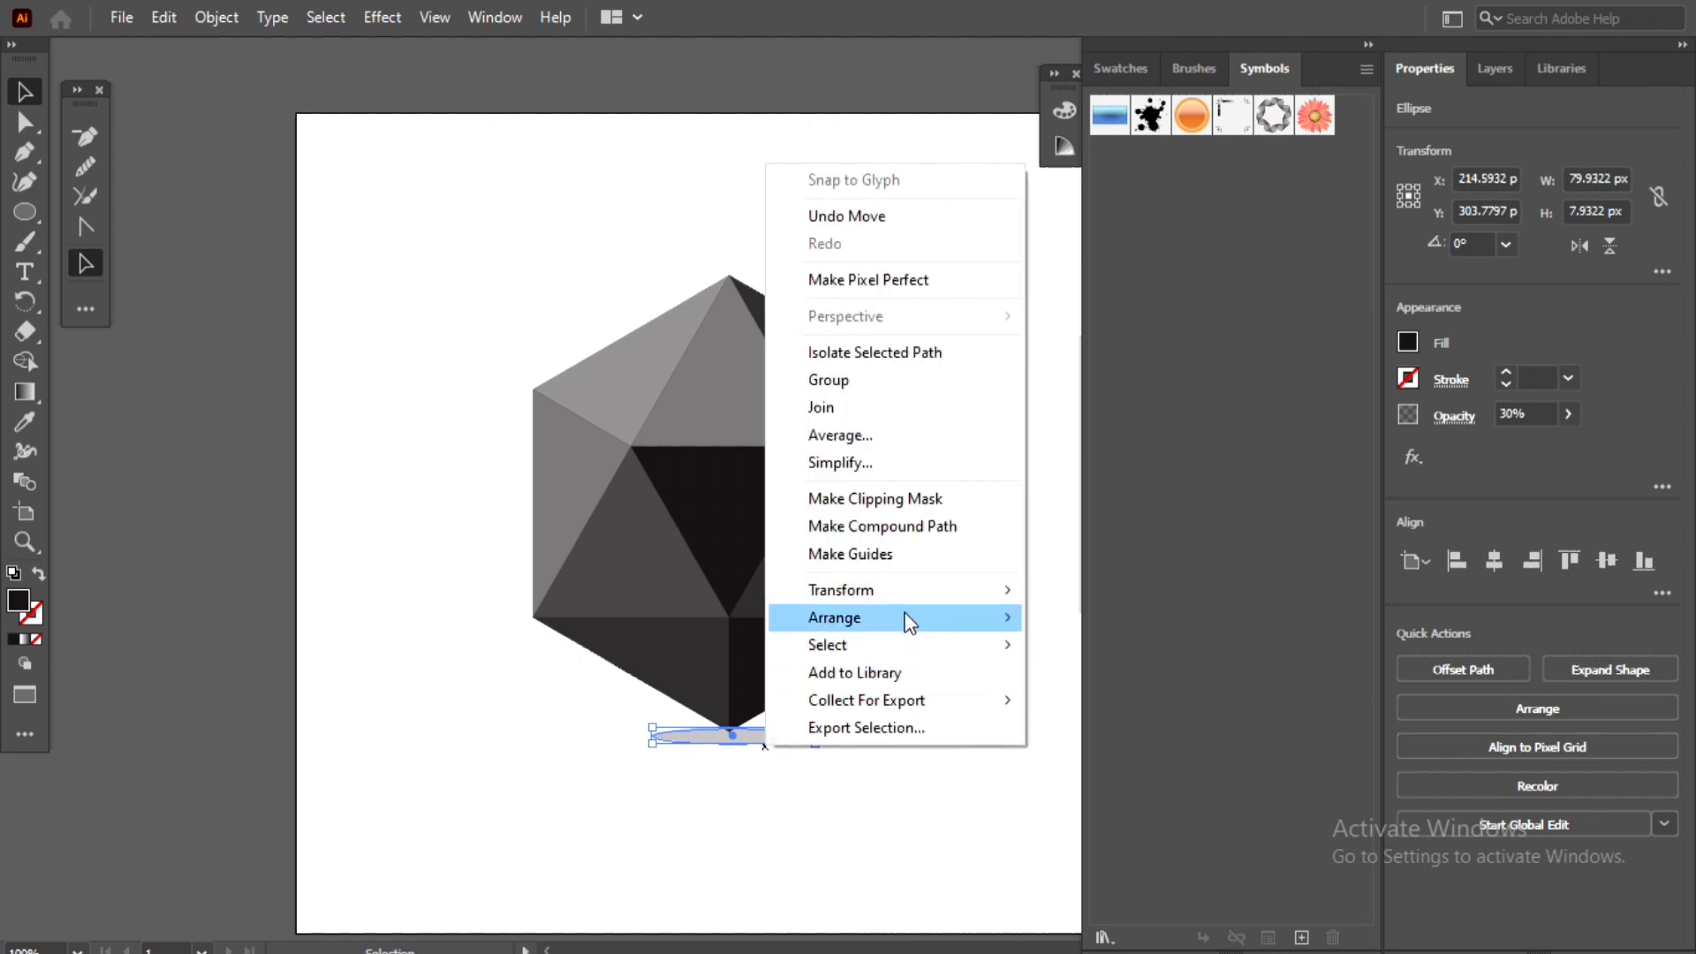
mouse_move(973, 617)
left_click(1103, 701)
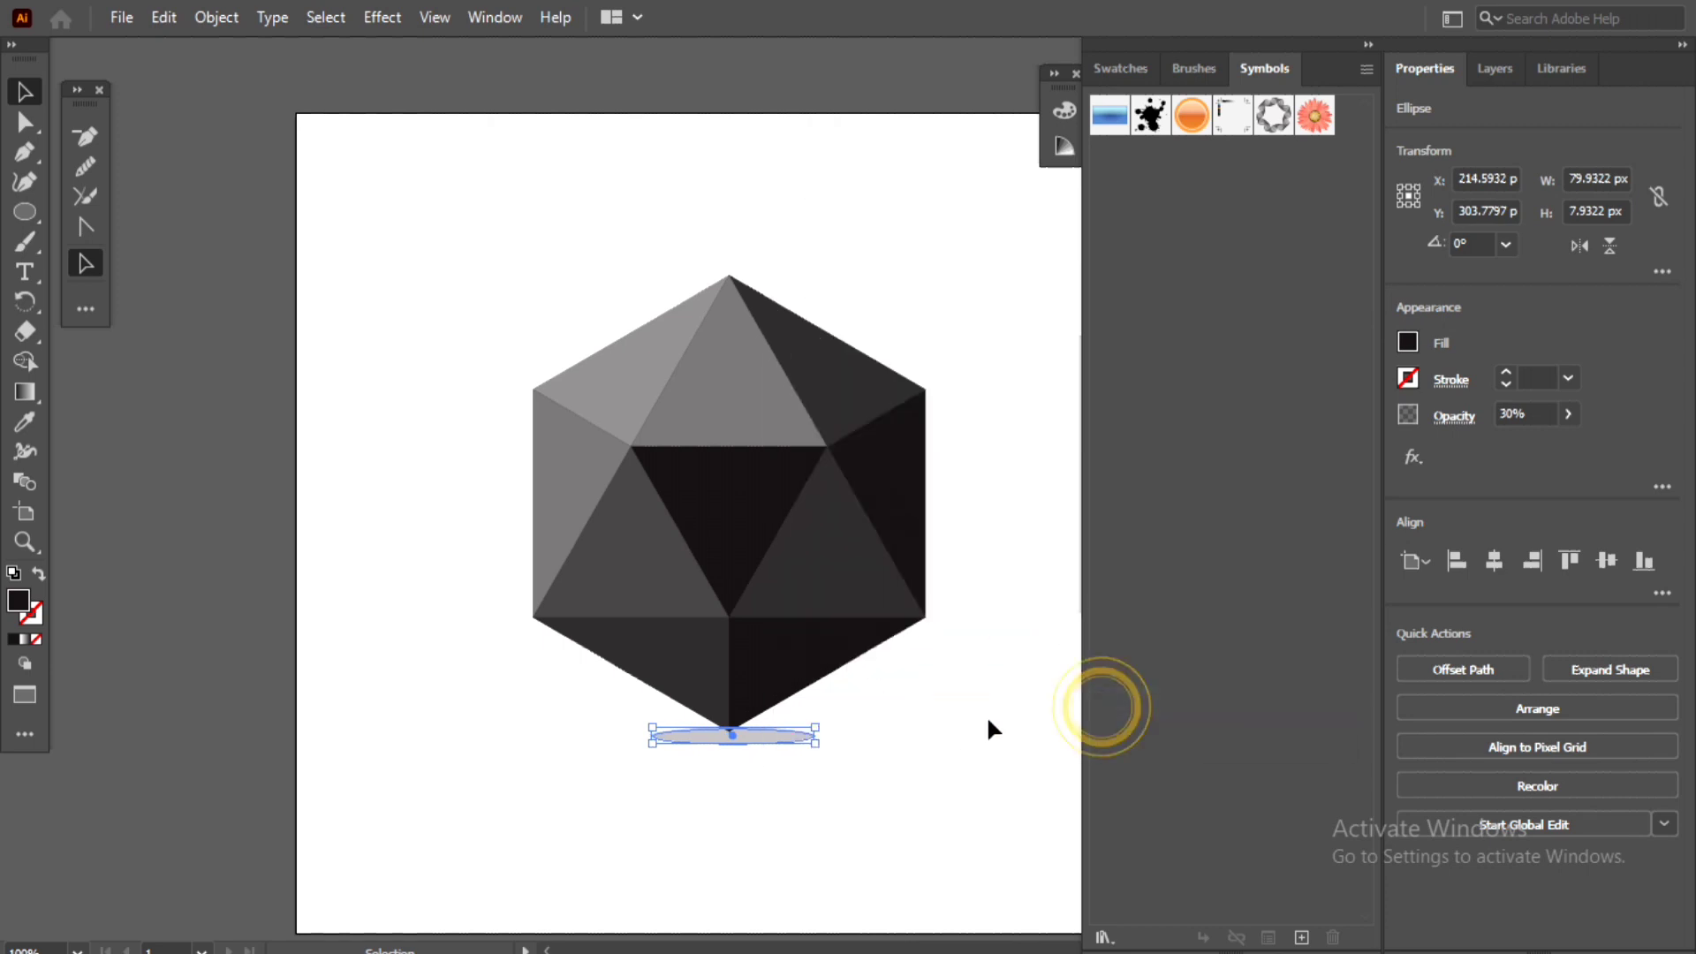
left_click(949, 731)
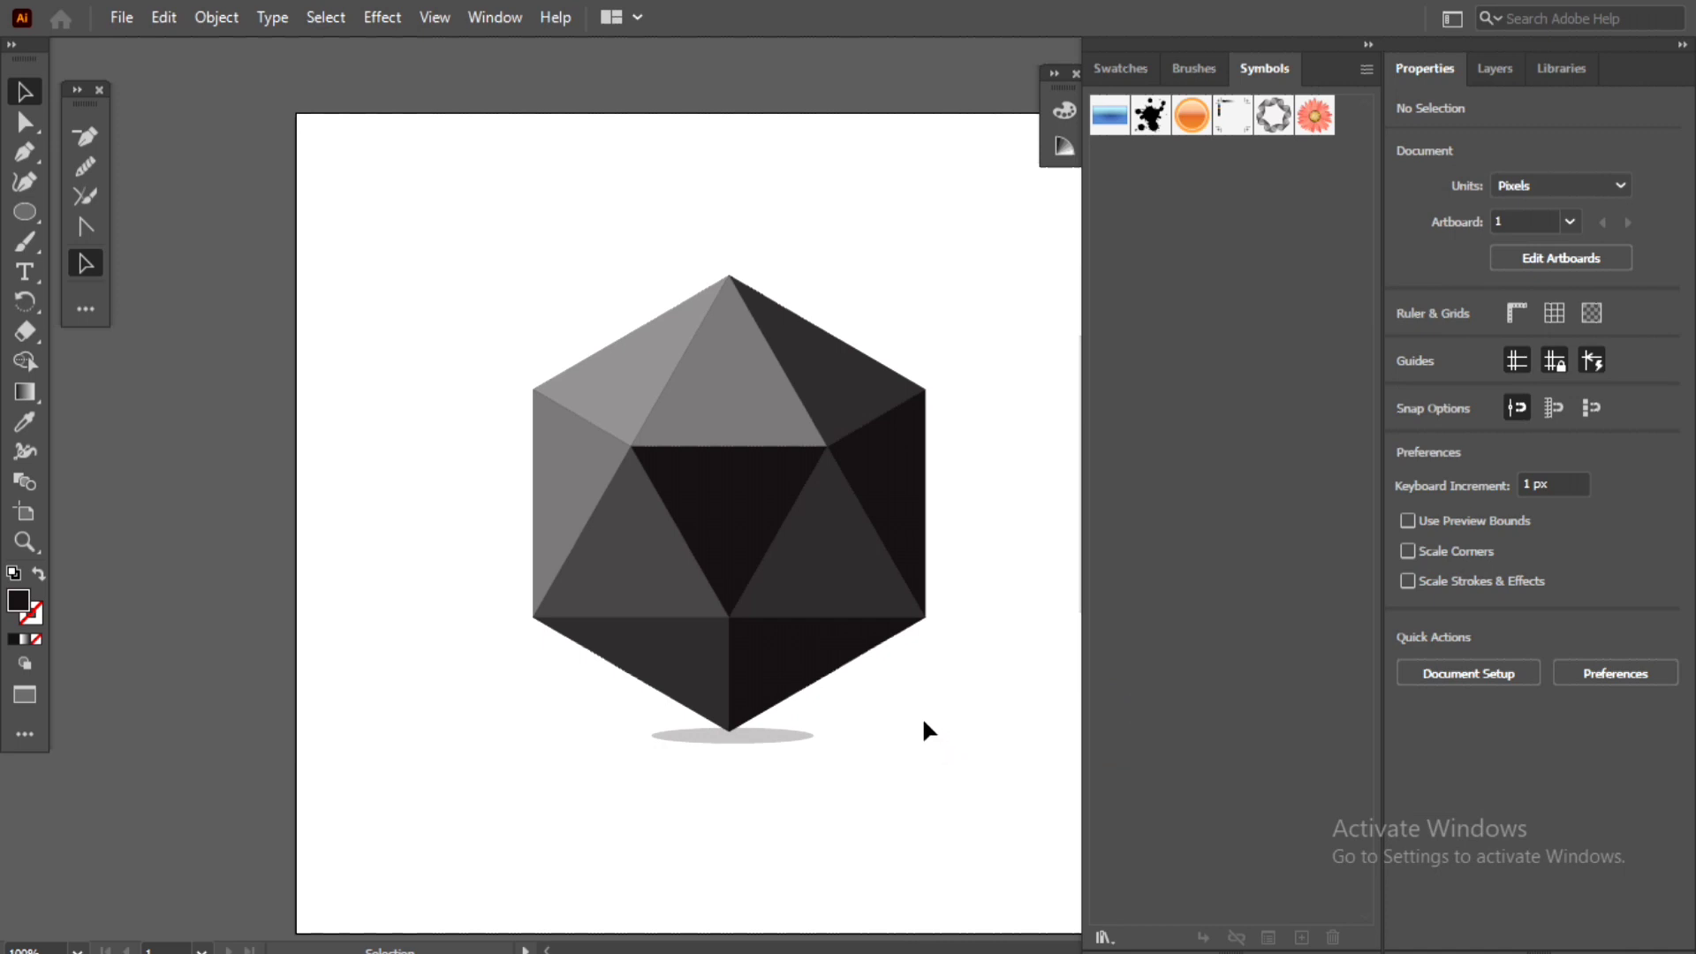
scroll(923, 730, "down", 1)
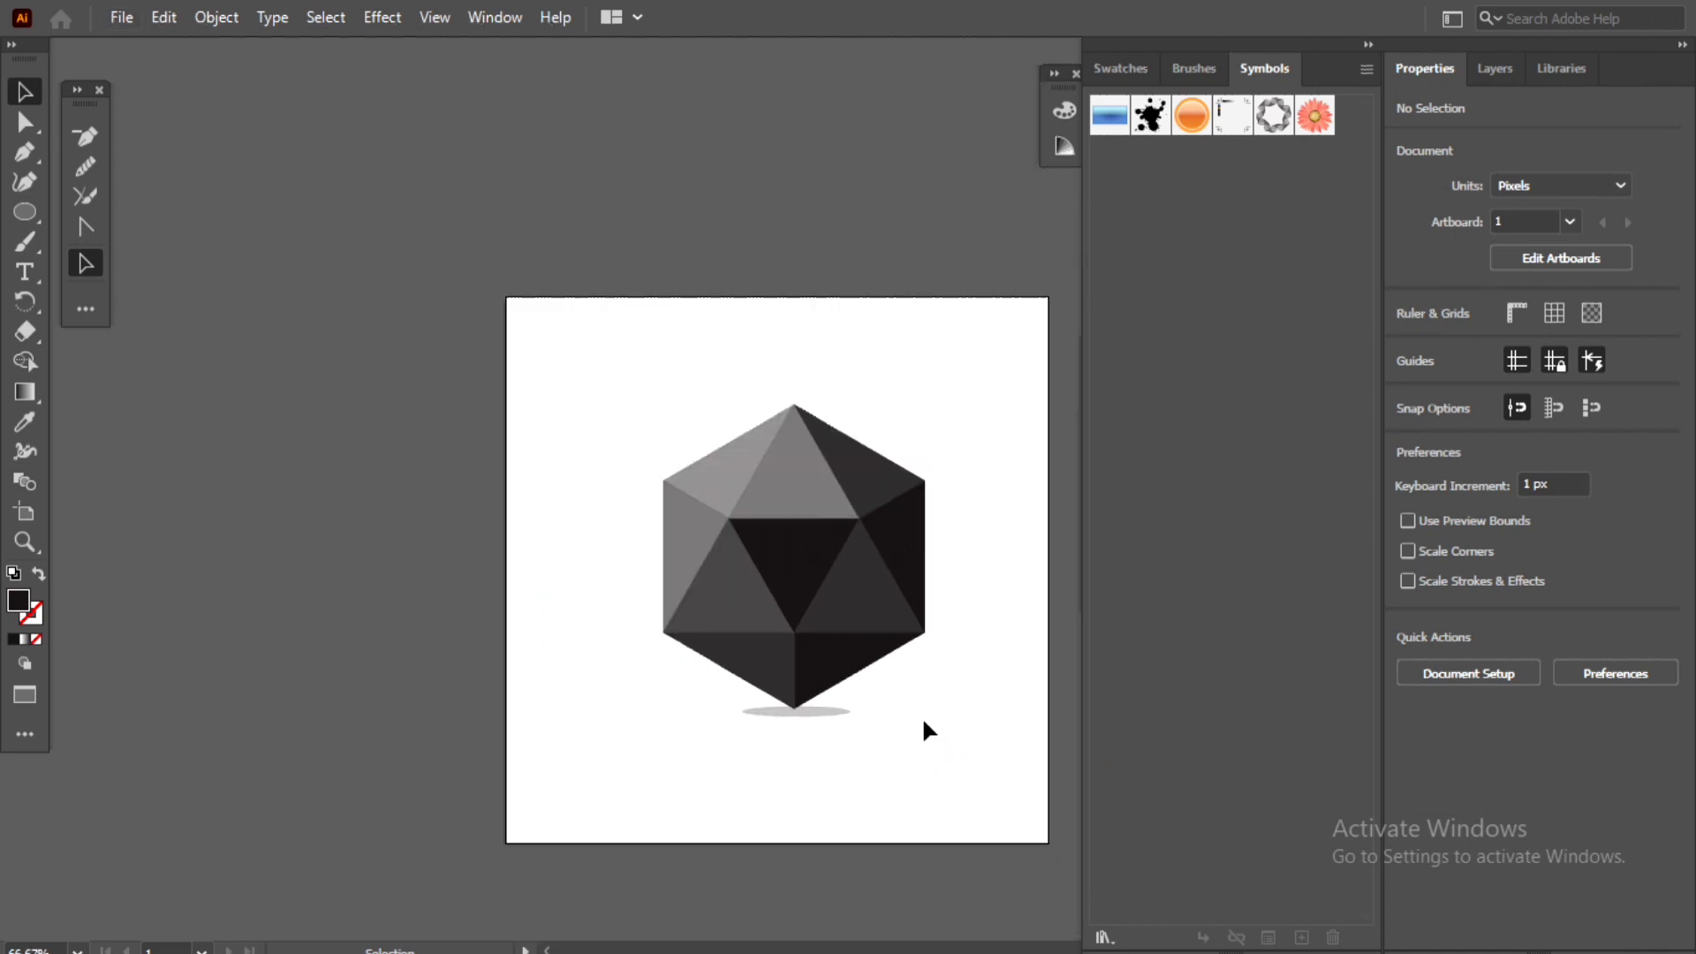